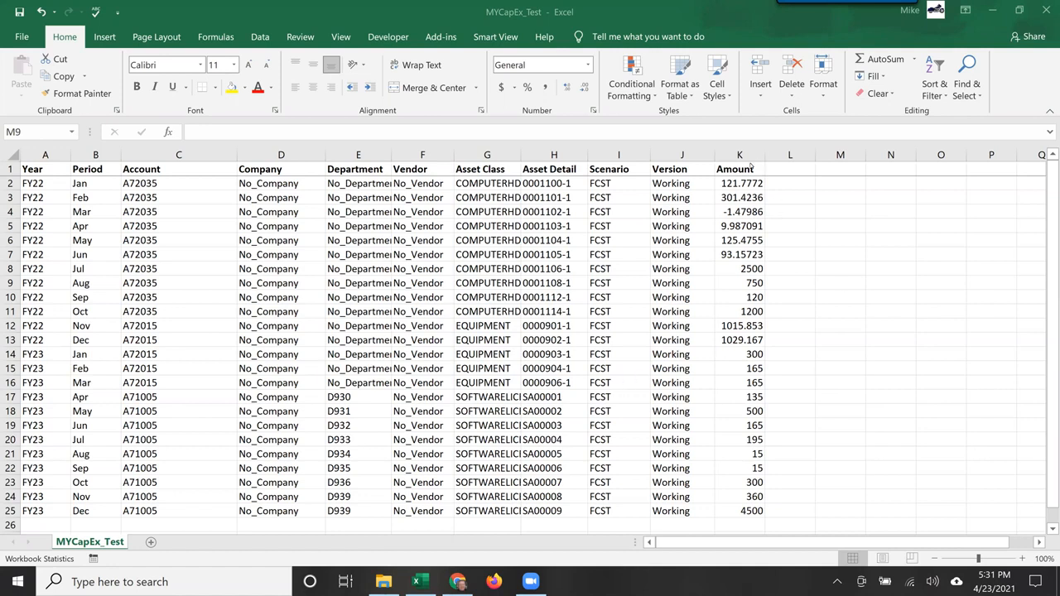
pyautogui.click(844, 325)
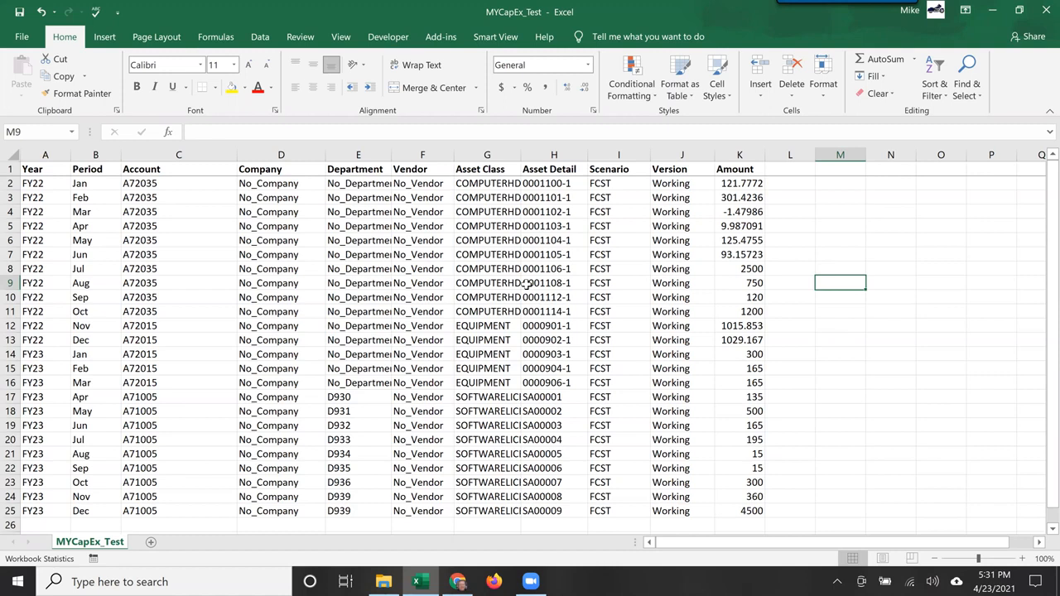
pyautogui.click(860, 210)
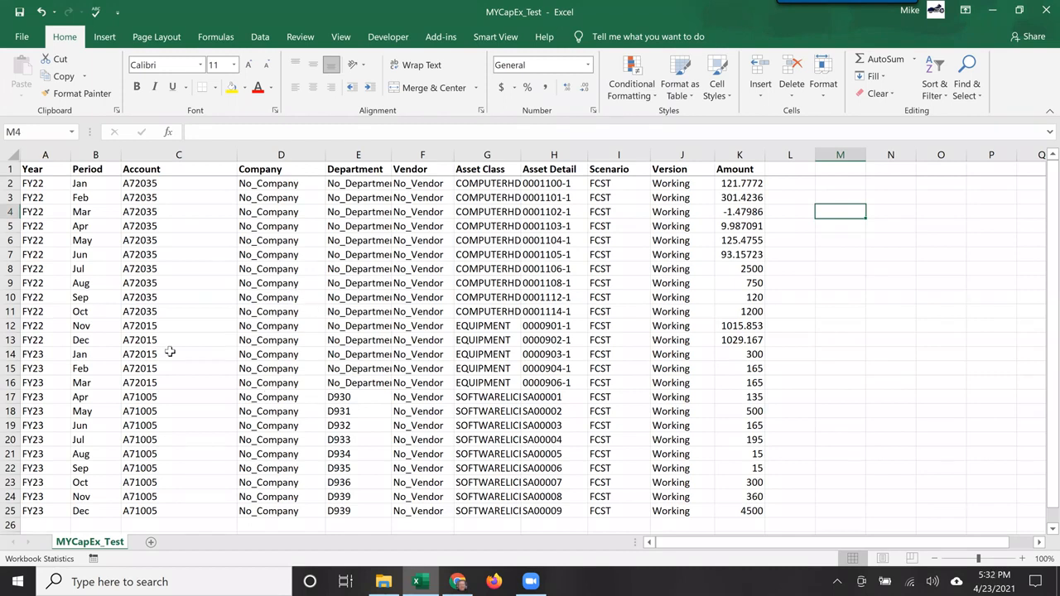
pyautogui.click(791, 222)
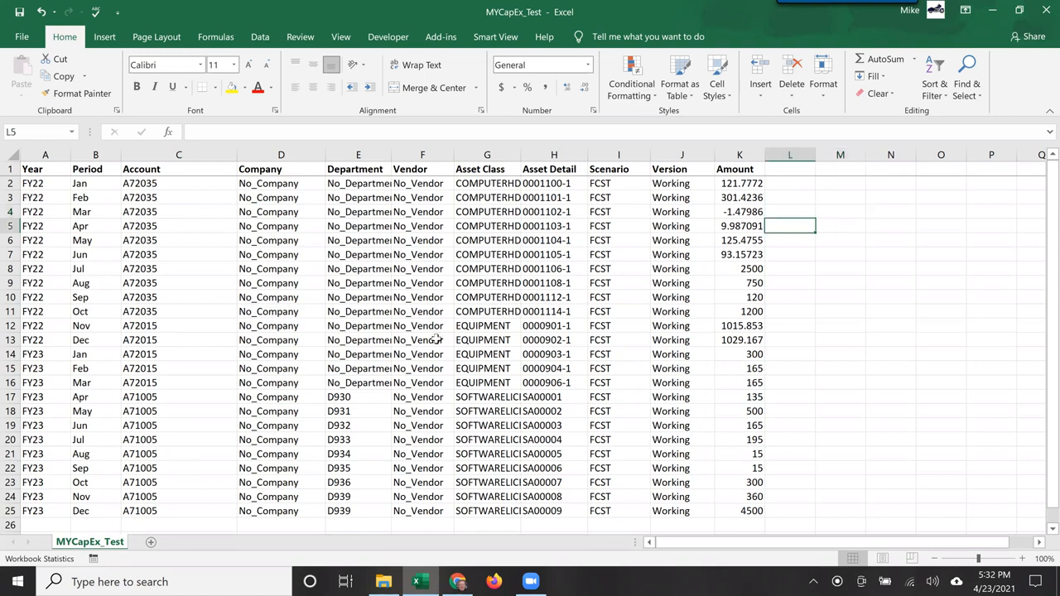
# - Change the Year in A2 to 2022 and the Year in A14 to 2023
pyautogui.click(45, 182)
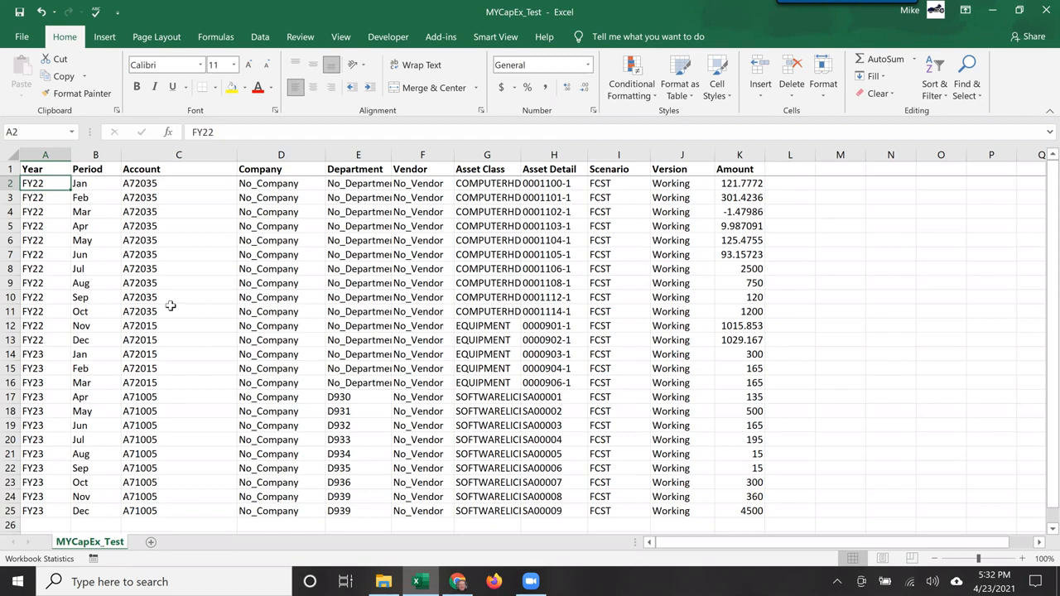
pyautogui.write('2022')
pyautogui.press('Return')
pyautogui.press('Up')
pyautogui.click(53, 359)
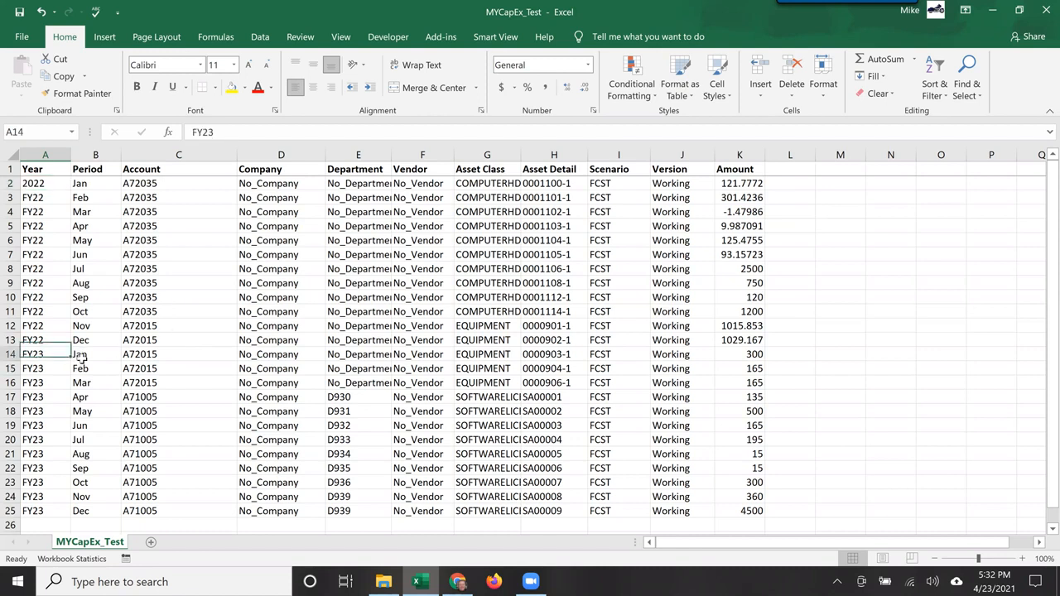
pyautogui.write('2023')
pyautogui.press('Return')
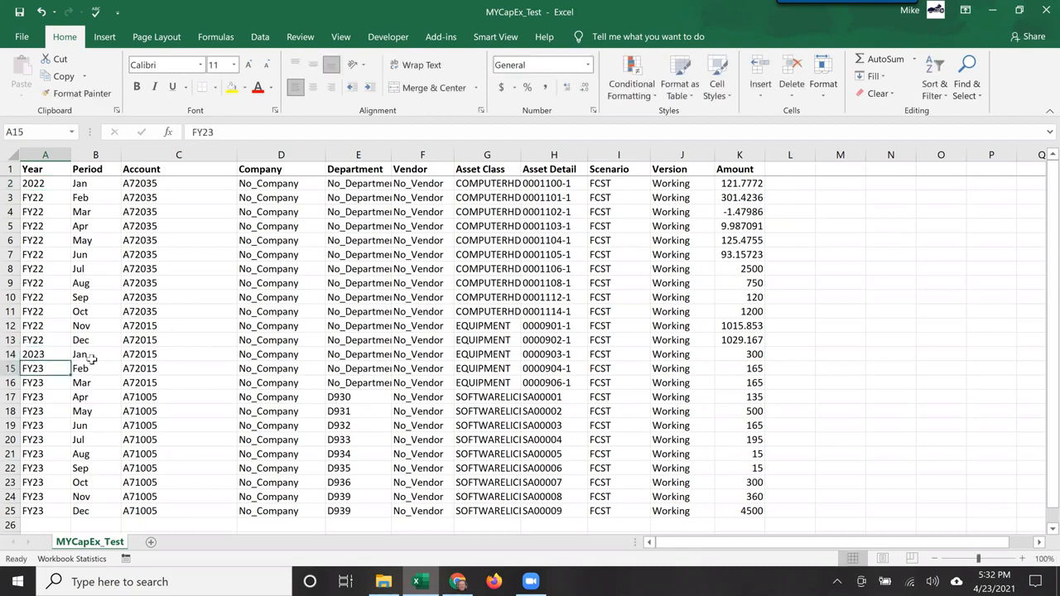
# - Copy the 2022 year value over the remaining FY22 rows and the 2023 value over the remaining FY23 rows
pyautogui.click(51, 184)
pyautogui.hotkey('ctrl', 'c')
pyautogui.moveTo(52, 198); pyautogui.dragTo(37, 506)
pyautogui.click(50, 356)
pyautogui.hotkey('ctrl', 'v')
pyautogui.click(862, 369)
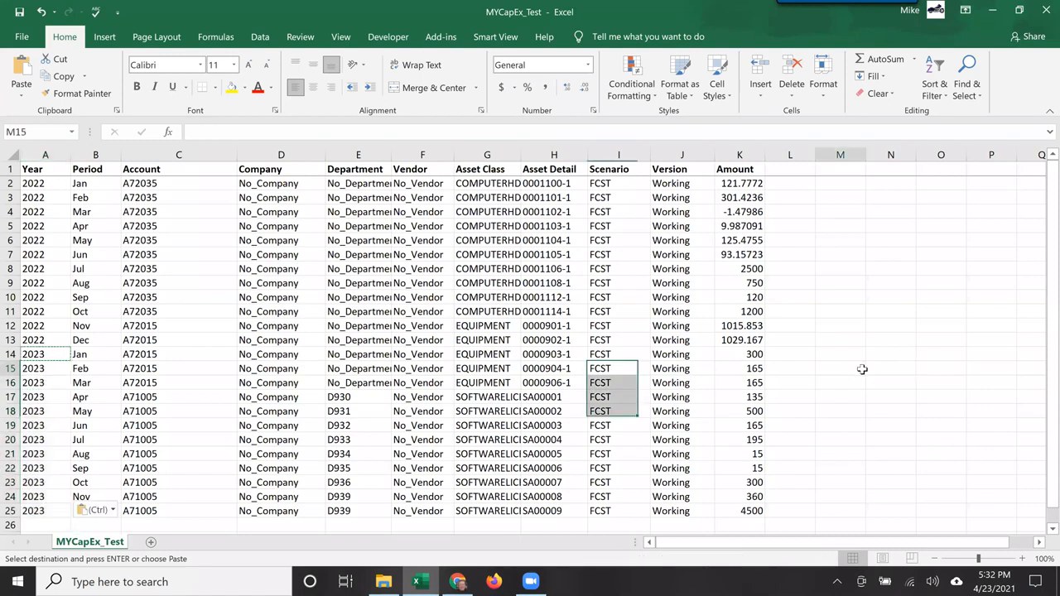
pyautogui.press('Escape')
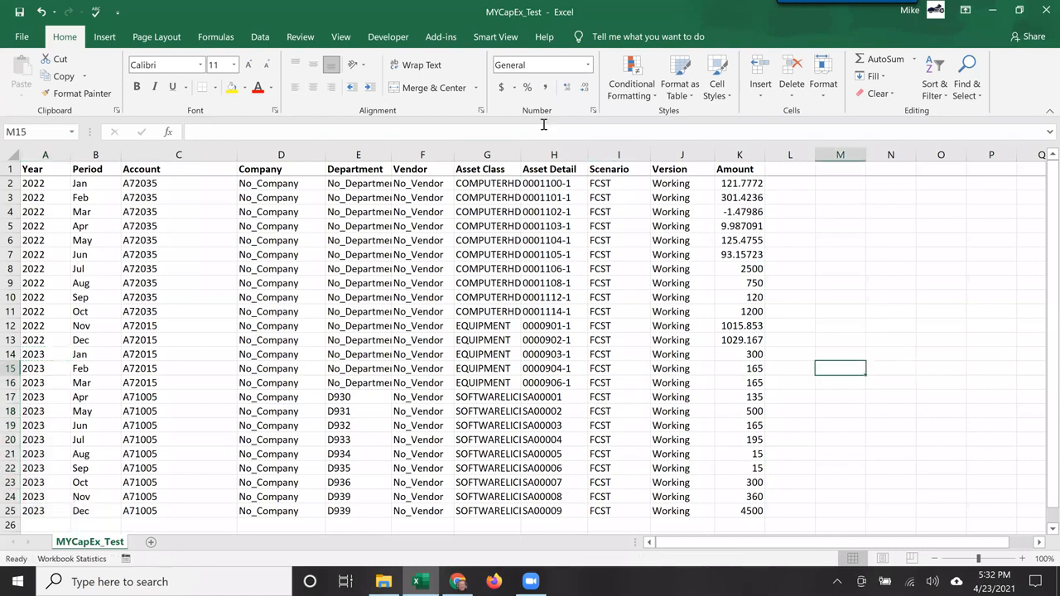
# - Save the MYCapEx_Test file with the corrected year values
pyautogui.click(19, 12)
pyautogui.click(496, 336)
pyautogui.click(886, 225)
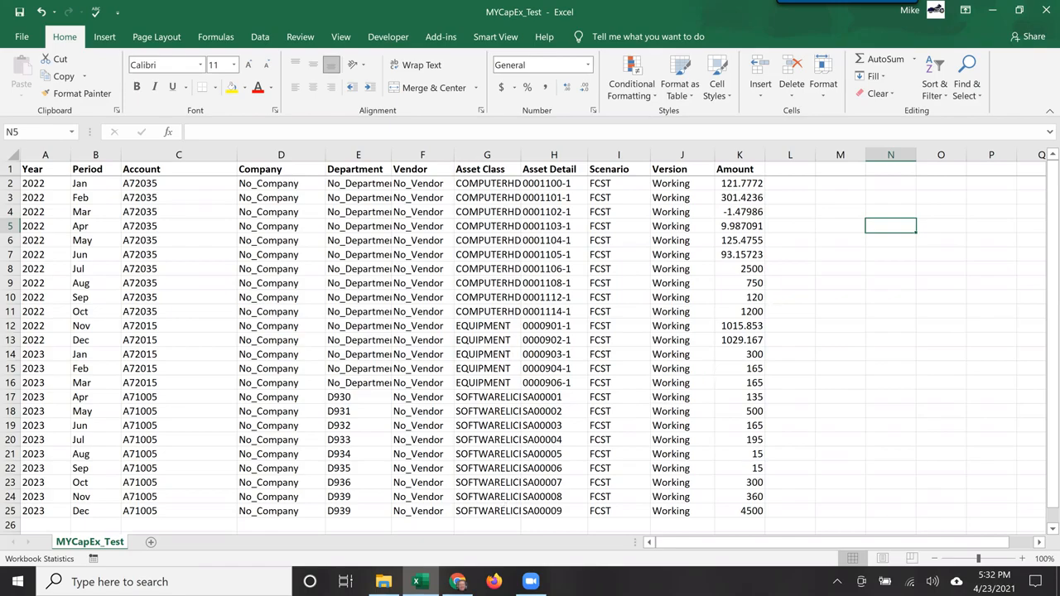
# - Switch to Oracle EPM Cloud Planning in Chrome and open the Target Application setup in Data Management
pyautogui.click(457, 581)
pyautogui.click(22, 94)
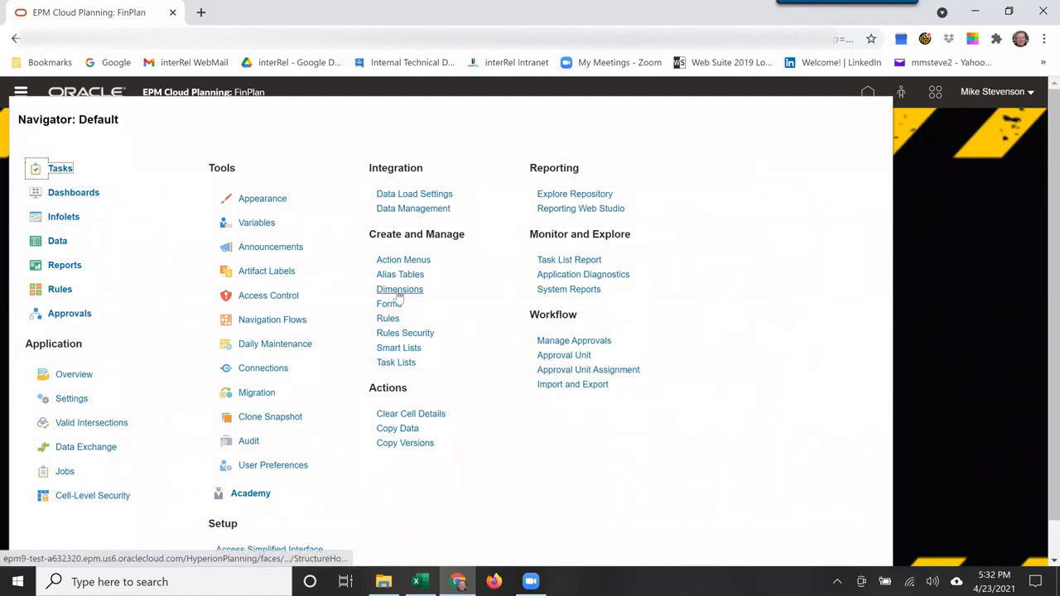
pyautogui.click(412, 209)
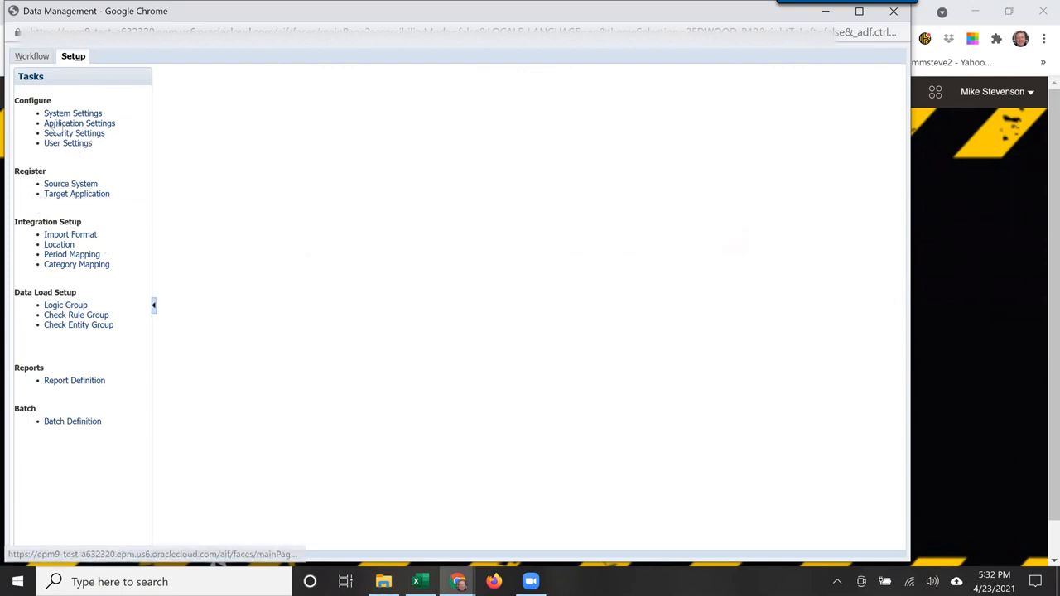
pyautogui.click(66, 196)
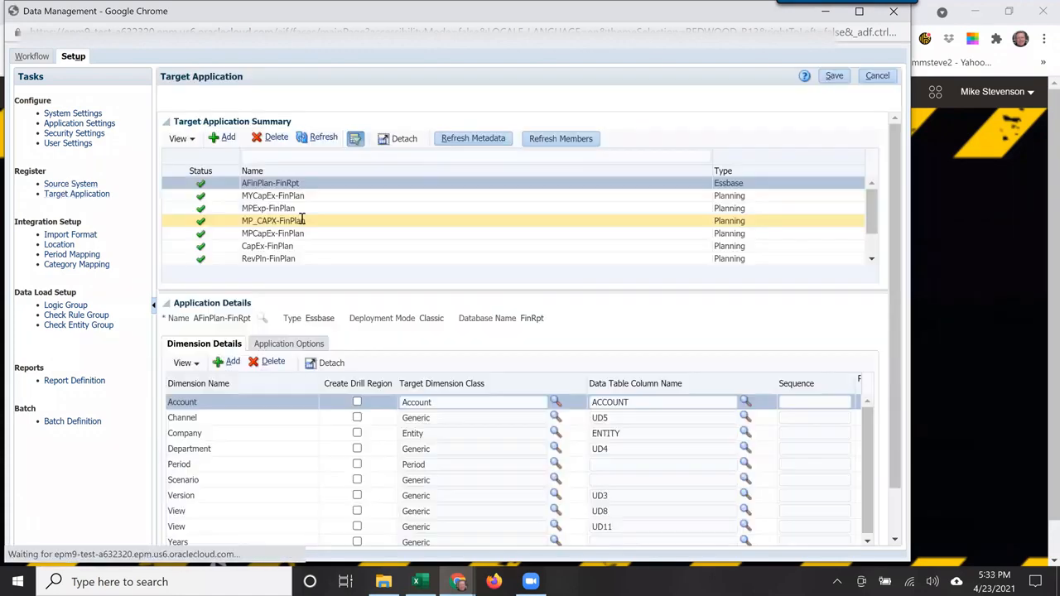
# - Add a Planning target application for FinPlan with the prefix MY_CAPX- and save it
pyautogui.click(224, 137)
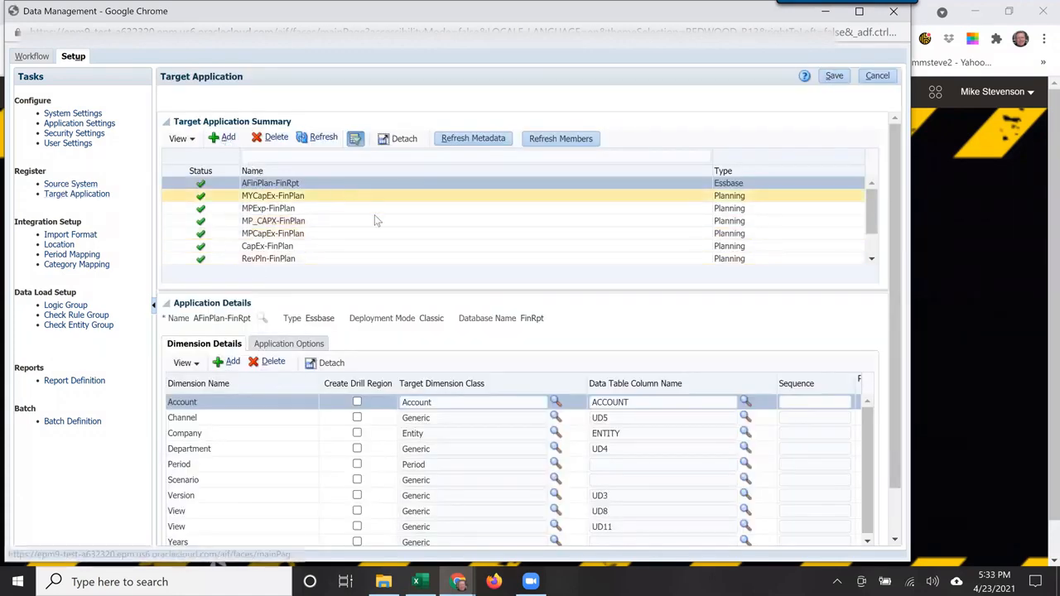
pyautogui.click(238, 152)
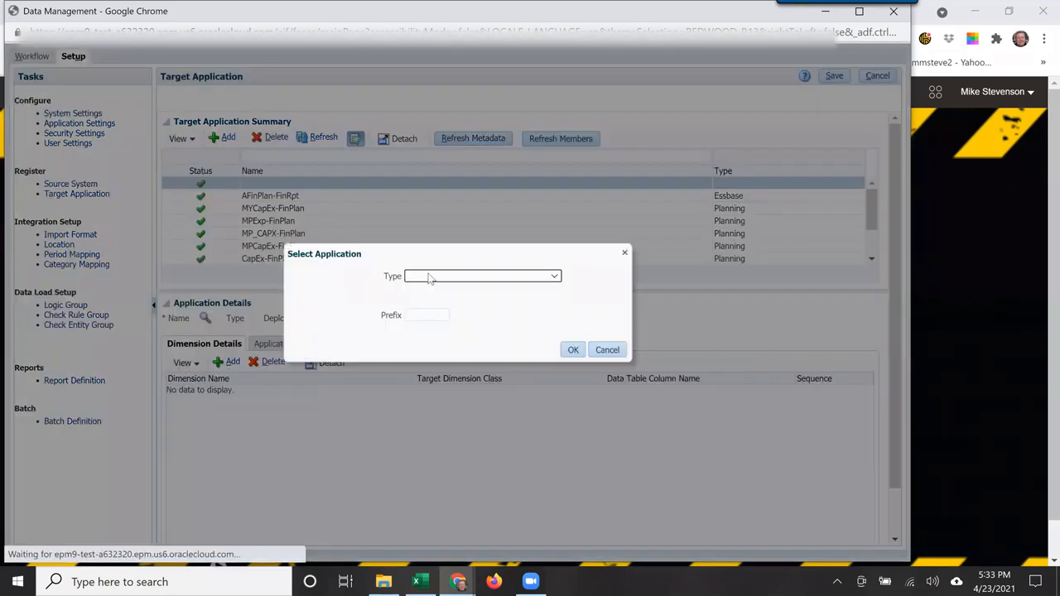
pyautogui.click(429, 278)
pyautogui.click(447, 319)
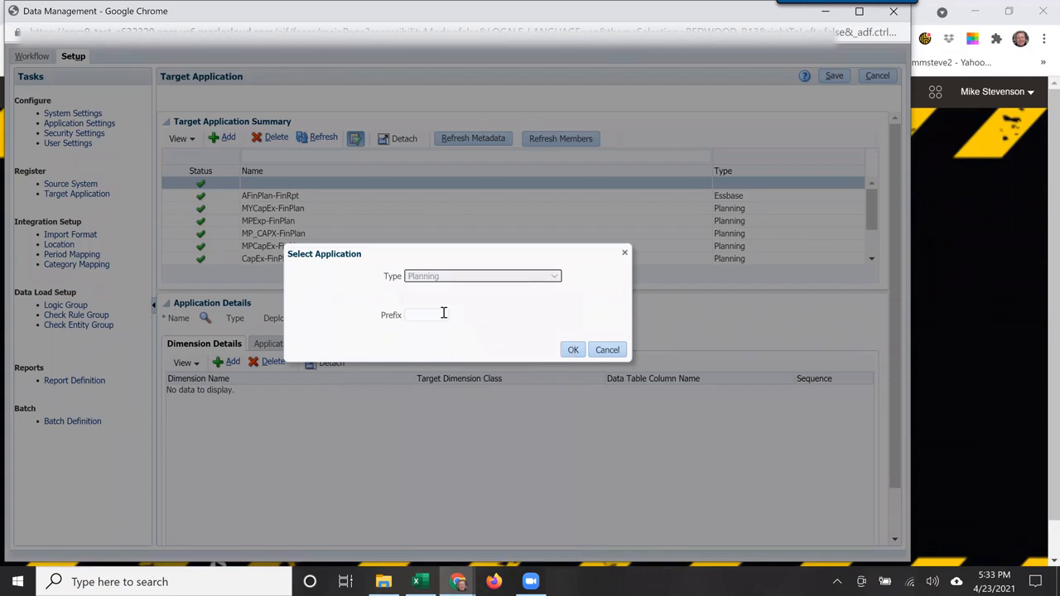
pyautogui.click(422, 296)
pyautogui.click(427, 338)
pyautogui.press('Tab')
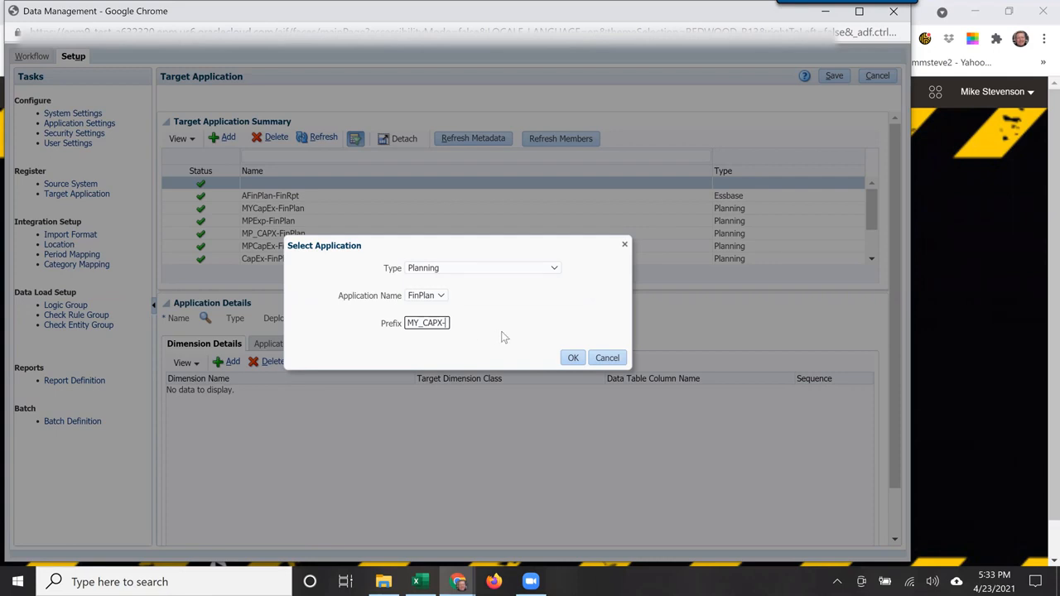
pyautogui.click(572, 357)
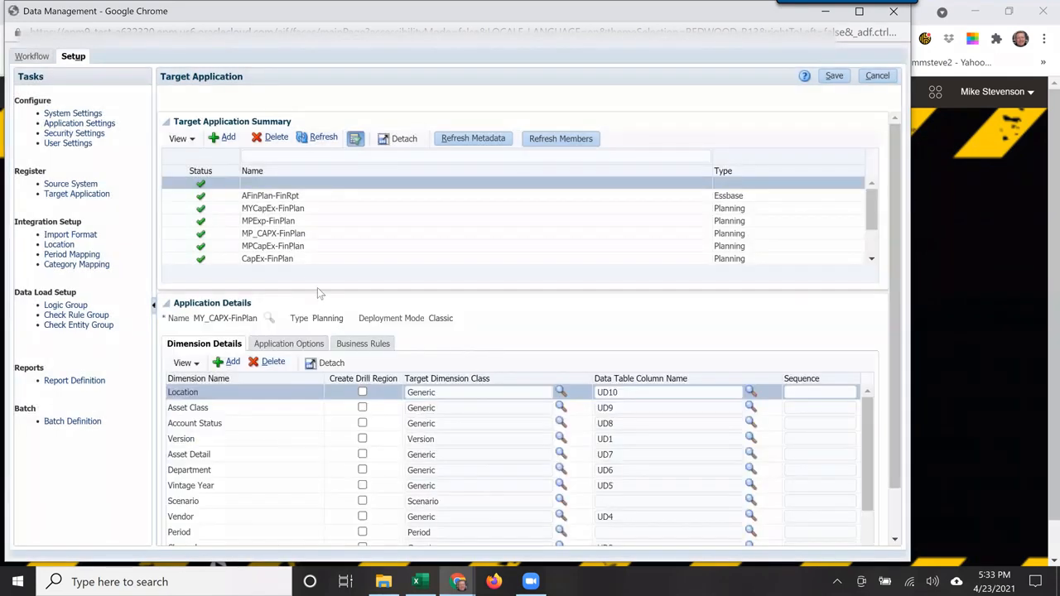
pyautogui.click(834, 76)
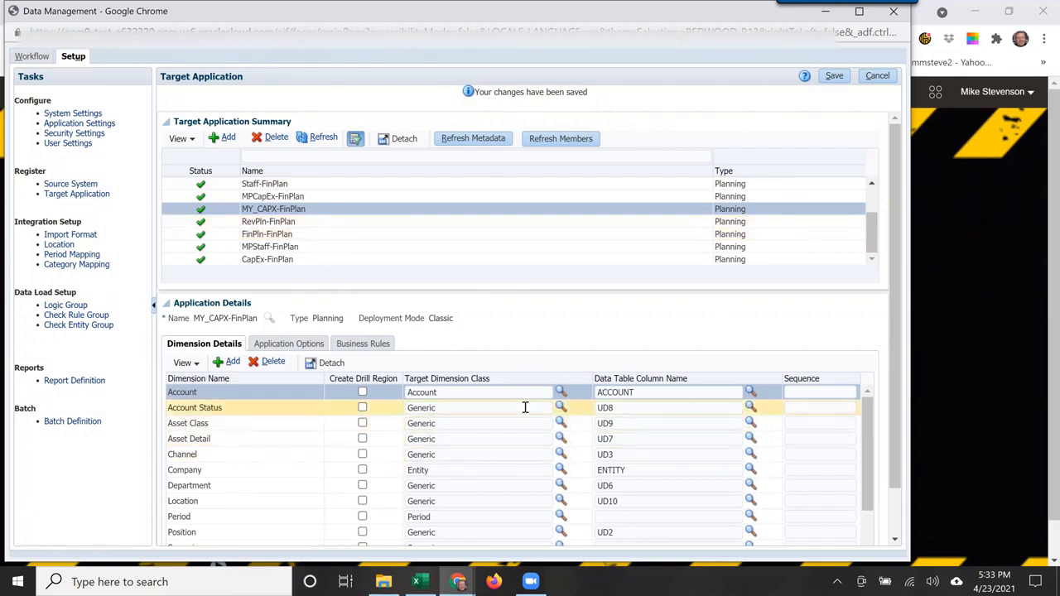
# - Delete the Account Status, Channel and Location dimensions from the MY_CAPX-FinPlan target application
pyautogui.scroll(-3, 537, 391)
pyautogui.scroll(5, 552, 430)
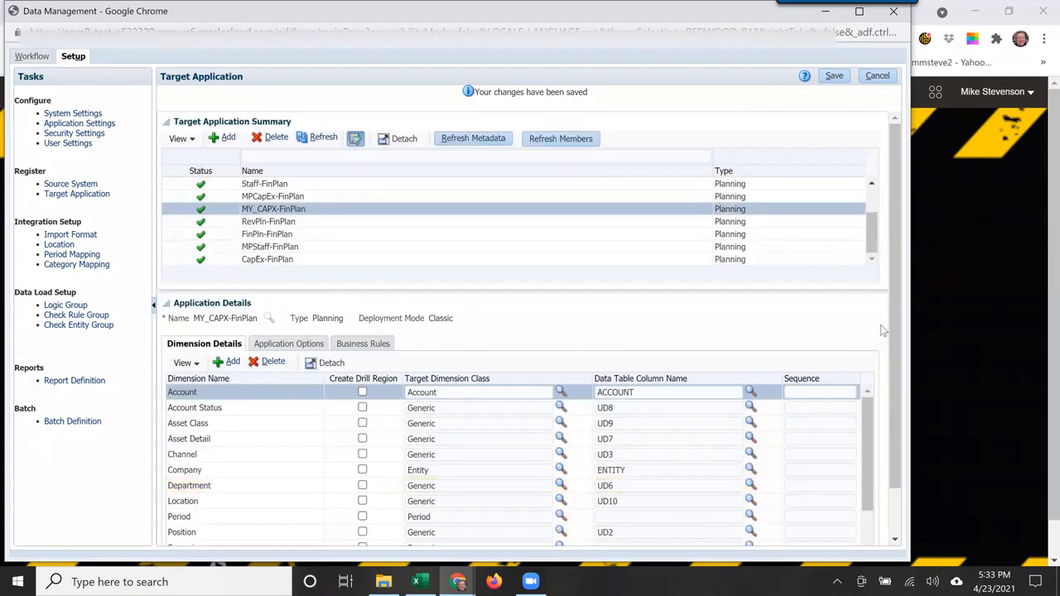
pyautogui.moveTo(892, 319); pyautogui.dragTo(894, 373)
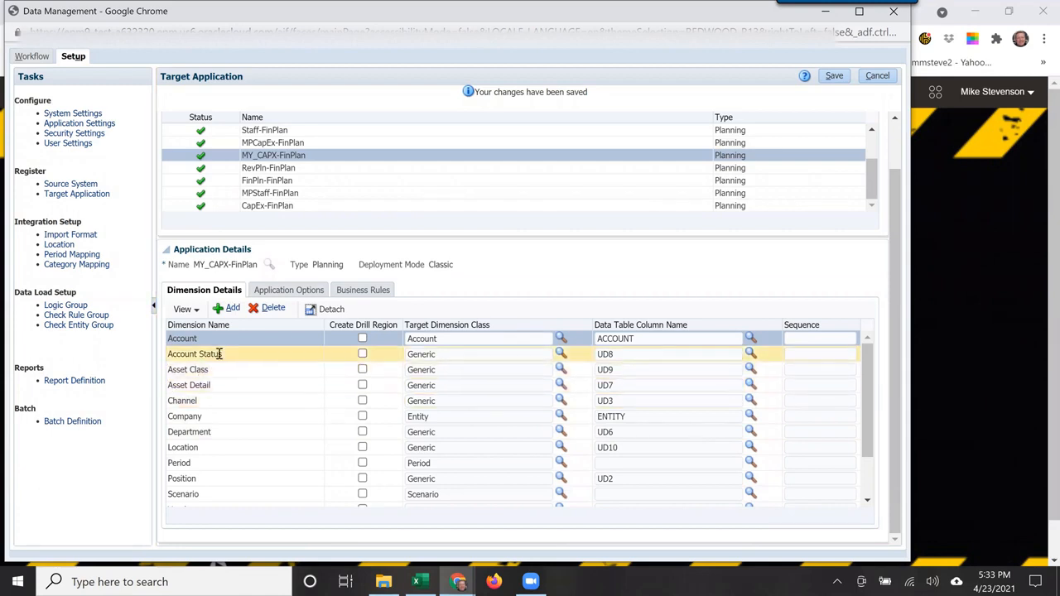
pyautogui.click(245, 356)
pyautogui.click(273, 309)
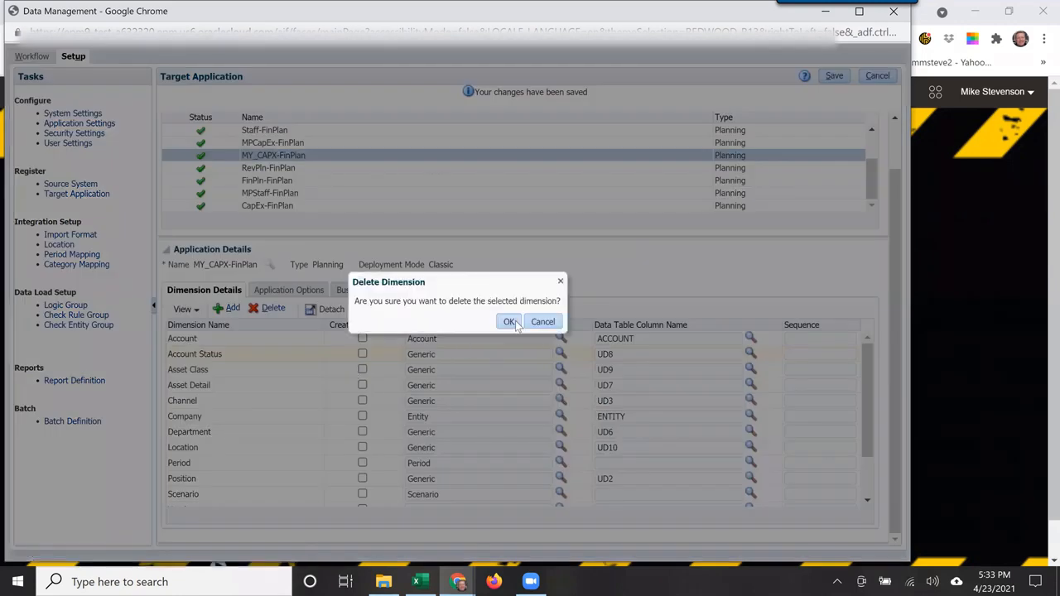
pyautogui.click(510, 322)
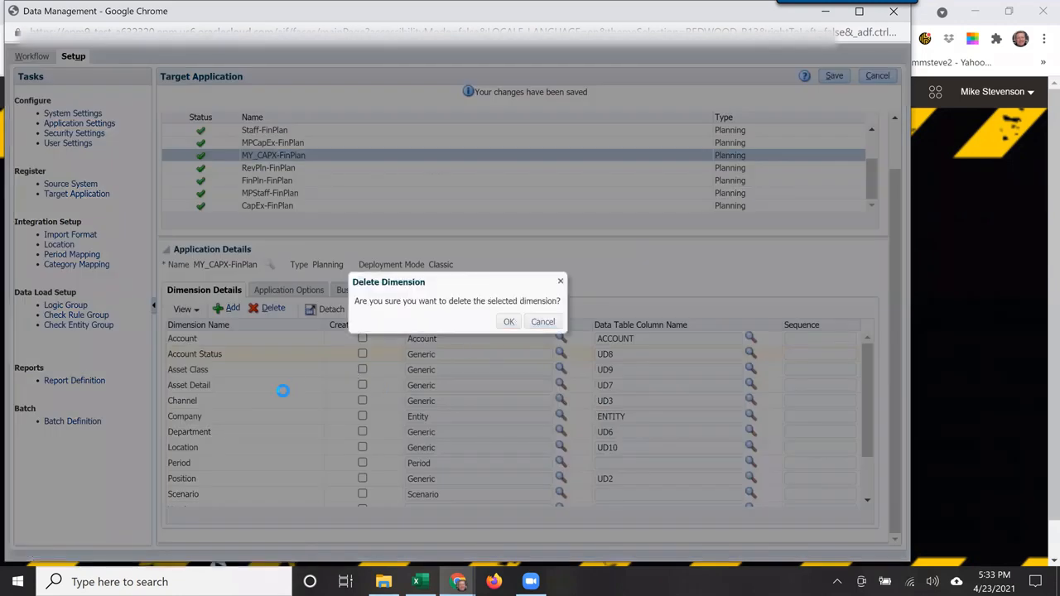
pyautogui.click(273, 308)
pyautogui.click(509, 322)
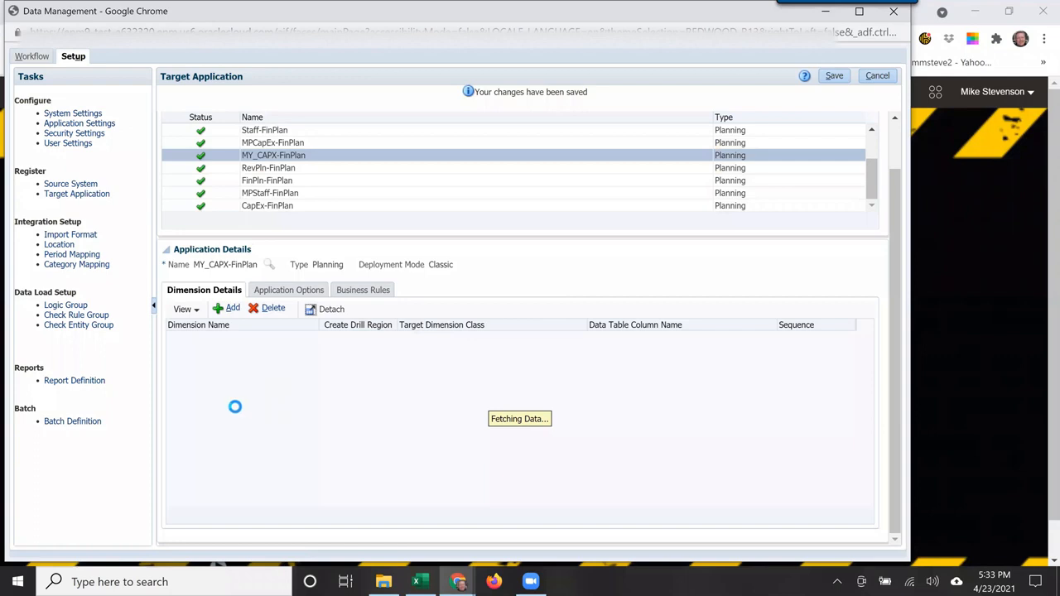
pyautogui.click(272, 308)
pyautogui.press('Return')
# - Delete the Position and Vintage Year dimensions from MY_CAPX-FinPlan and save the target application
pyautogui.click(231, 433)
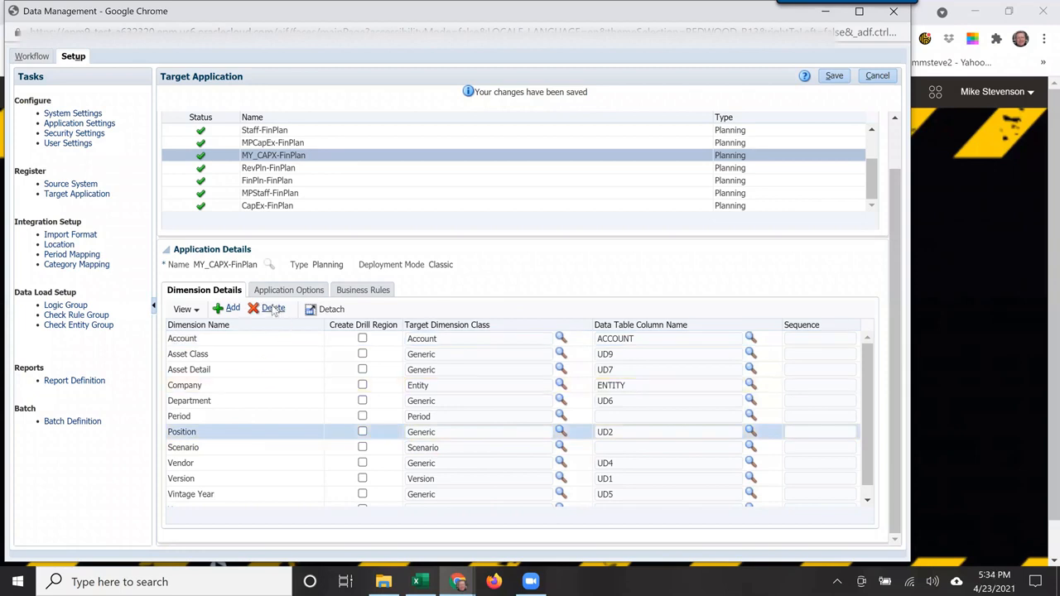
pyautogui.click(273, 308)
pyautogui.press('Return')
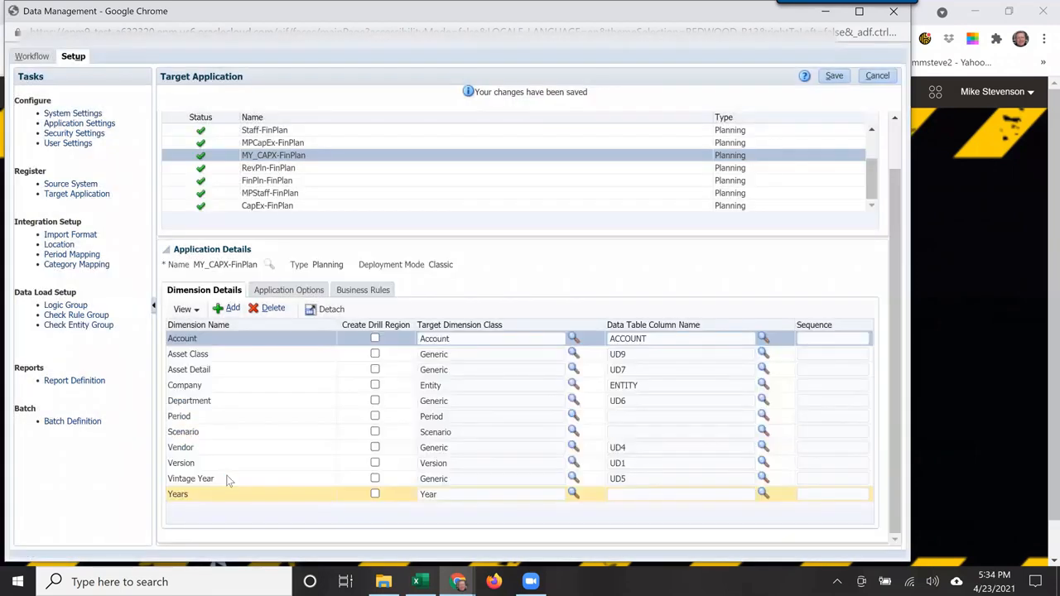
pyautogui.click(223, 480)
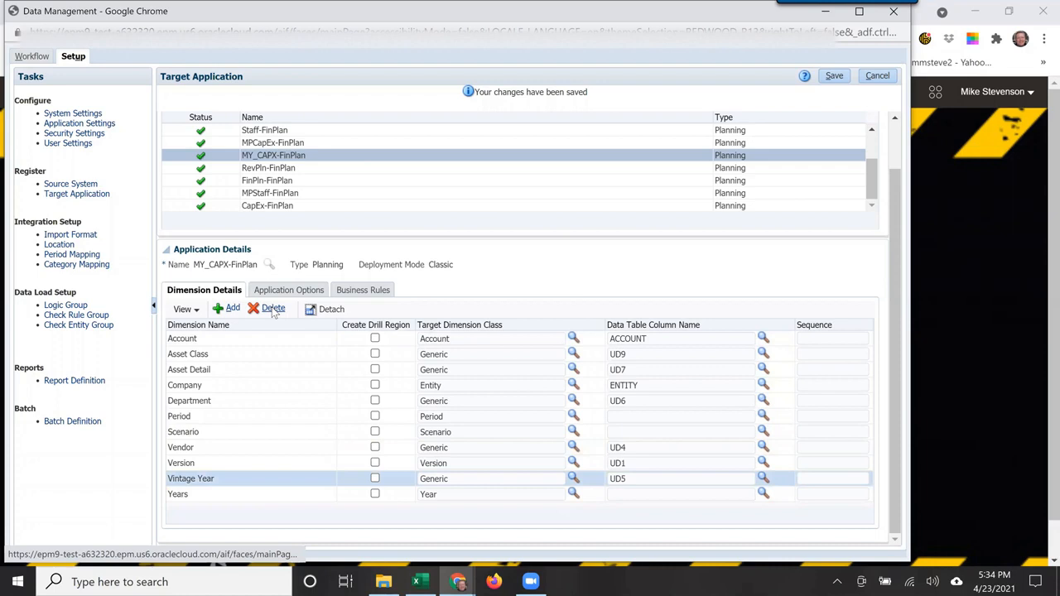
pyautogui.click(273, 309)
pyautogui.press('Return')
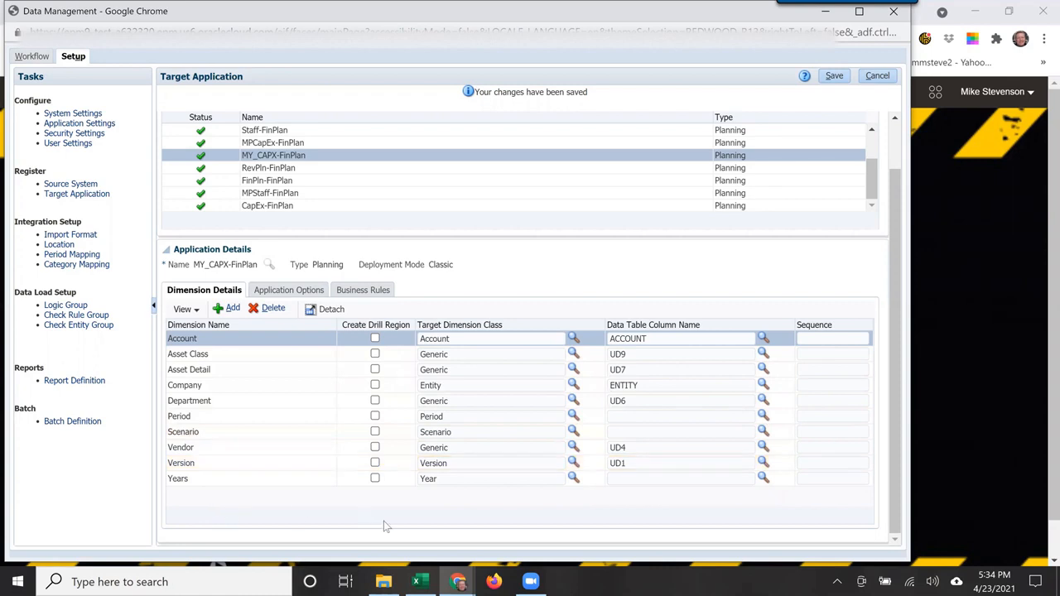
pyautogui.click(830, 78)
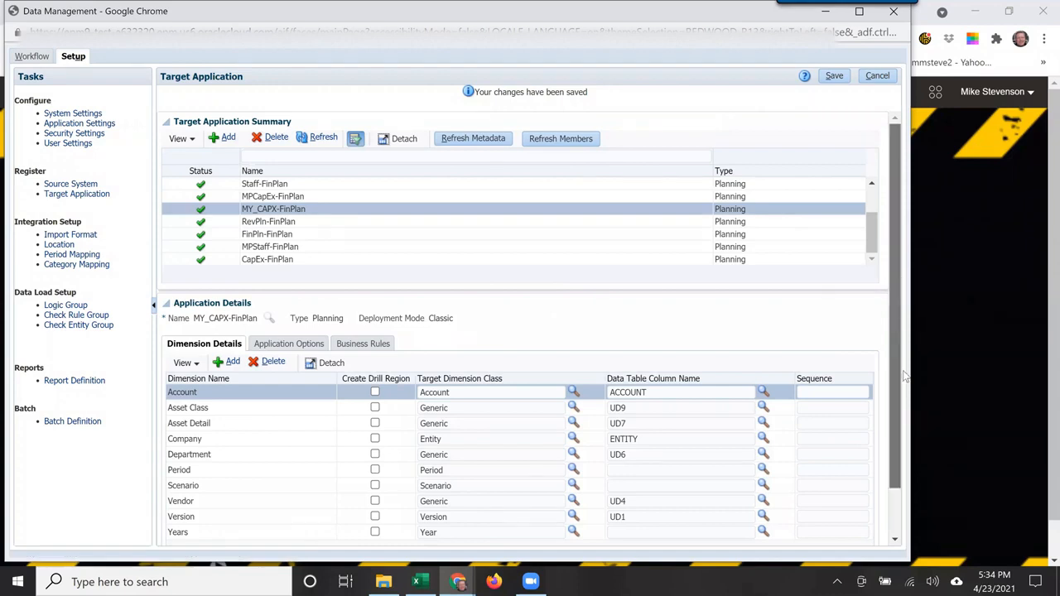
# - Set the Load Method of MY_CAPX-FinPlan to "All data types with security" and save the application options
pyautogui.scroll(-2, 889, 275)
pyautogui.click(300, 294)
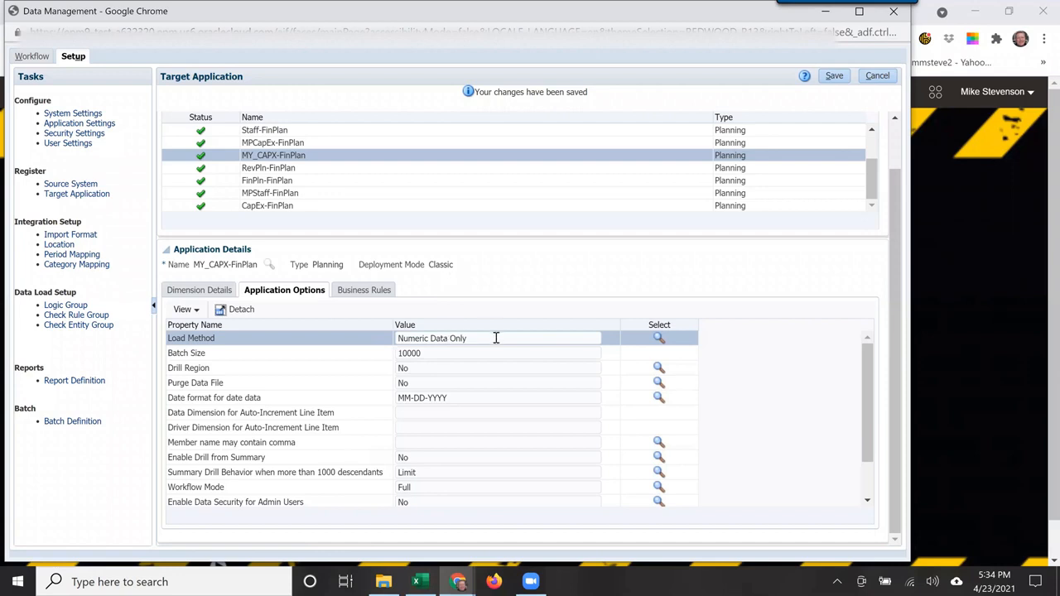
pyautogui.click(523, 339)
pyautogui.tripleClick(429, 337)
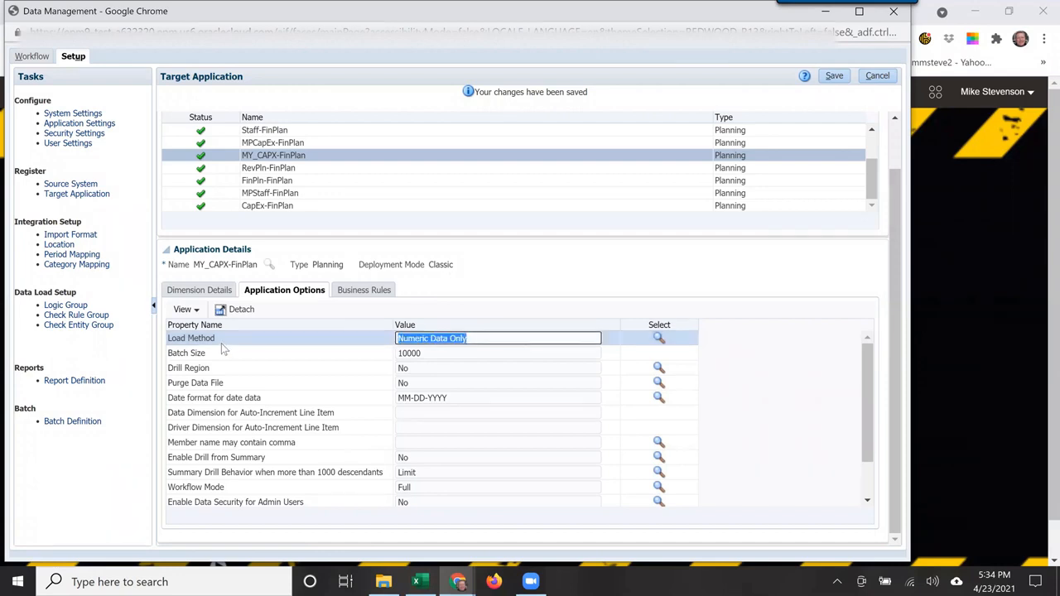
pyautogui.press('Delete')
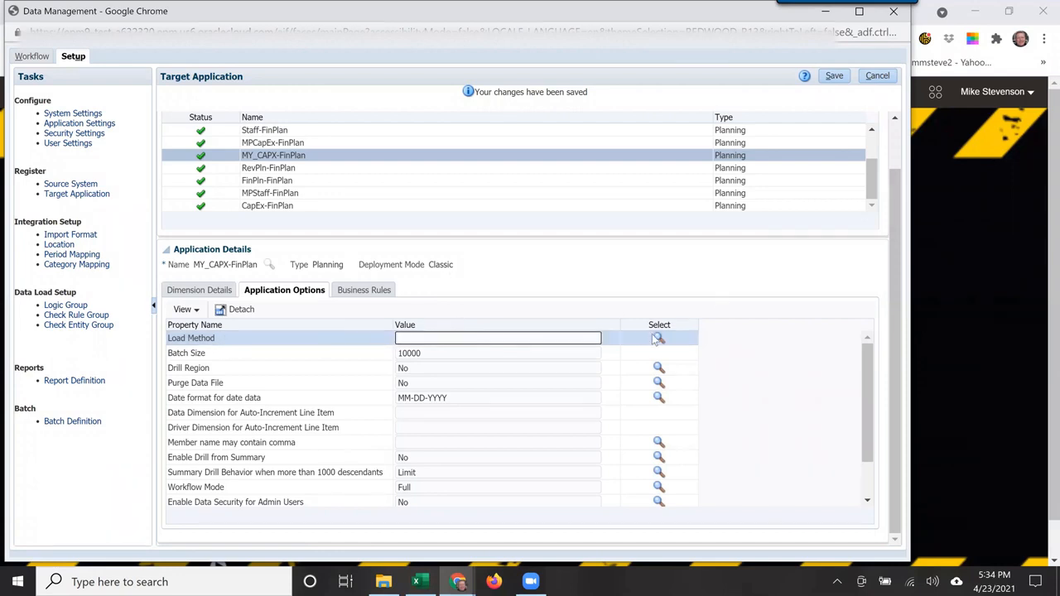
pyautogui.click(658, 338)
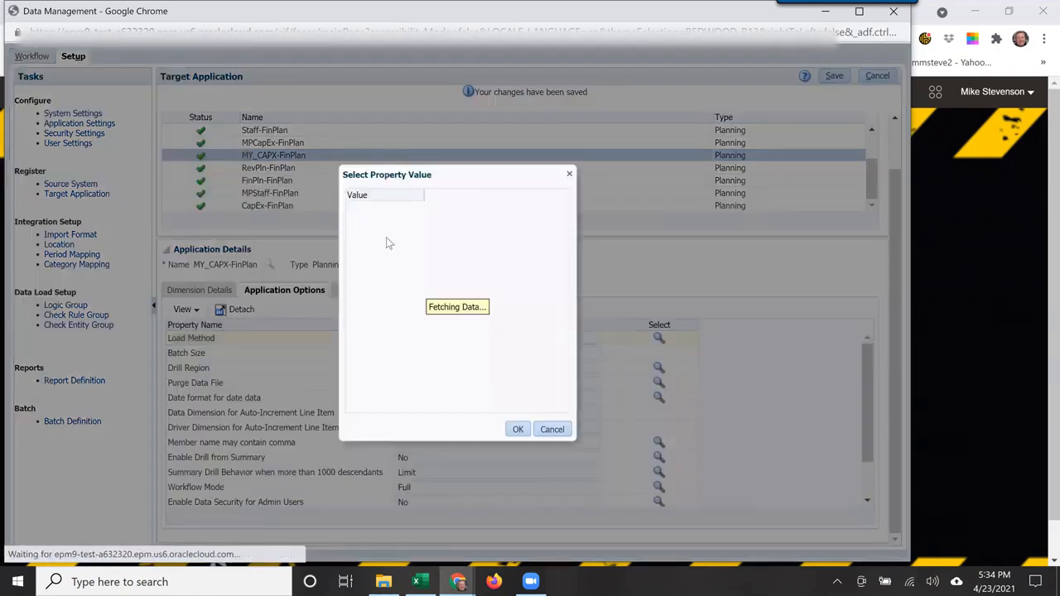
pyautogui.click(367, 231)
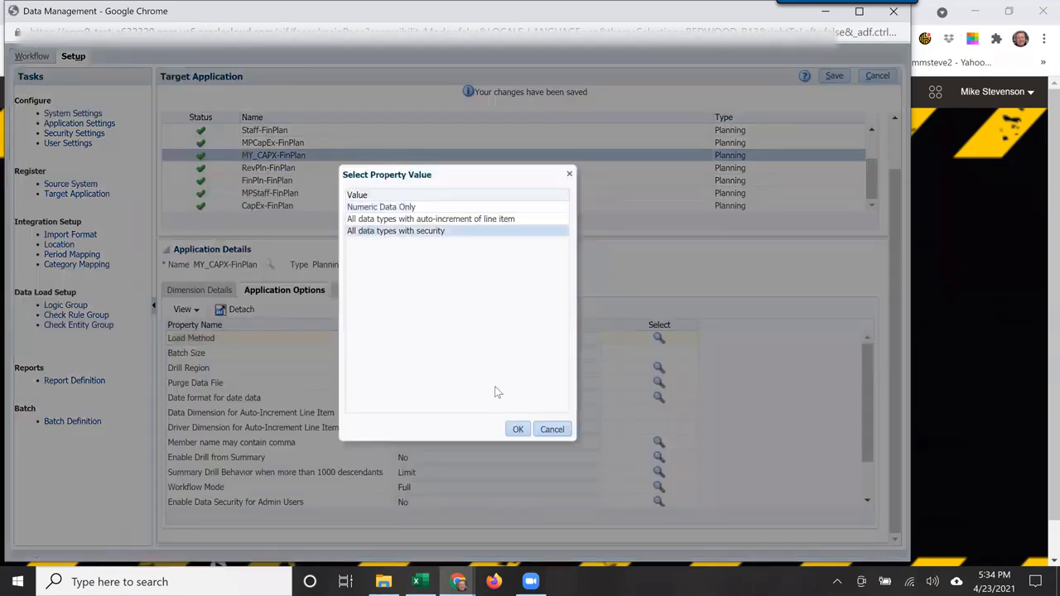
pyautogui.click(518, 429)
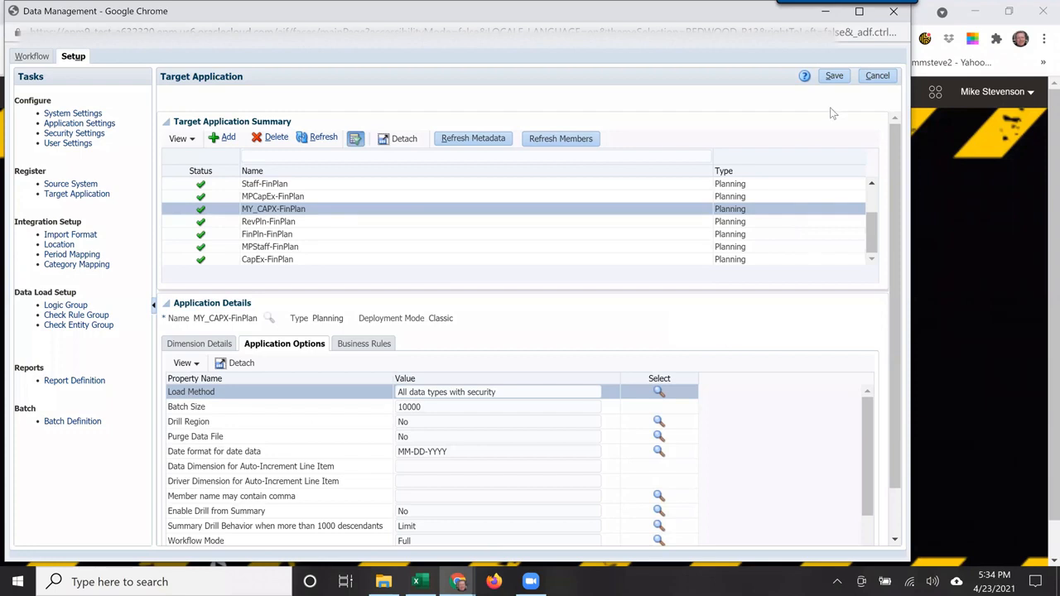
pyautogui.click(834, 76)
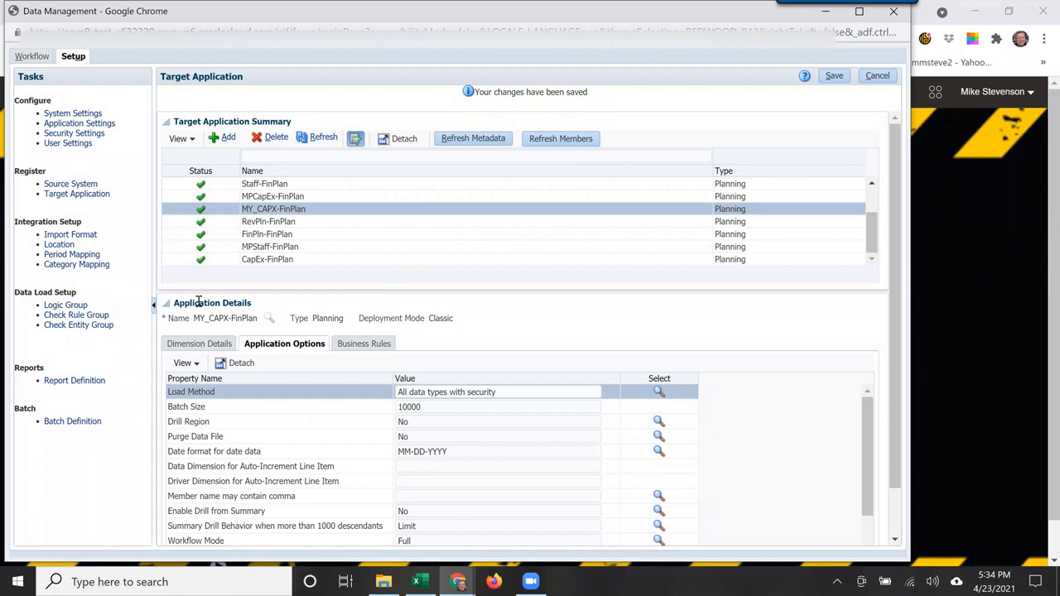
# - Add an import format named MY_CAPX_Load with the file type "Delimited - All Data Type"
pyautogui.click(70, 234)
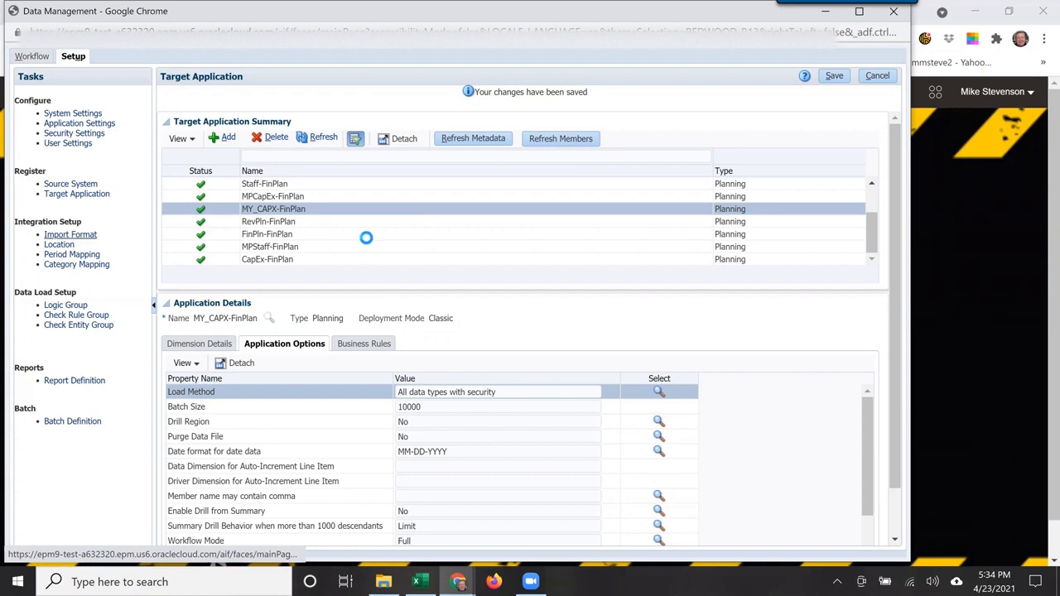
pyautogui.click(229, 139)
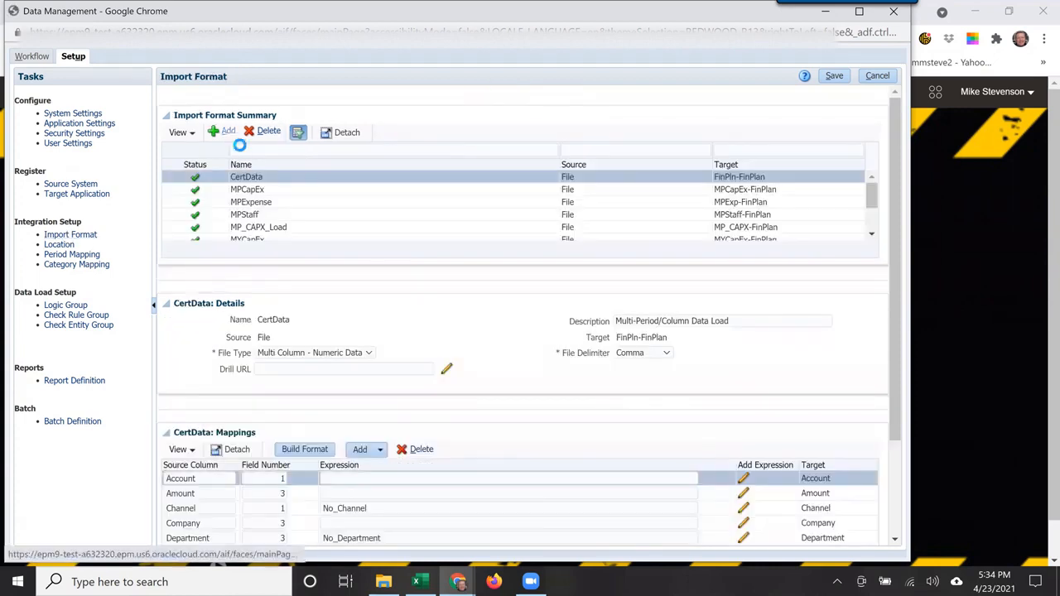
pyautogui.click(290, 320)
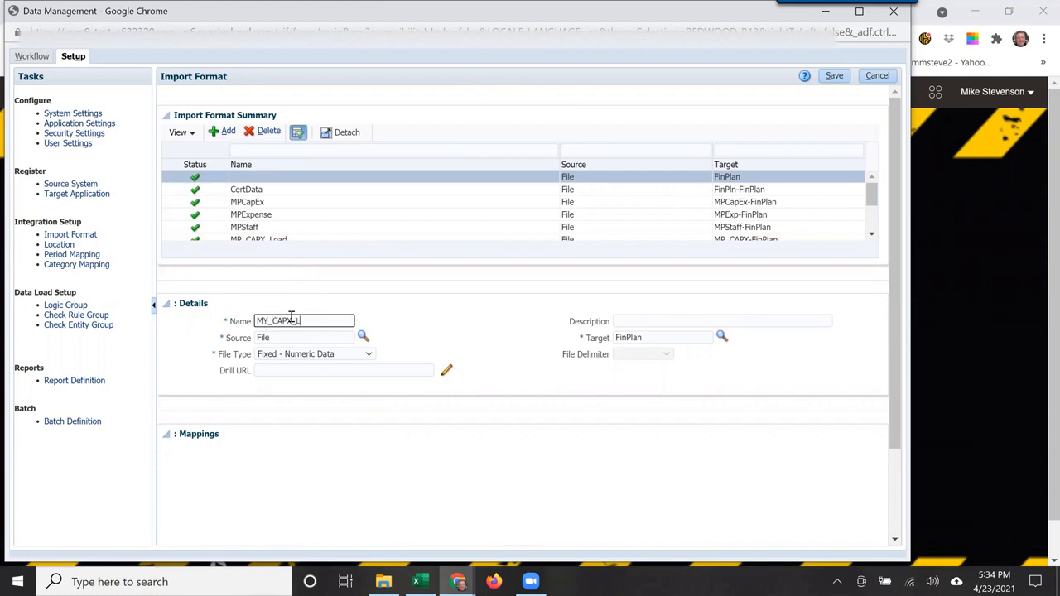
pyautogui.click(325, 356)
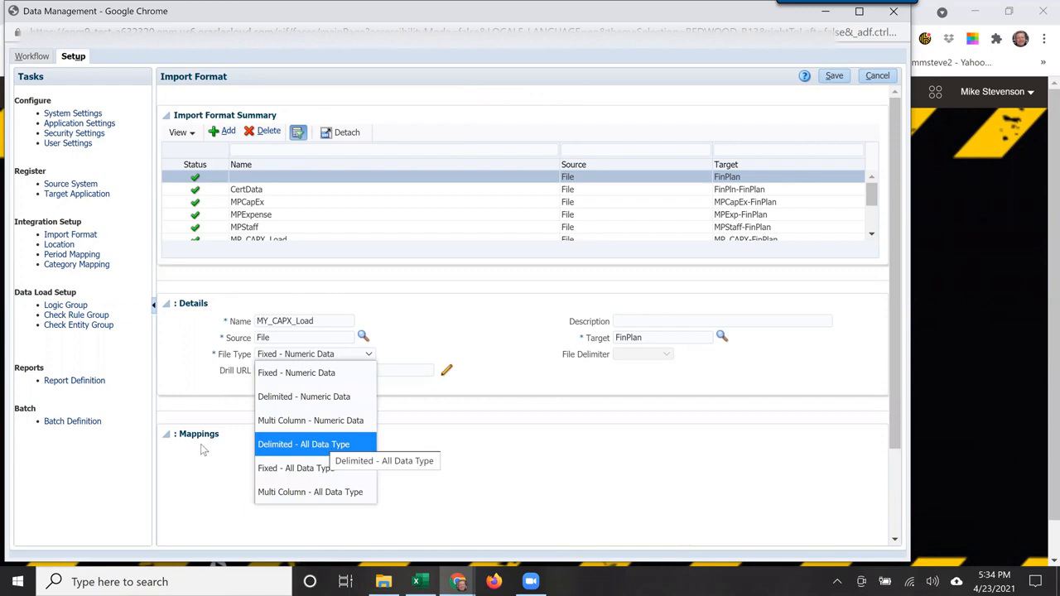
pyautogui.click(330, 448)
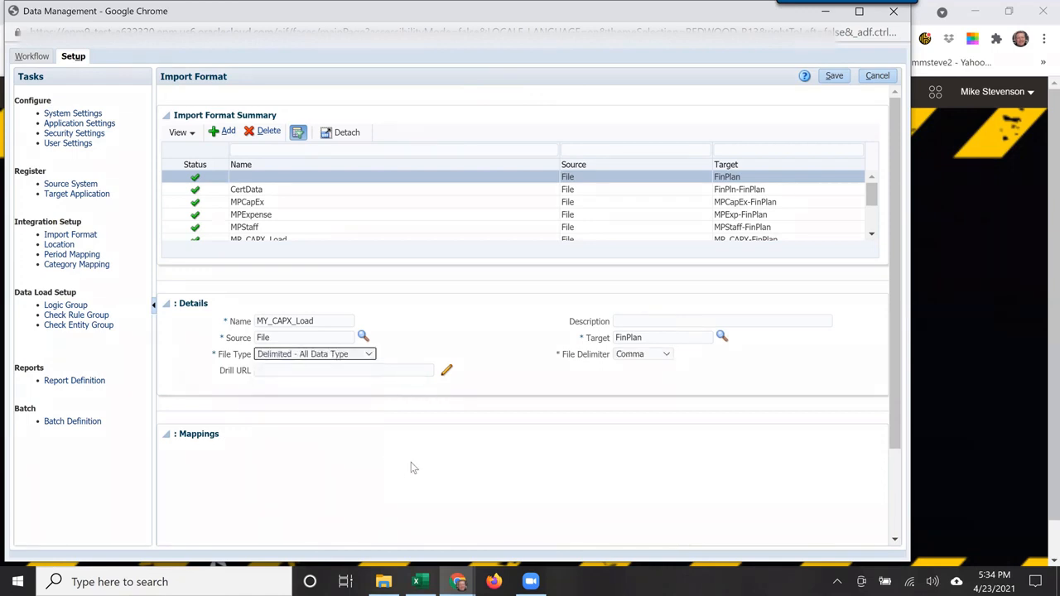
# - Set the target of the MY_CAPX_Load import format to MY_CAPX-FinPlan and save it
pyautogui.doubleClick(682, 337)
pyautogui.press('BackSpace')
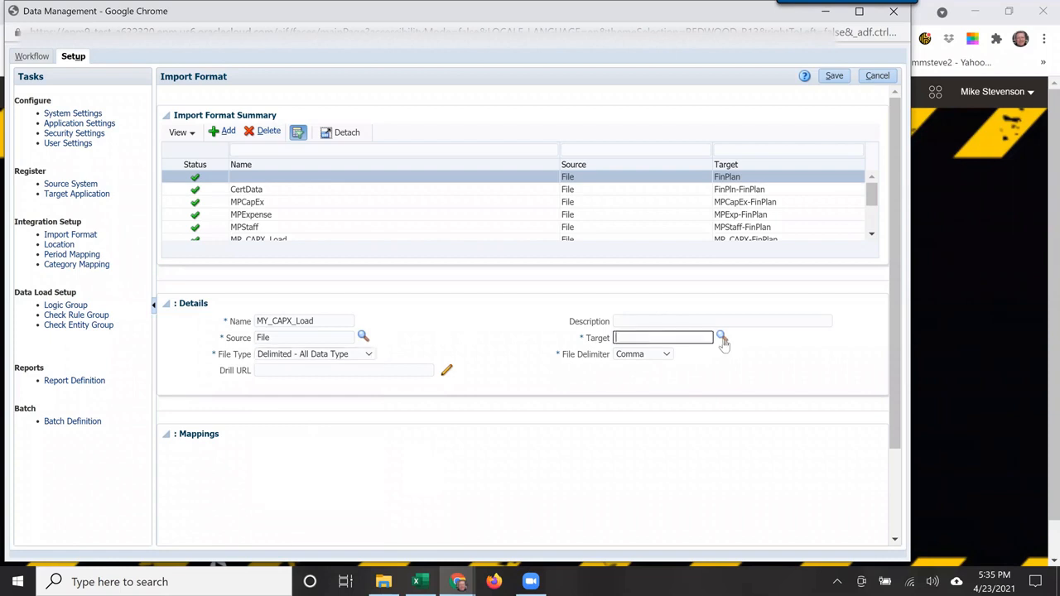
pyautogui.click(722, 339)
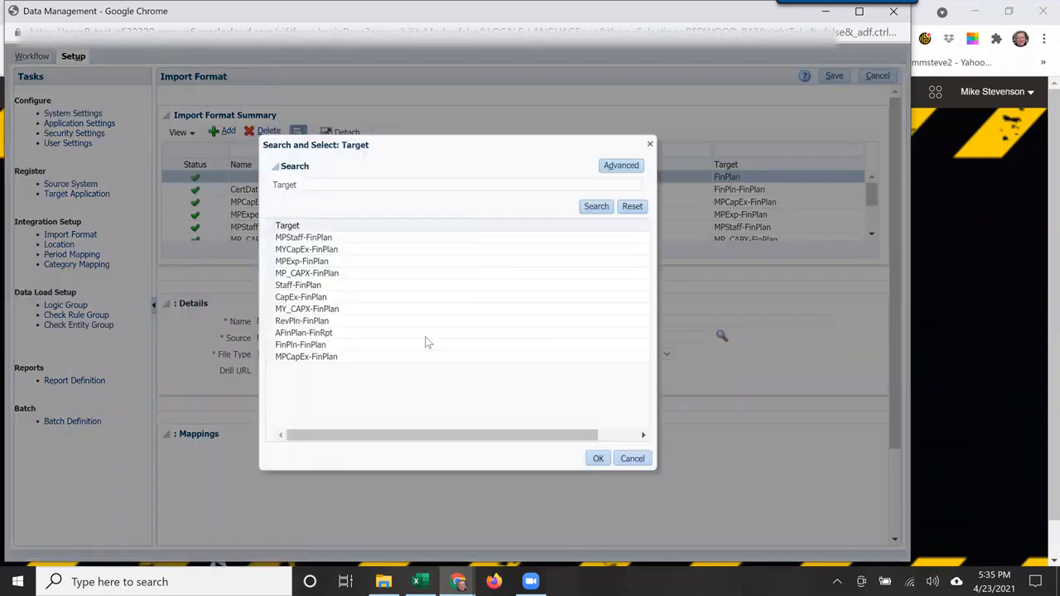
pyautogui.click(334, 310)
pyautogui.click(601, 462)
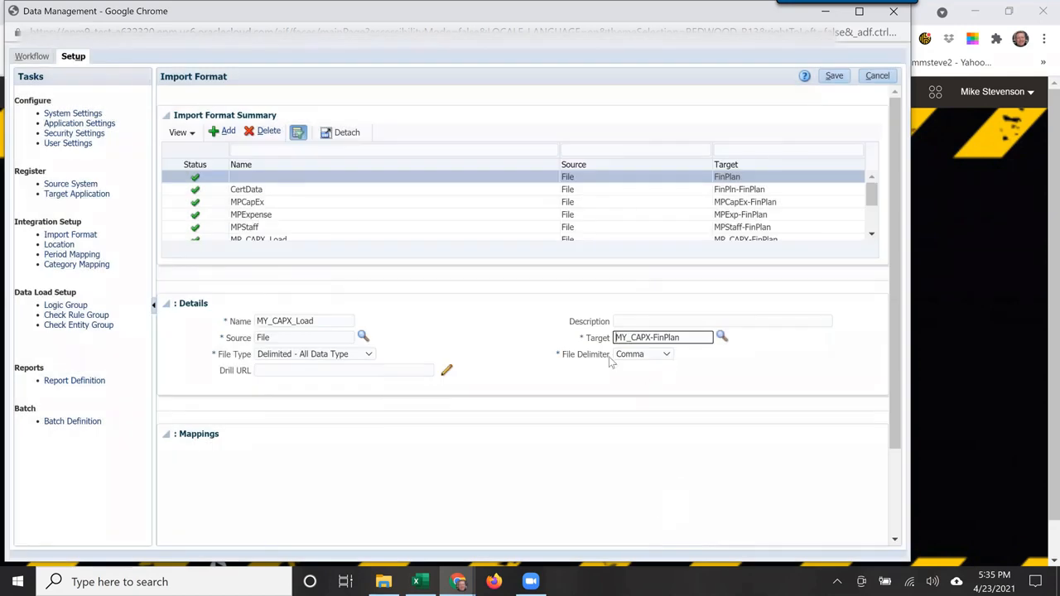
pyautogui.click(834, 76)
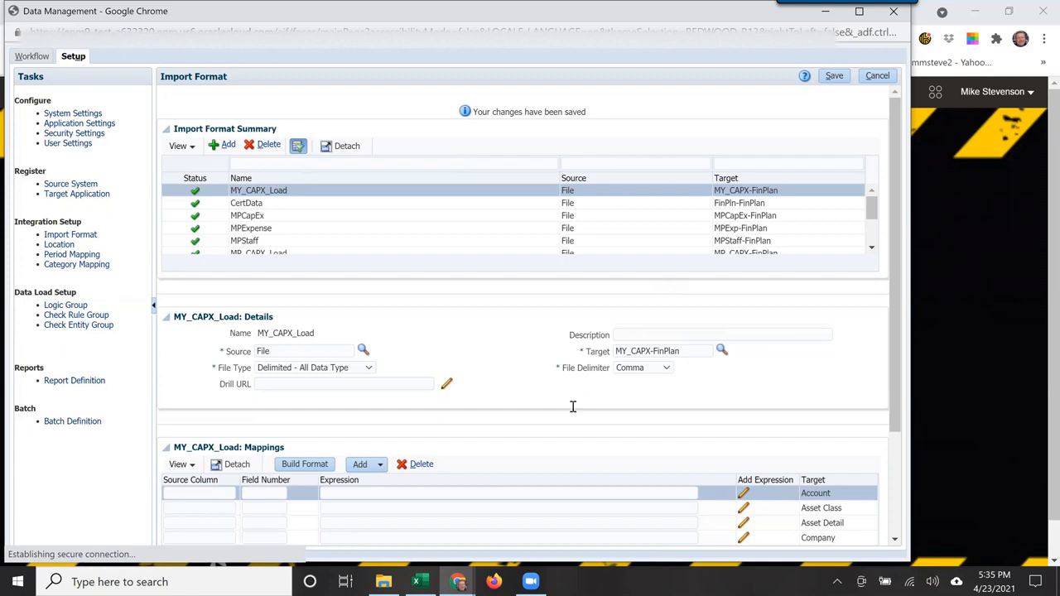
# - Enter Account as the source column for the Account target in the MY_CAPX_Load mappings
pyautogui.scroll(-3, 570, 404)
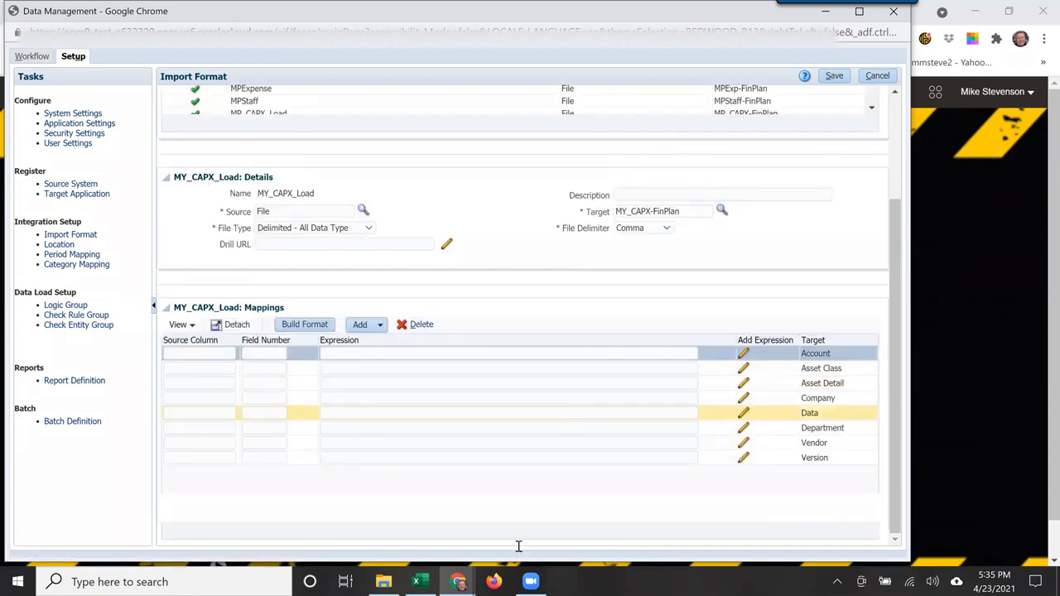
pyautogui.click(214, 354)
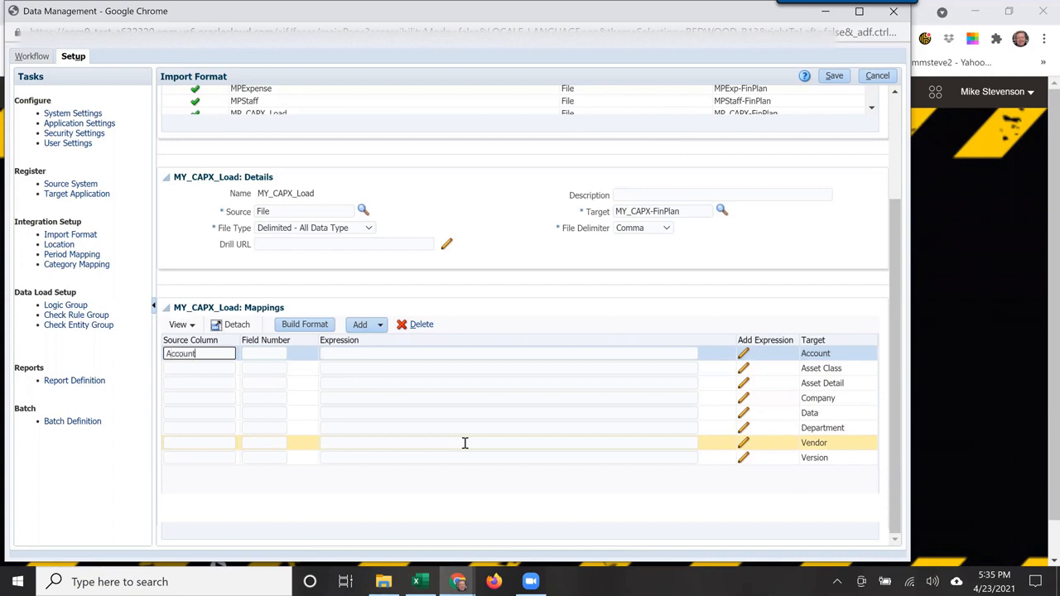
pyautogui.write('Account')
pyautogui.press('Tab')
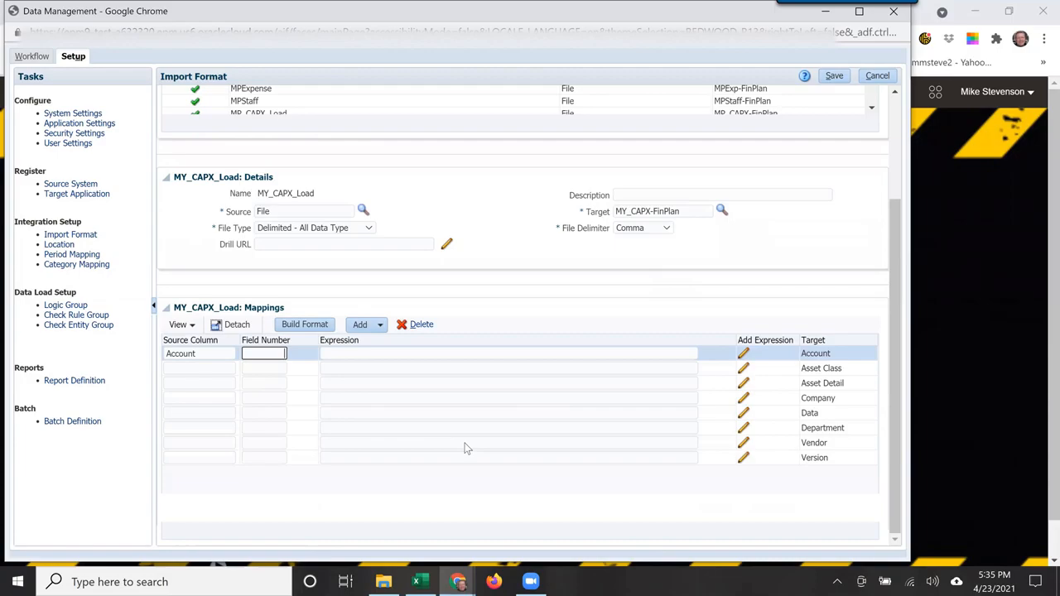
# - Switch to the MYCapEx_Test workbook in Excel and insert a blank row above the header row
pyautogui.hotkey('alt', 'Tab')
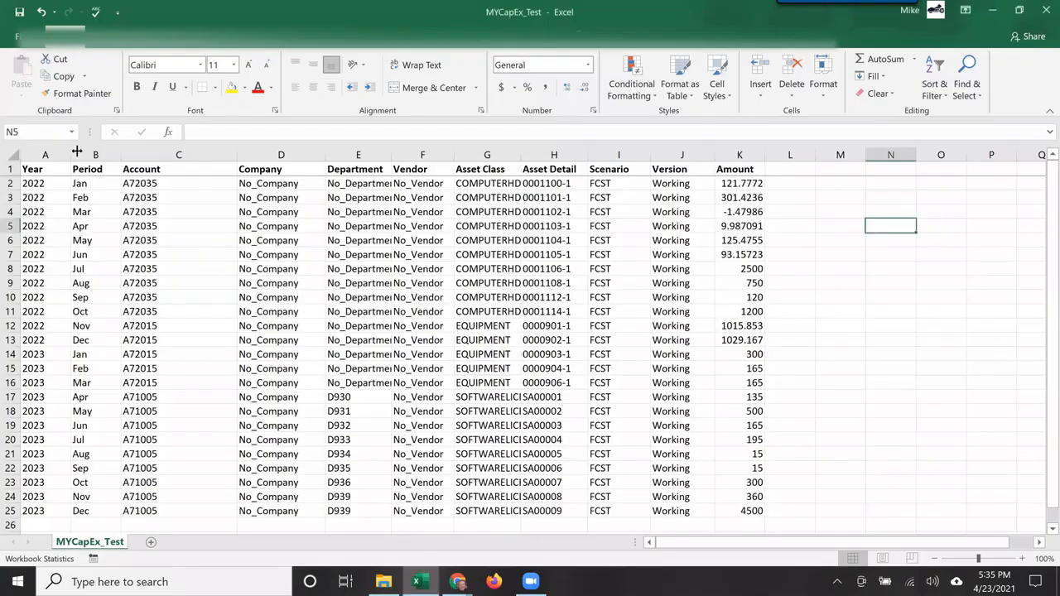
pyautogui.click(170, 269)
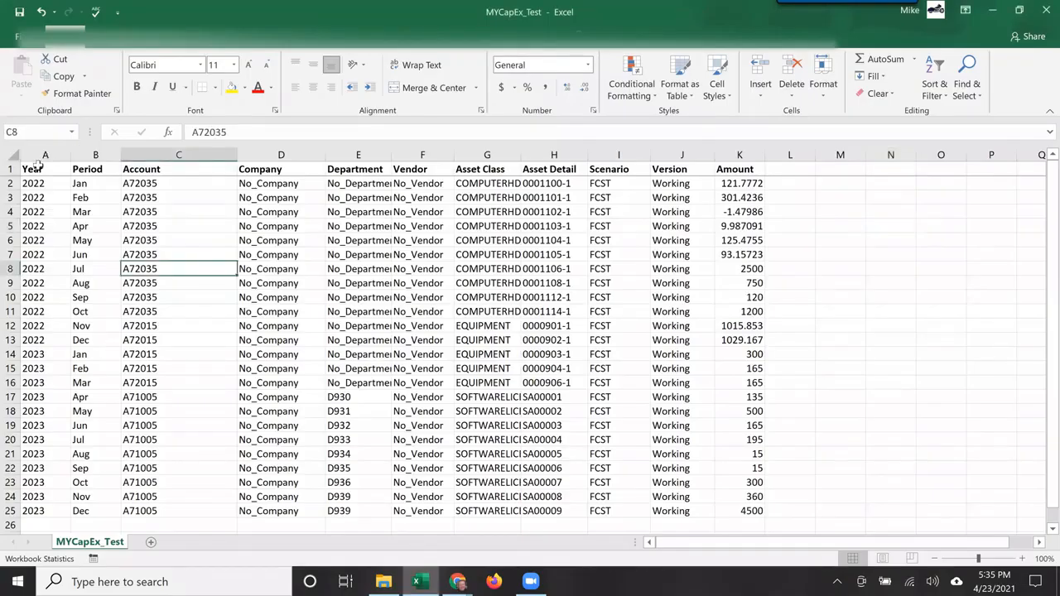
pyautogui.rightClick(9, 169)
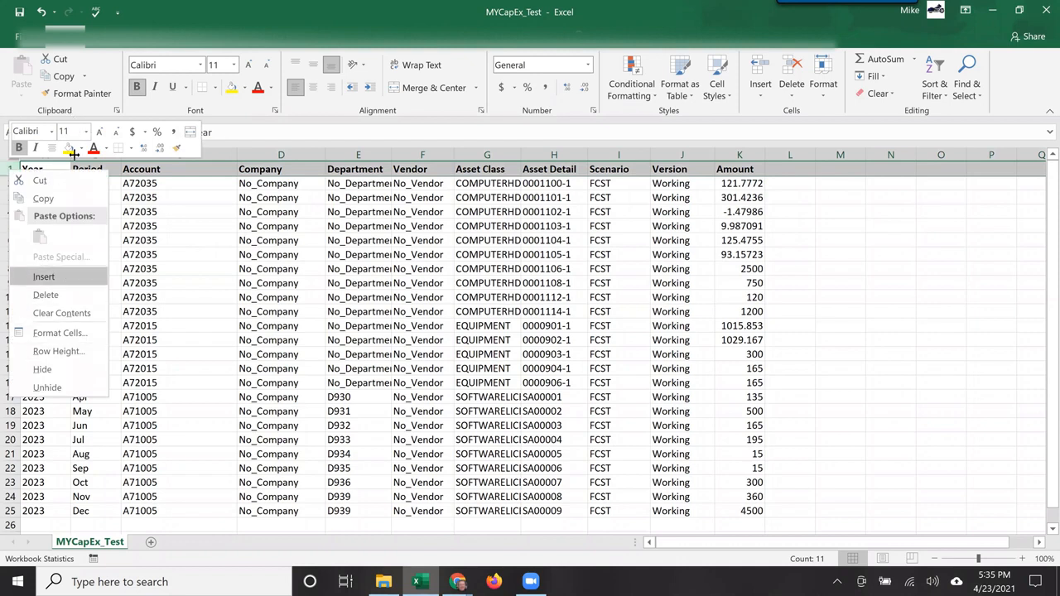
pyautogui.press('Return')
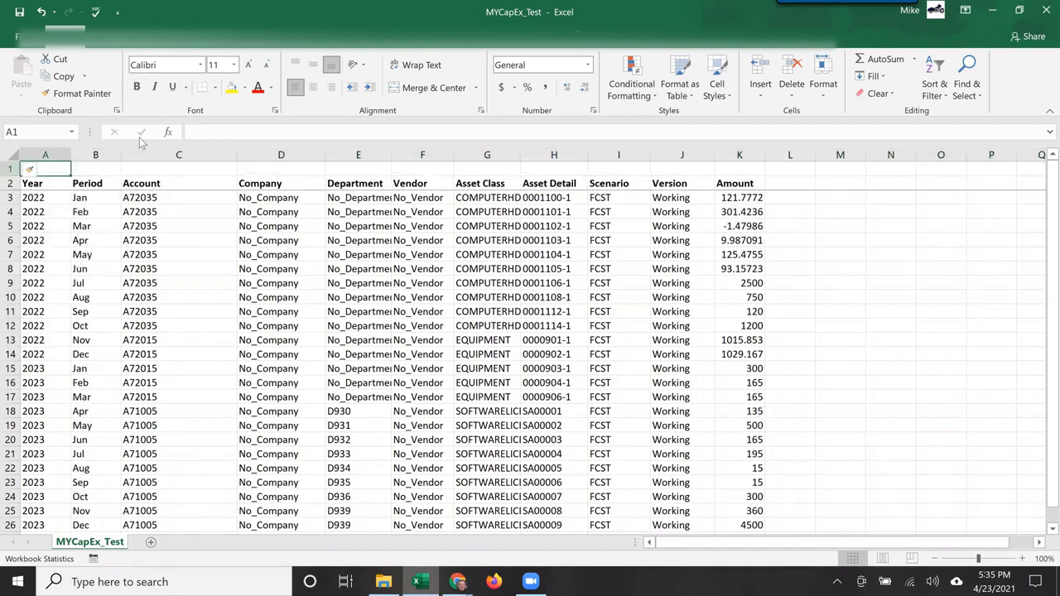
# - Number the columns from Year to Amount 1 through 11 in row 1 and left-align the numbers
pyautogui.write('1')
pyautogui.press('Return')
pyautogui.press('Up')
pyautogui.press('Right')
pyautogui.write('2')
pyautogui.press('Right')
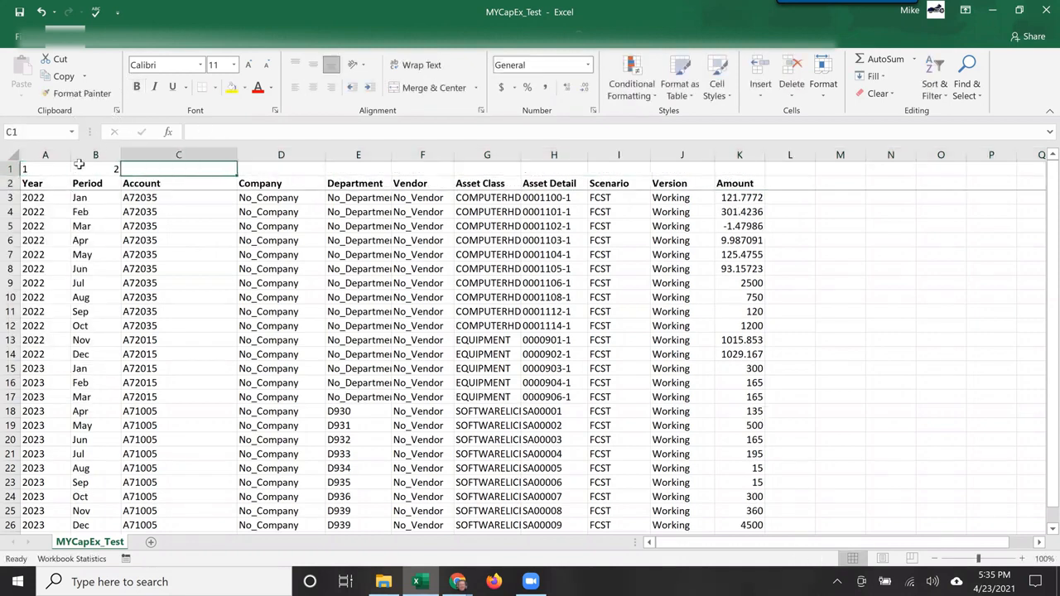
pyautogui.moveTo(65, 170); pyautogui.dragTo(757, 171)
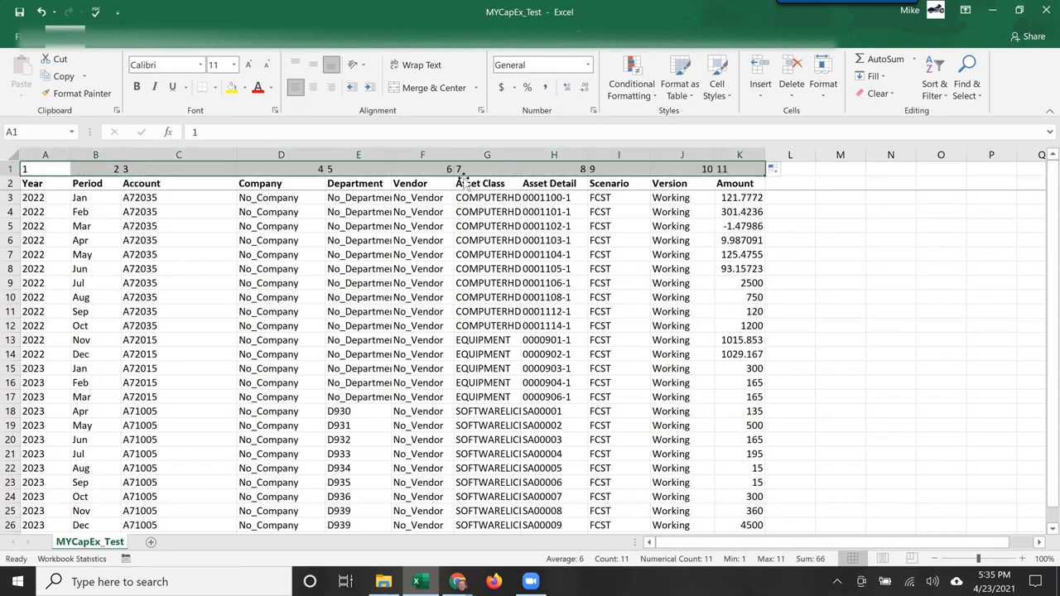
pyautogui.click(296, 88)
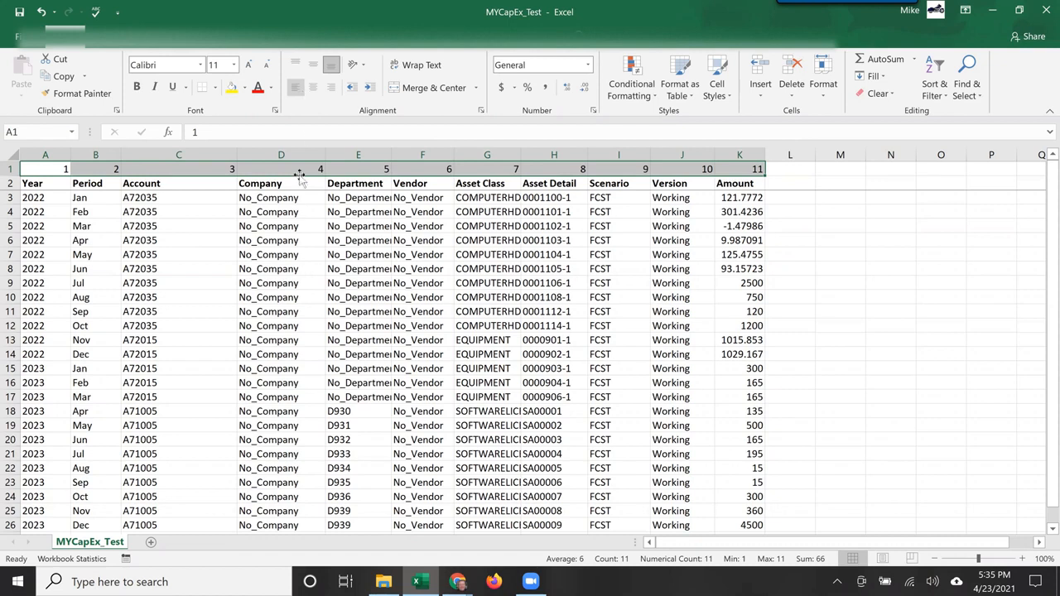
pyautogui.click(296, 87)
pyautogui.click(250, 240)
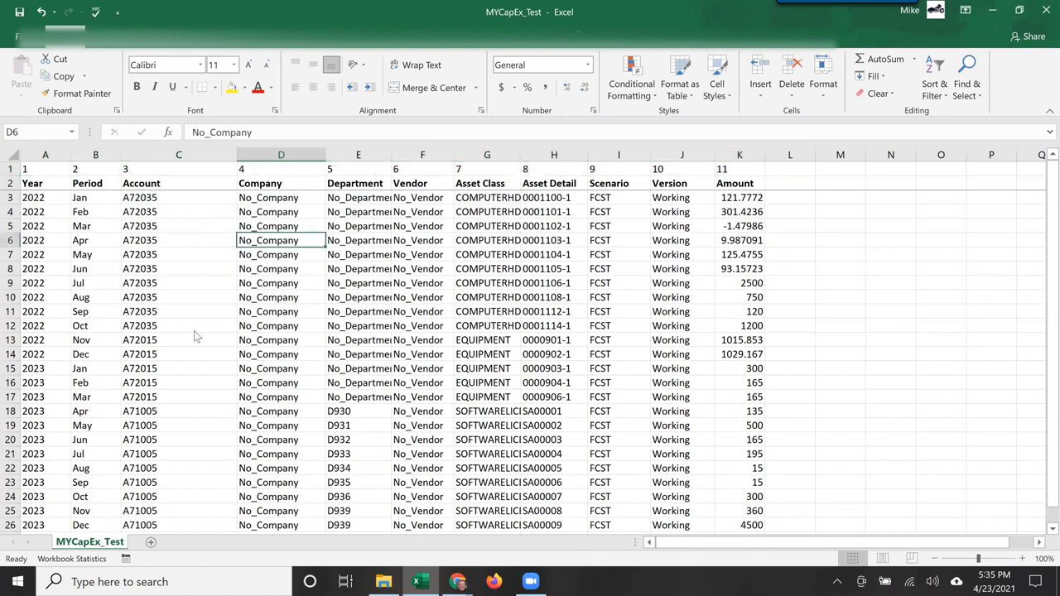
# - Return to Data Management, set Account's field number to 3, and map Asset Class to source column Class with field number 7
pyautogui.hotkey('alt', 'Tab')
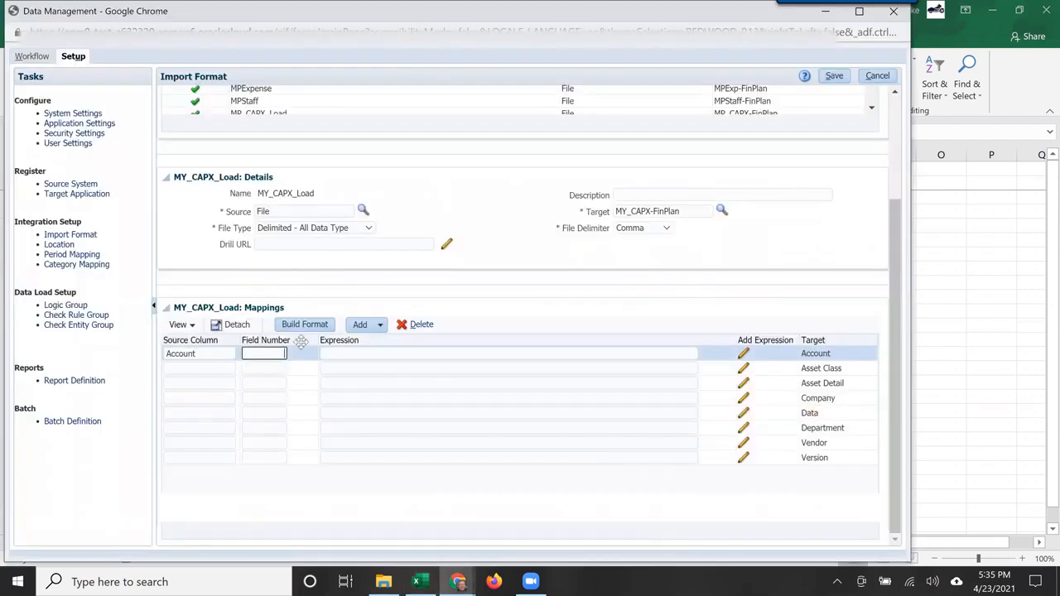
pyautogui.press('Down')
pyautogui.hotkey('shift', 'Tab')
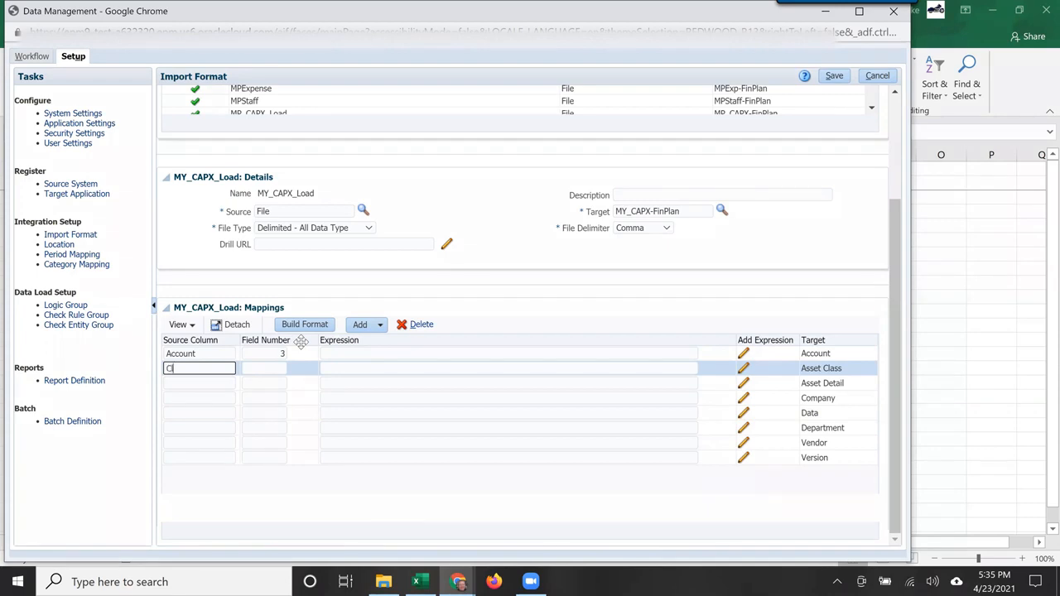
pyautogui.press('Tab')
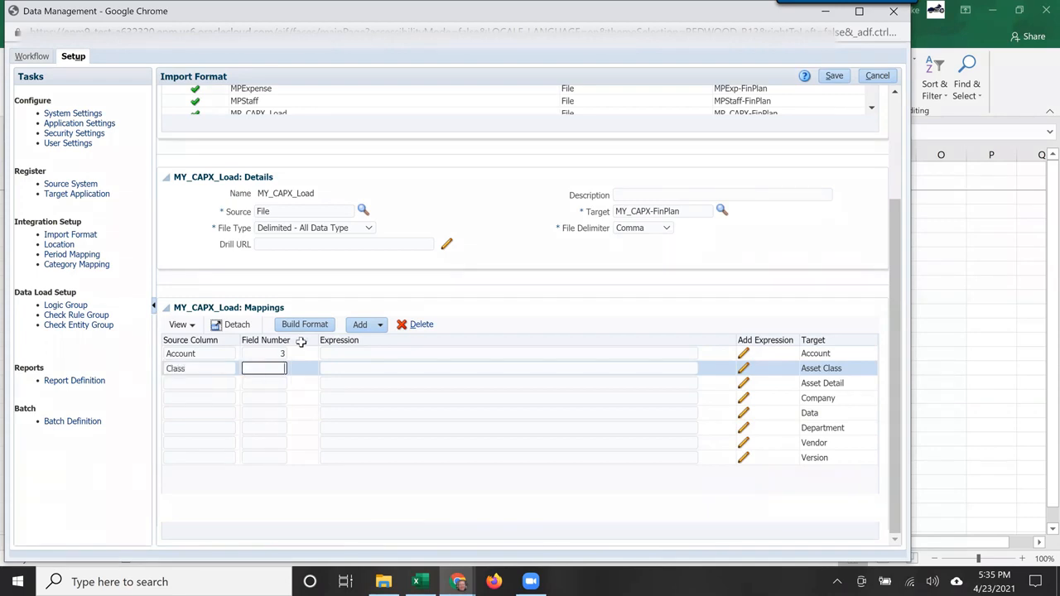
pyautogui.hotkey('alt', 'Tab')
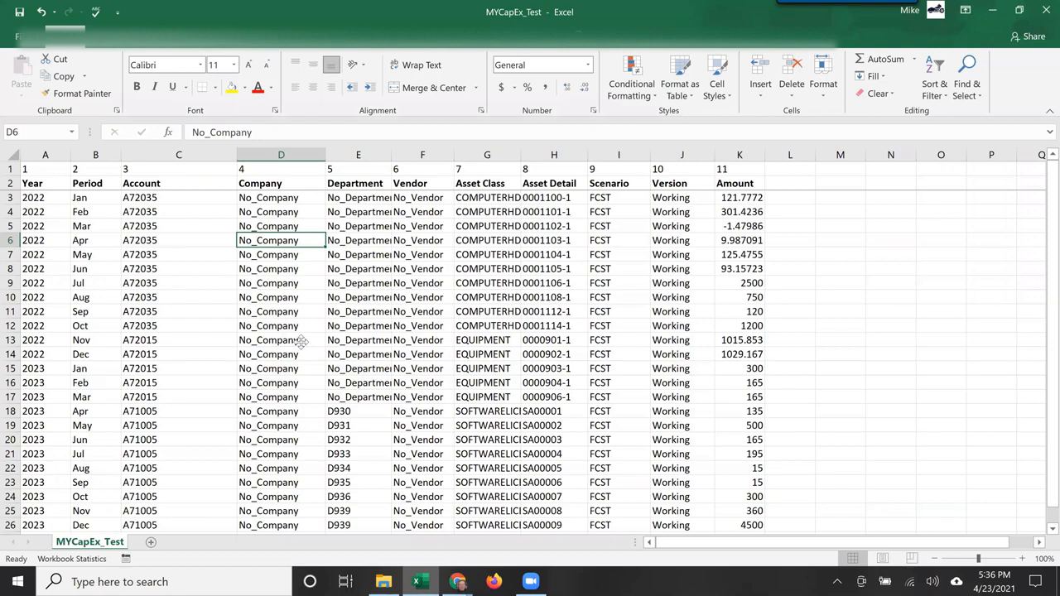
pyautogui.hotkey('alt', 'Tab')
pyautogui.write('7')
pyautogui.press('Tab')
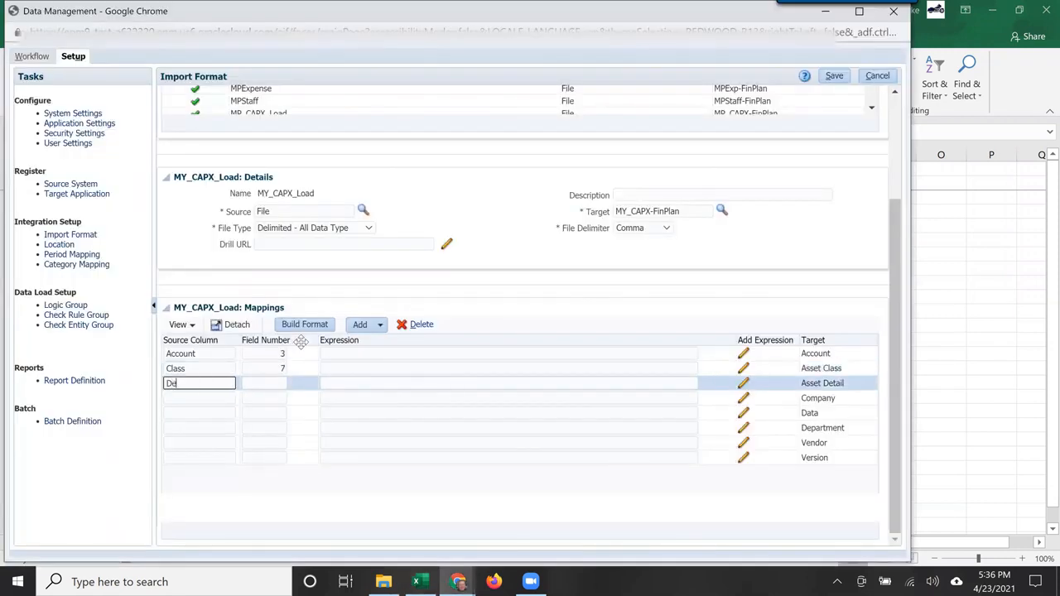
# - Map the Asset Detail target to source column Detail with field number 8, checking the column number in the workbook
pyautogui.press('Tab')
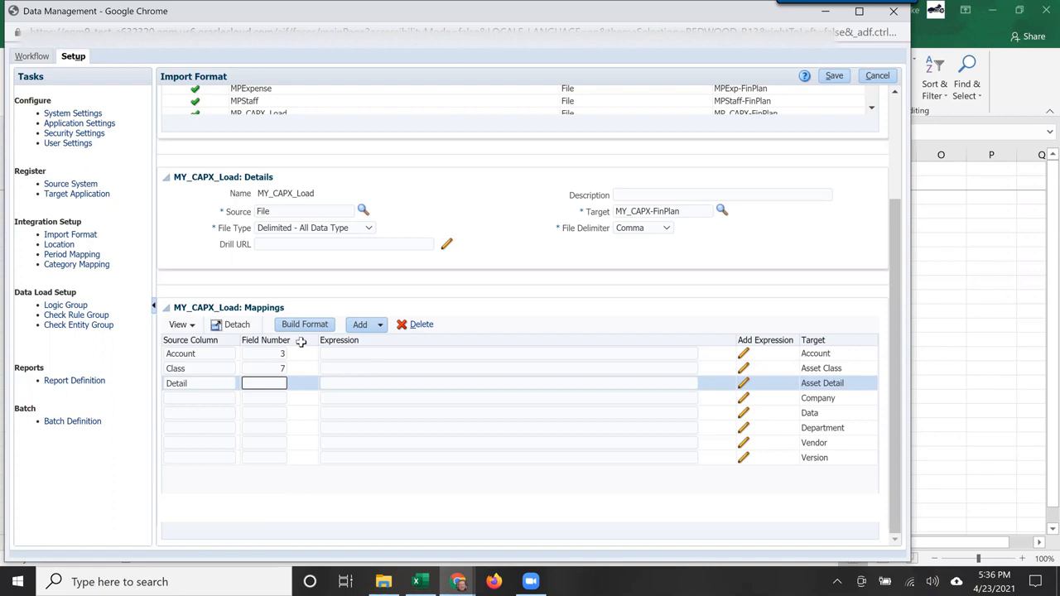
pyautogui.hotkey('alt', 'Tab')
pyautogui.hotkey('alt', 'Tab')
pyautogui.press('Tab')
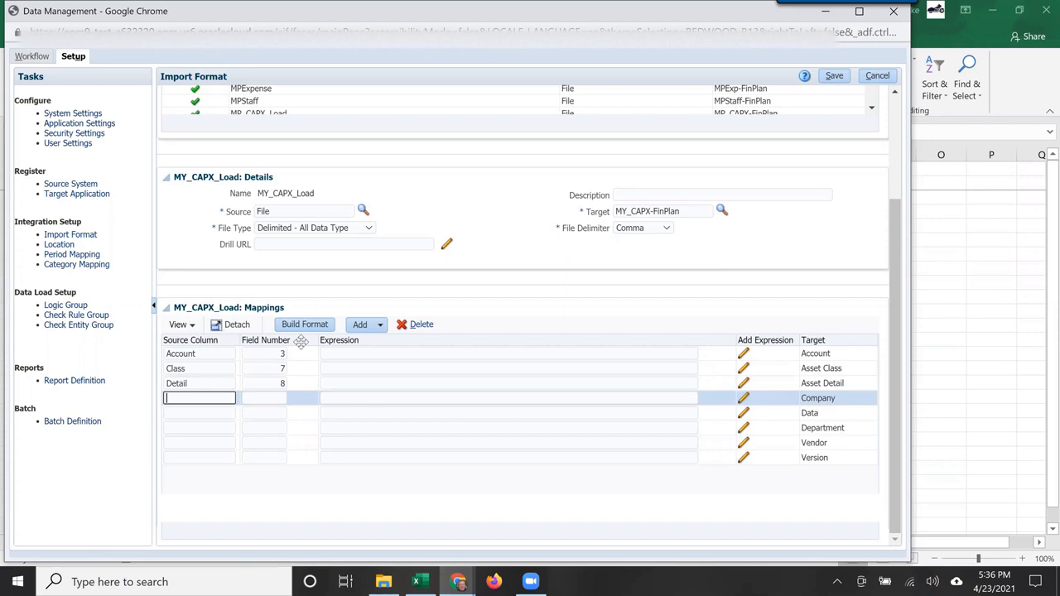
# - Map the Company target to source column Comp with field number 4, as numbered in the workbook
pyautogui.write('Comp')
pyautogui.press('Tab')
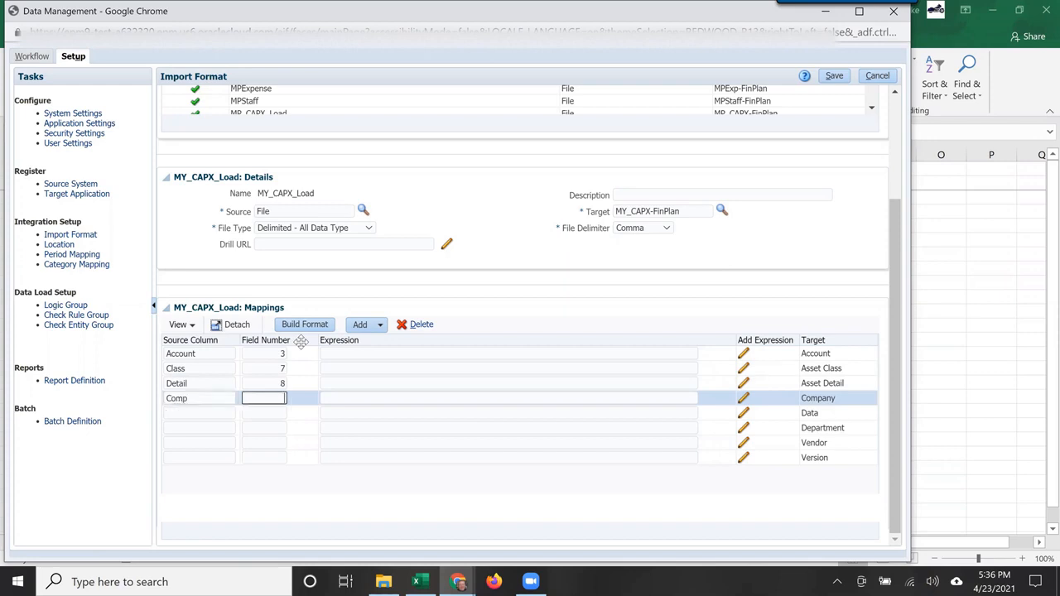
pyautogui.hotkey('alt', 'Tab')
pyautogui.hotkey('alt', 'Tab')
pyautogui.write('4')
pyautogui.press('Tab')
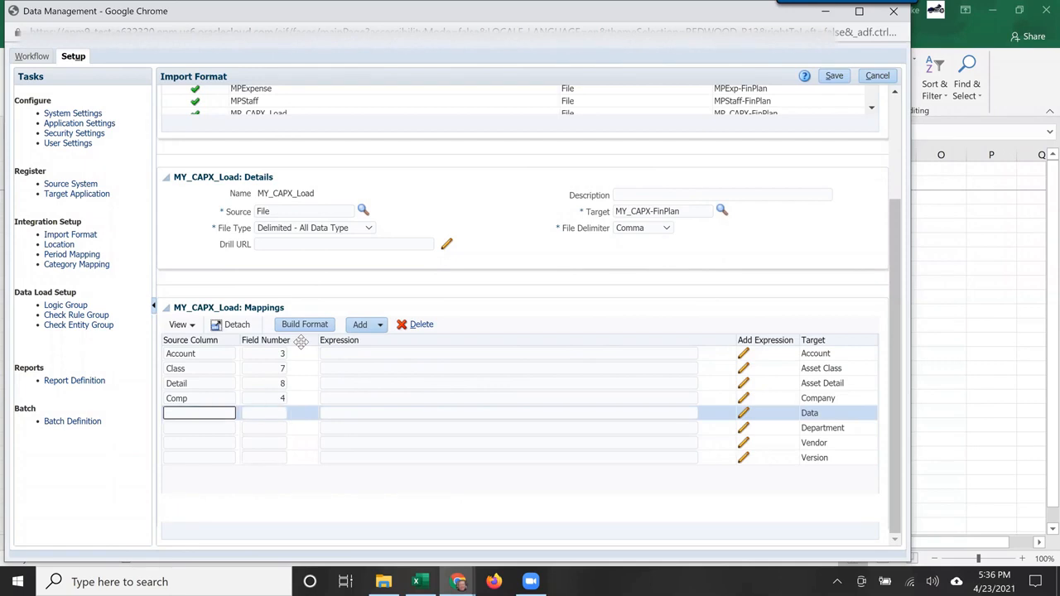
# - Map the Data target to source column Amount with field number 11, as numbered in the workbook
pyautogui.write('Amount')
pyautogui.hotkey('alt', 'Tab')
pyautogui.hotkey('alt', 'Tab')
pyautogui.press('Tab')
pyautogui.press('Tab')
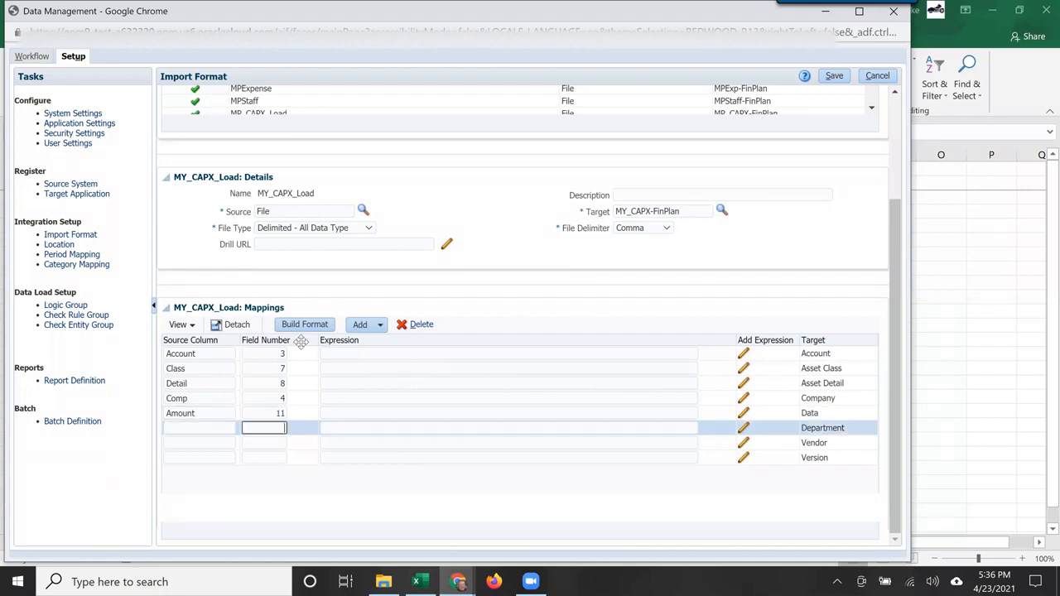
# - Map the Department target to source column Dept with field number 5, as numbered in the workbook
pyautogui.write('Dept')
pyautogui.press('Tab')
pyautogui.hotkey('alt', 'Tab')
pyautogui.hotkey('alt', 'Tab')
pyautogui.write('5')
pyautogui.press('Return')
# - Map the Vendor target to source column Vend with field number 6, as numbered in the workbook
pyautogui.hotkey('shift', 'Tab')
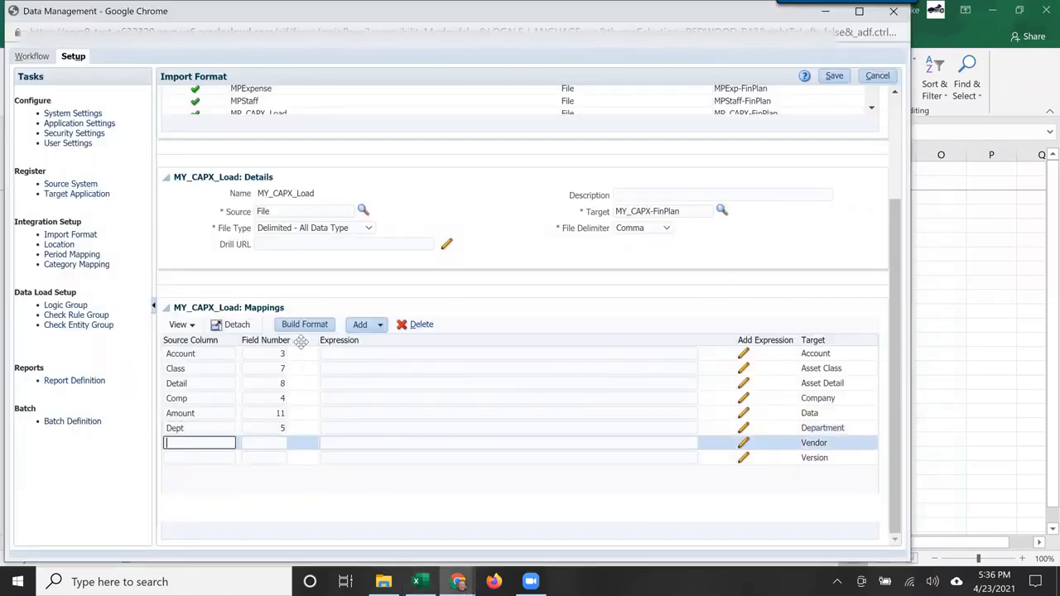
pyautogui.write('Vend')
pyautogui.press('Tab')
pyautogui.hotkey('alt', 'Tab')
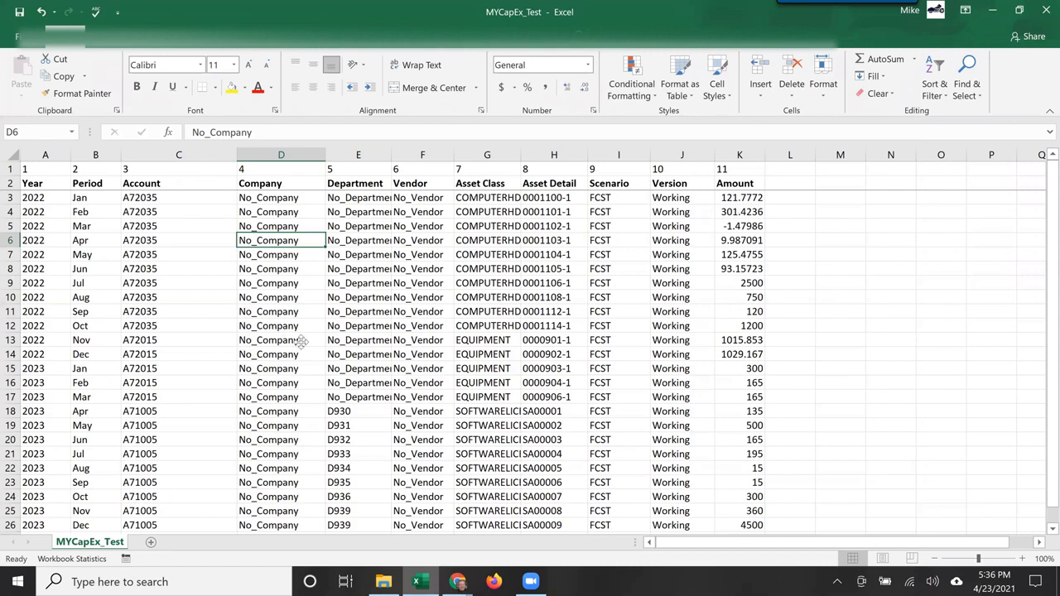
pyautogui.hotkey('alt', 'Tab')
pyautogui.write('6')
pyautogui.press('Return')
# - Map the Version target to source column Version with field number 10, as numbered in the workbook, and save the import format
pyautogui.hotkey('shift', 'Tab')
pyautogui.write('Versio')
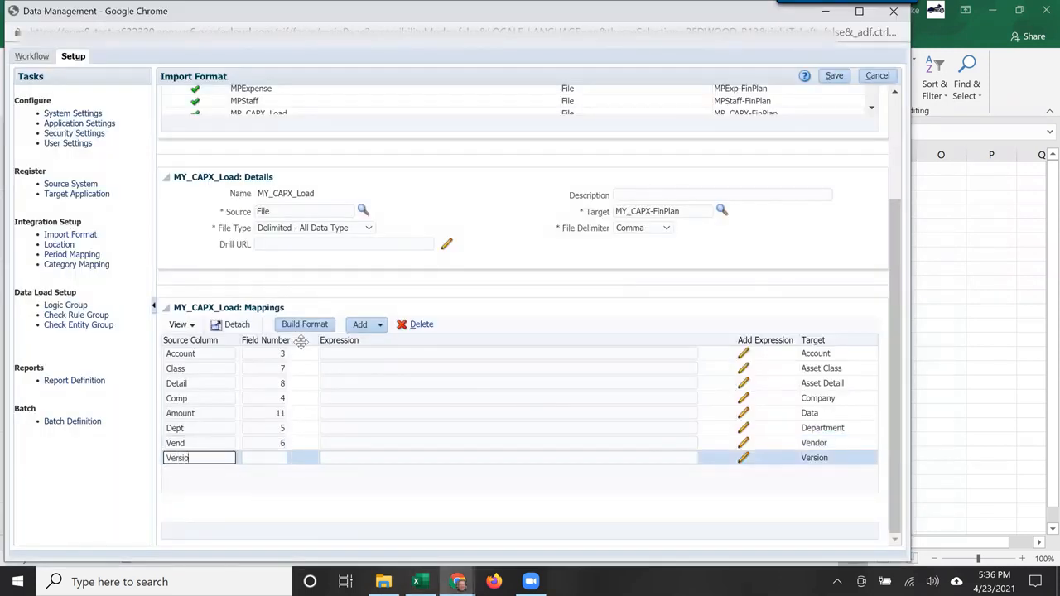
pyautogui.press('Tab')
pyautogui.hotkey('alt', 'Tab')
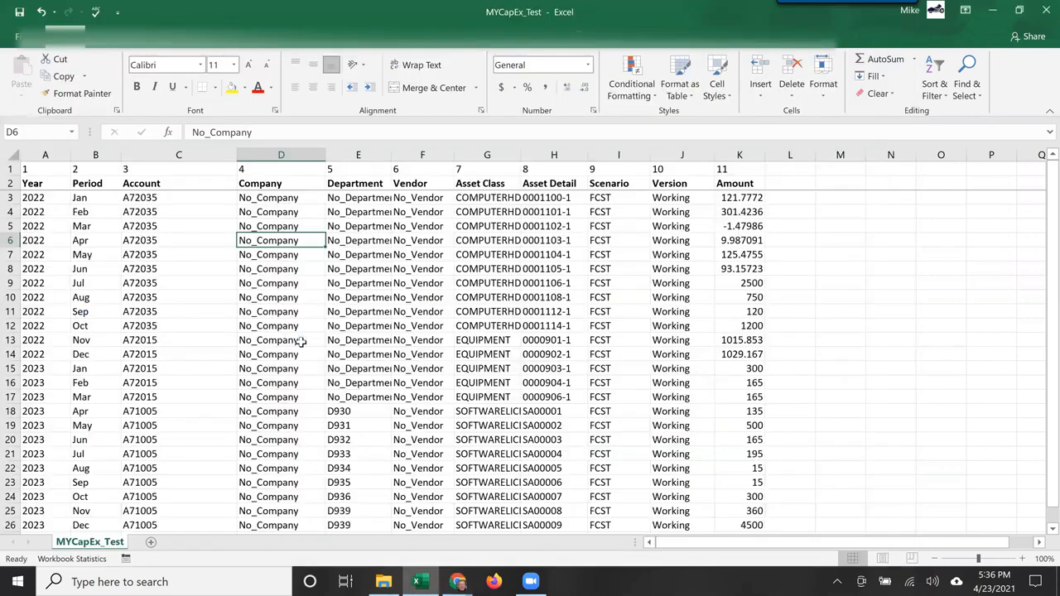
pyautogui.hotkey('alt', 'Tab')
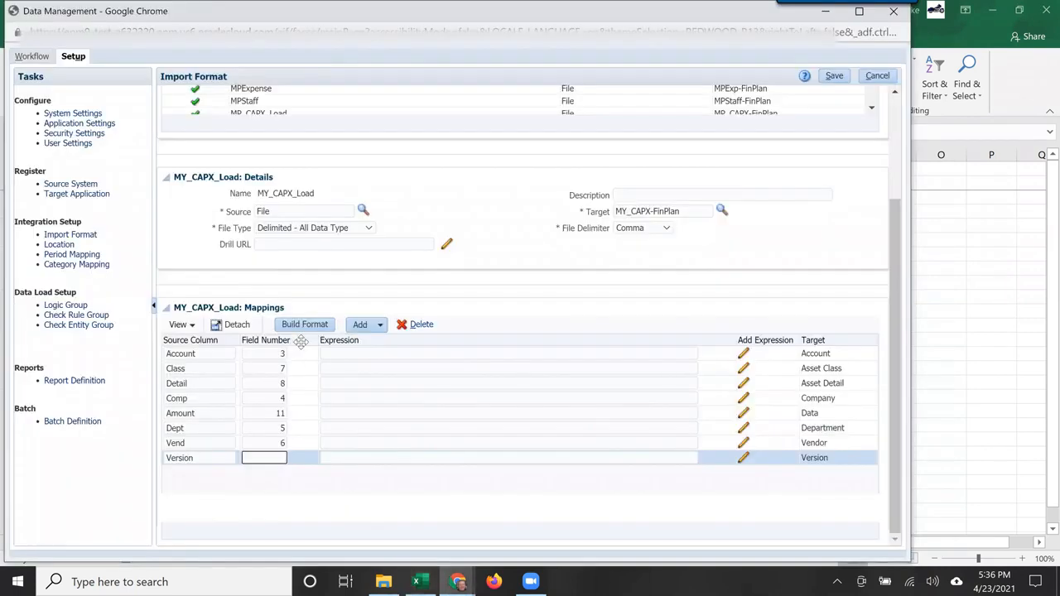
pyautogui.press('Tab')
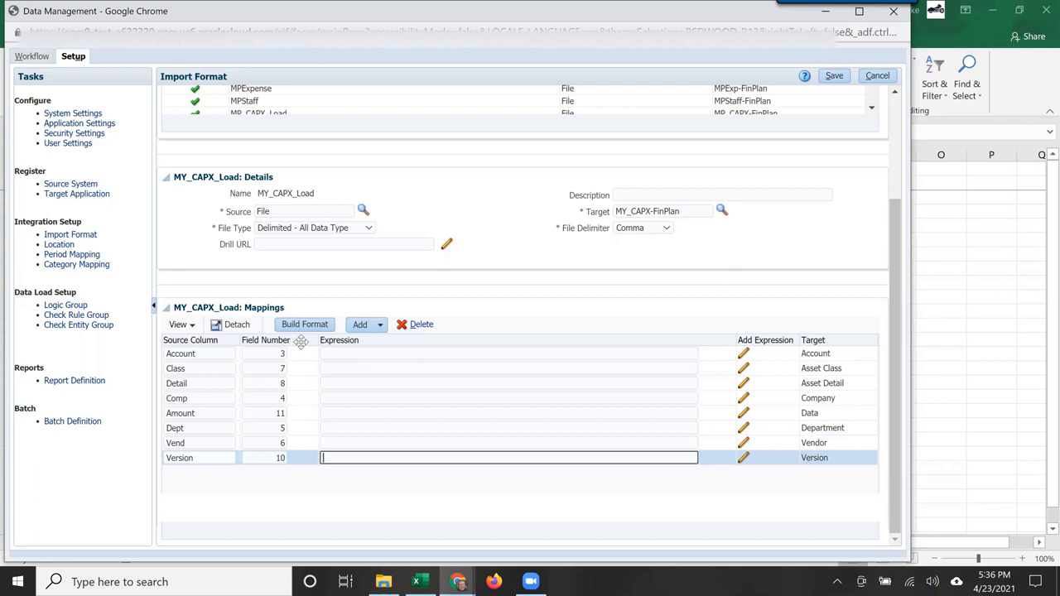
pyautogui.click(829, 76)
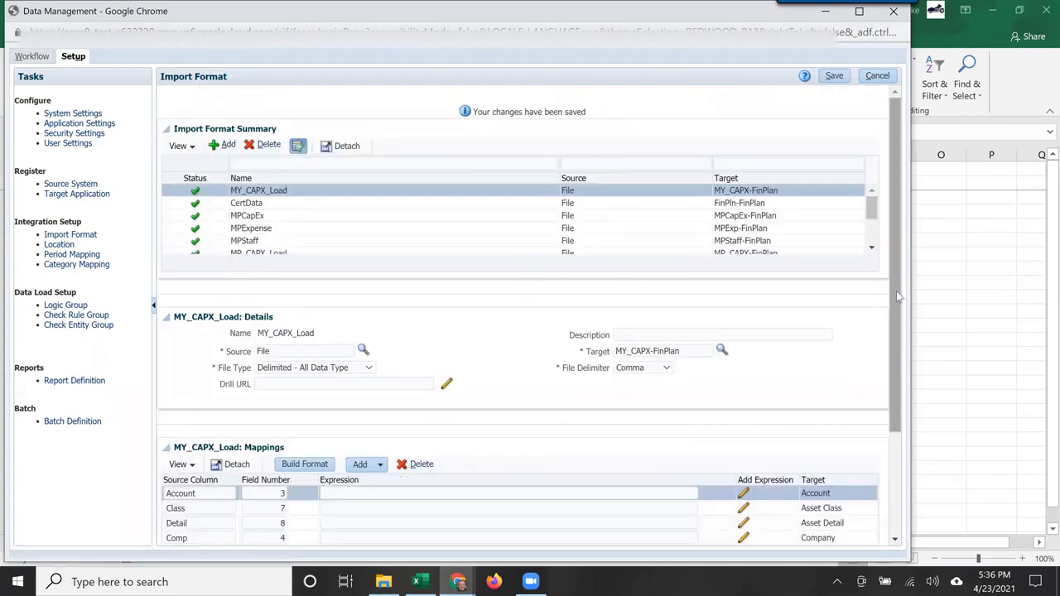
# - Add a source period row for Year to the mappings with source column ScYear and field number 1
pyautogui.moveTo(896, 290); pyautogui.dragTo(895, 436)
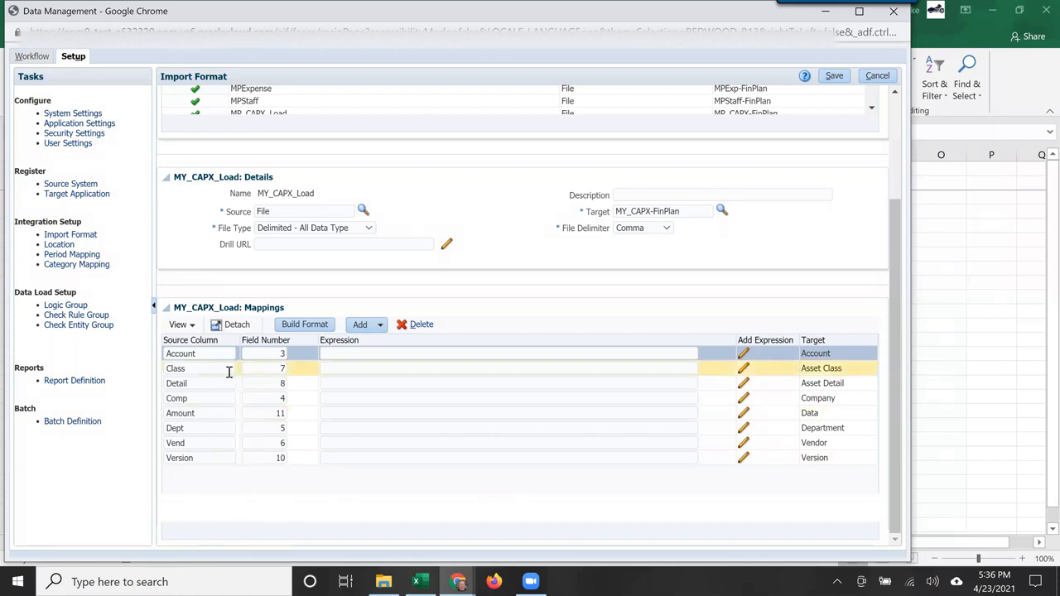
pyautogui.click(377, 325)
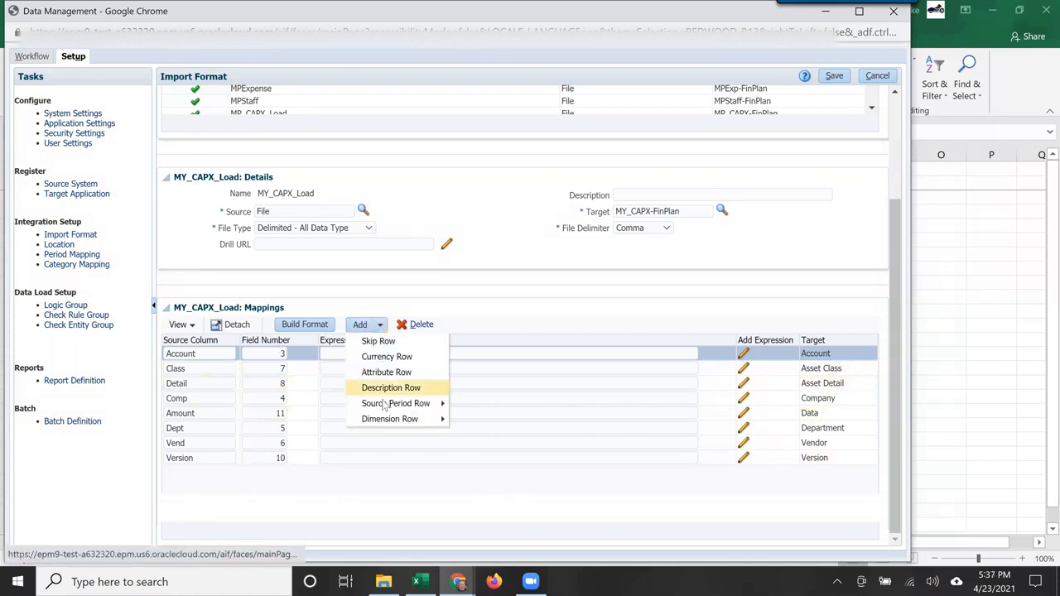
pyautogui.moveTo(386, 404)
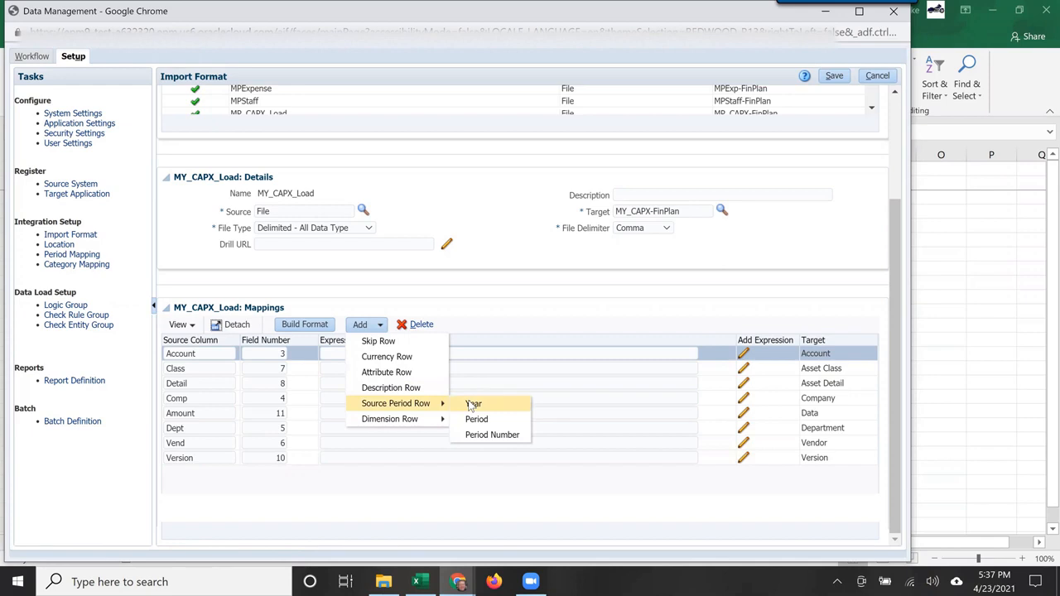
pyautogui.click(502, 405)
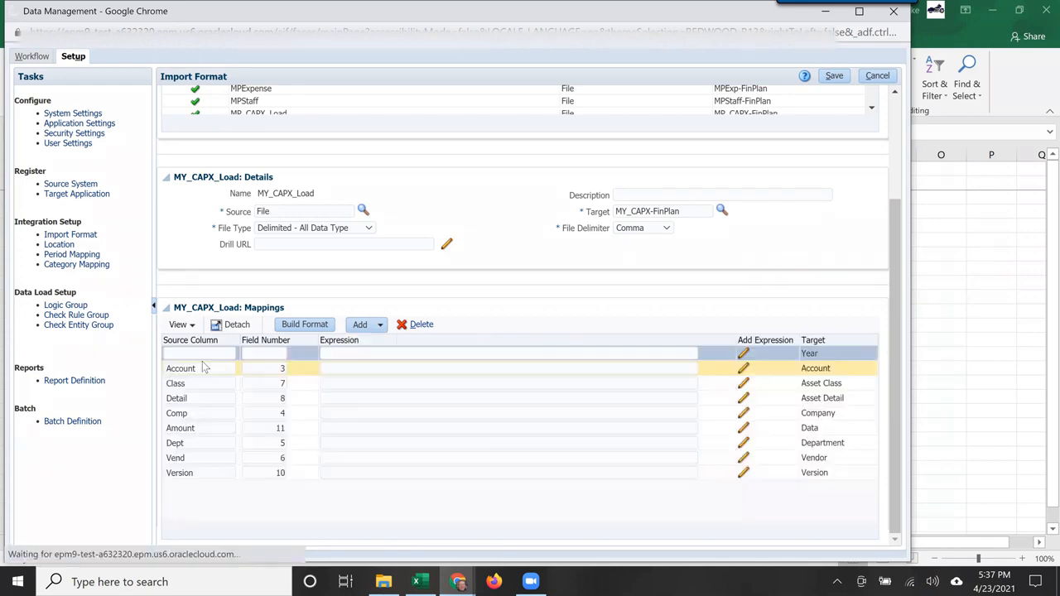
pyautogui.click(204, 355)
pyautogui.write('ScYear')
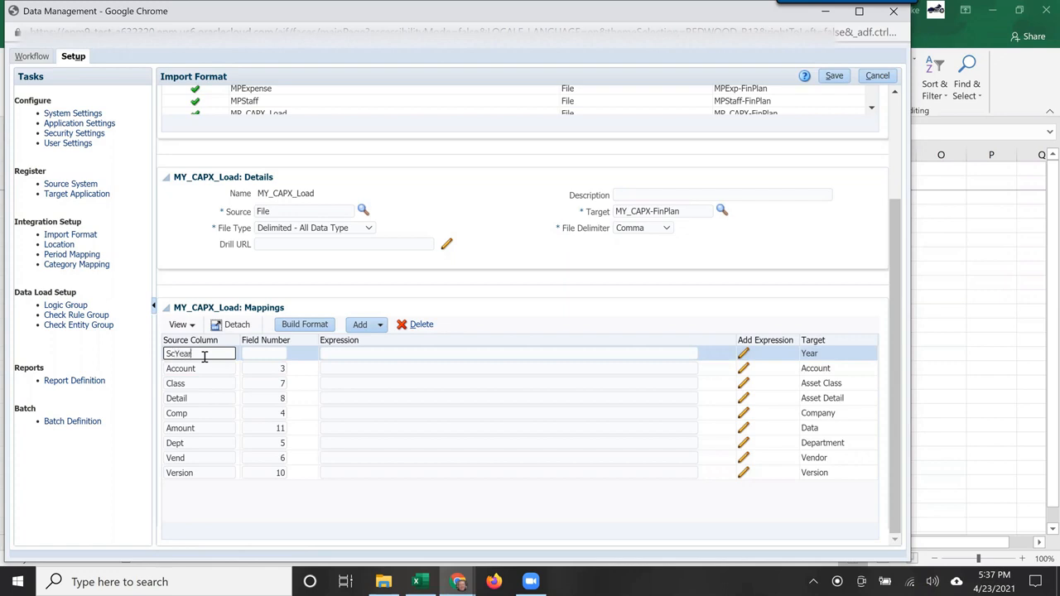
pyautogui.press('Tab')
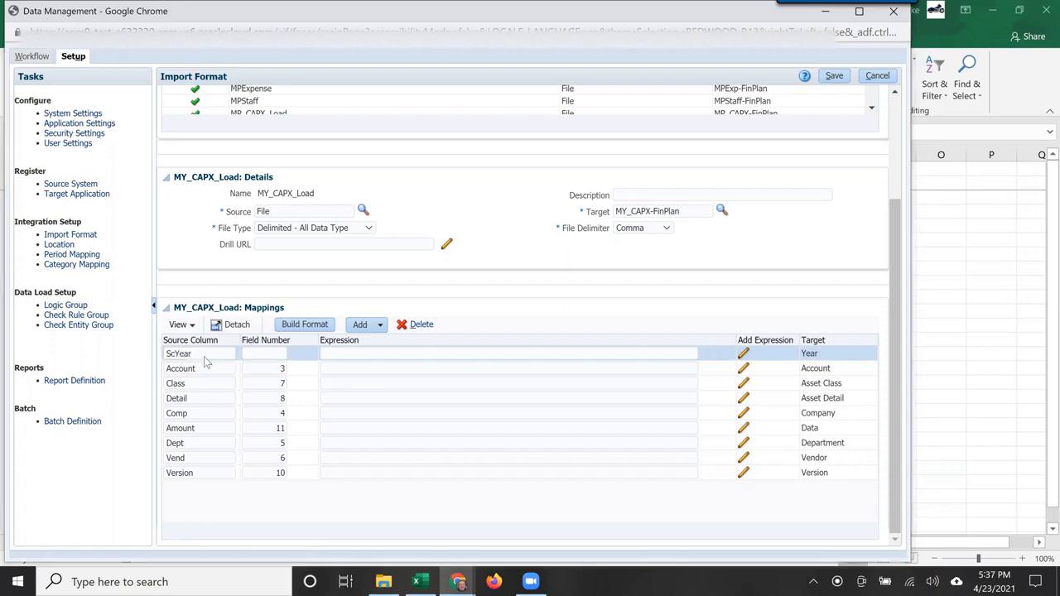
pyautogui.hotkey('alt', 'Tab')
pyautogui.hotkey('alt', 'Tab')
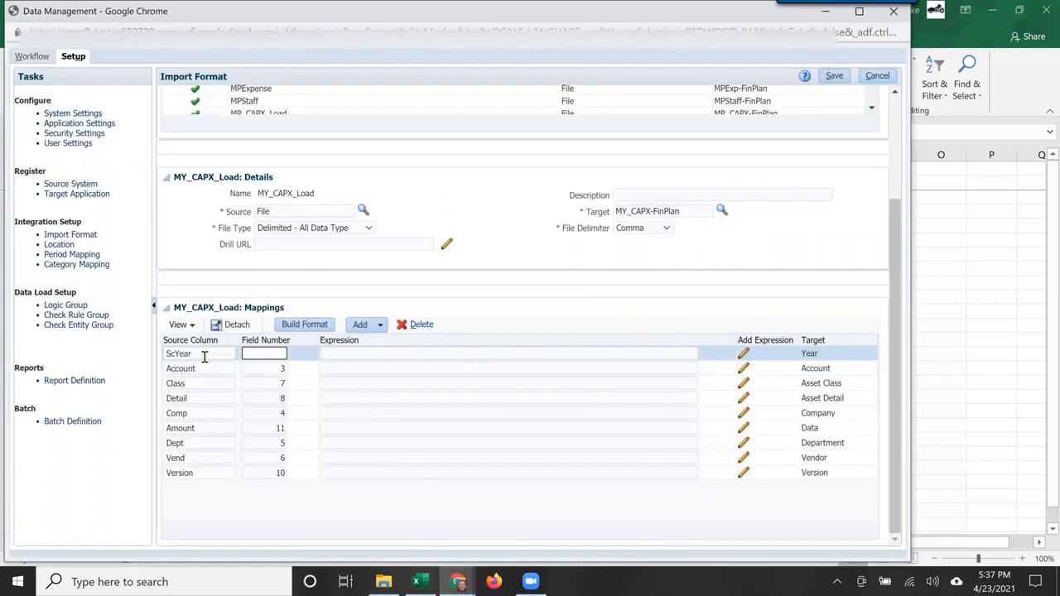
pyautogui.write('1')
pyautogui.press('Tab')
# - Add a source period row for Period with source column SCPeriod and field number 2, and save the import format
pyautogui.click(365, 326)
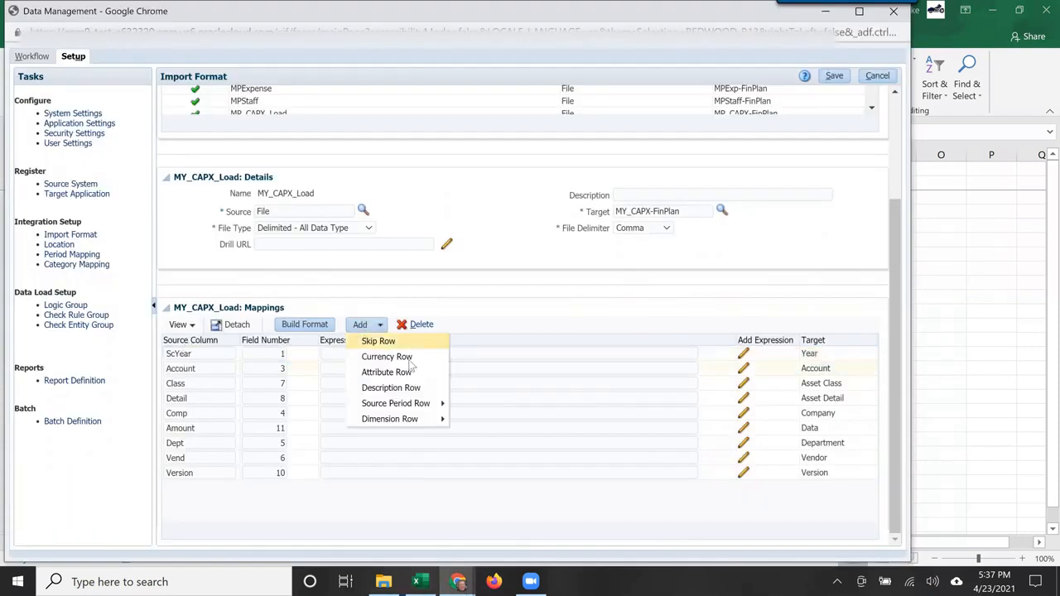
pyautogui.moveTo(430, 412)
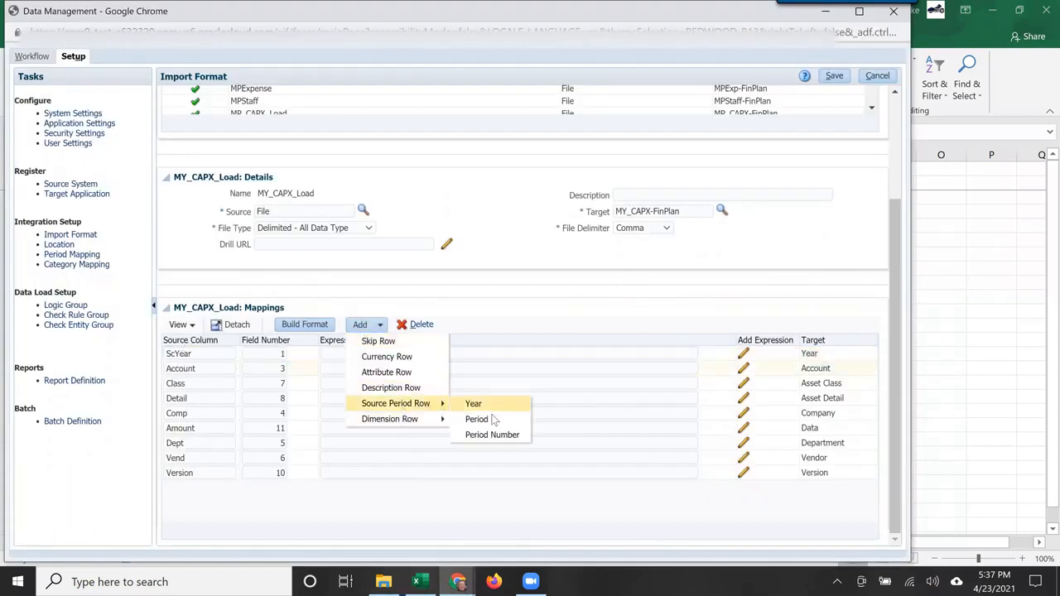
pyautogui.click(468, 418)
pyautogui.click(198, 354)
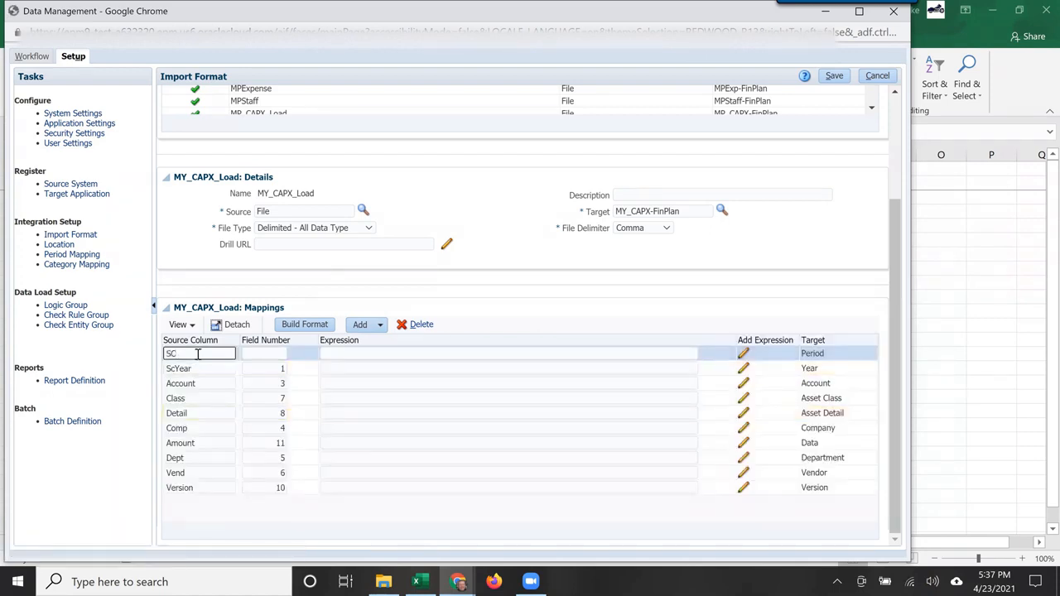
pyautogui.write('SCPeriod')
pyautogui.press('Tab')
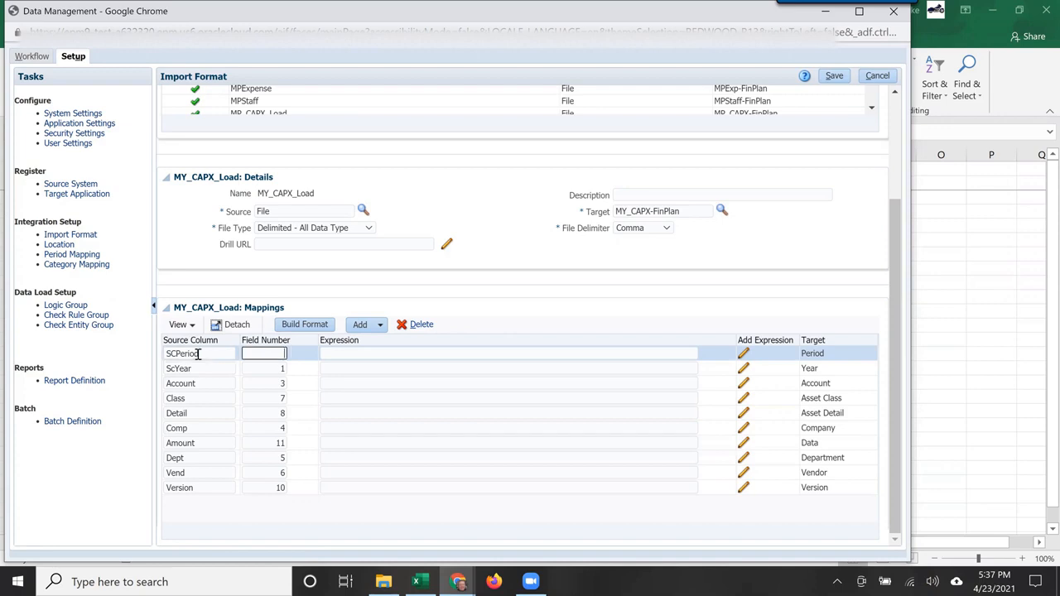
pyautogui.hotkey('alt', 'Tab')
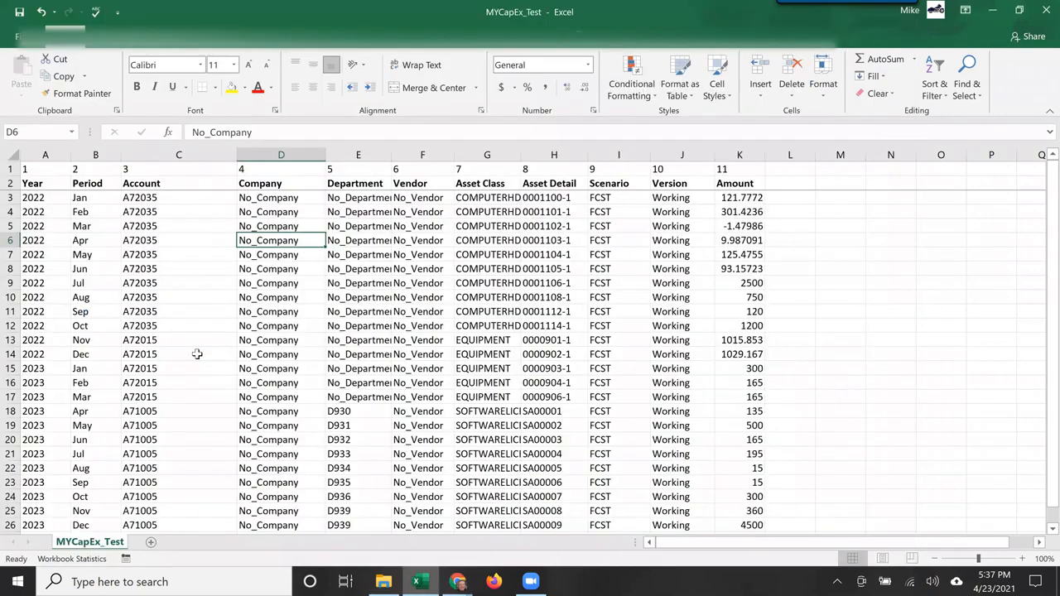
pyautogui.hotkey('alt', 'Tab')
pyautogui.write('2')
pyautogui.press('Tab')
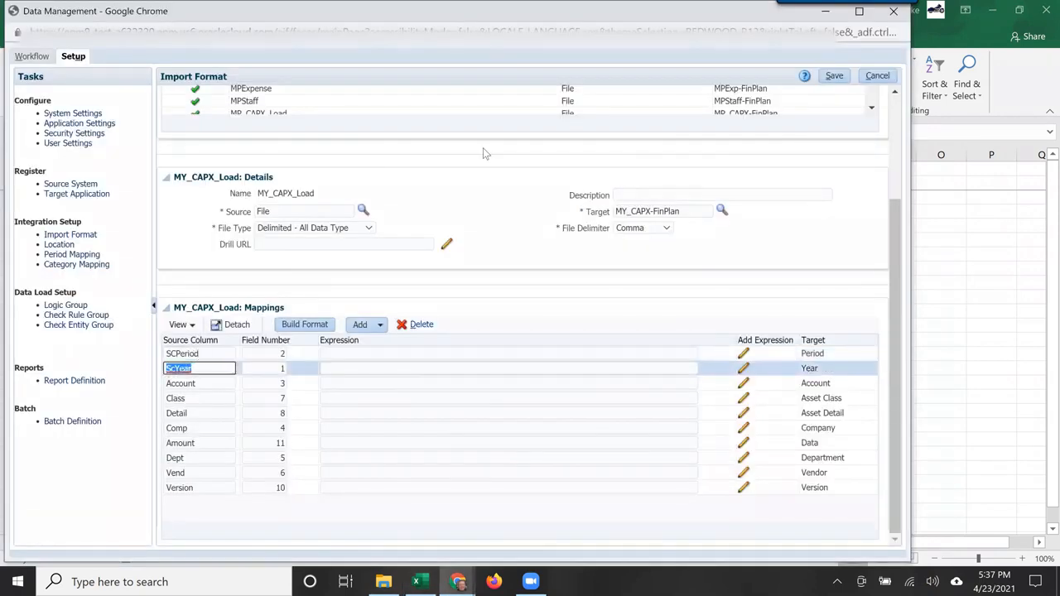
pyautogui.click(833, 75)
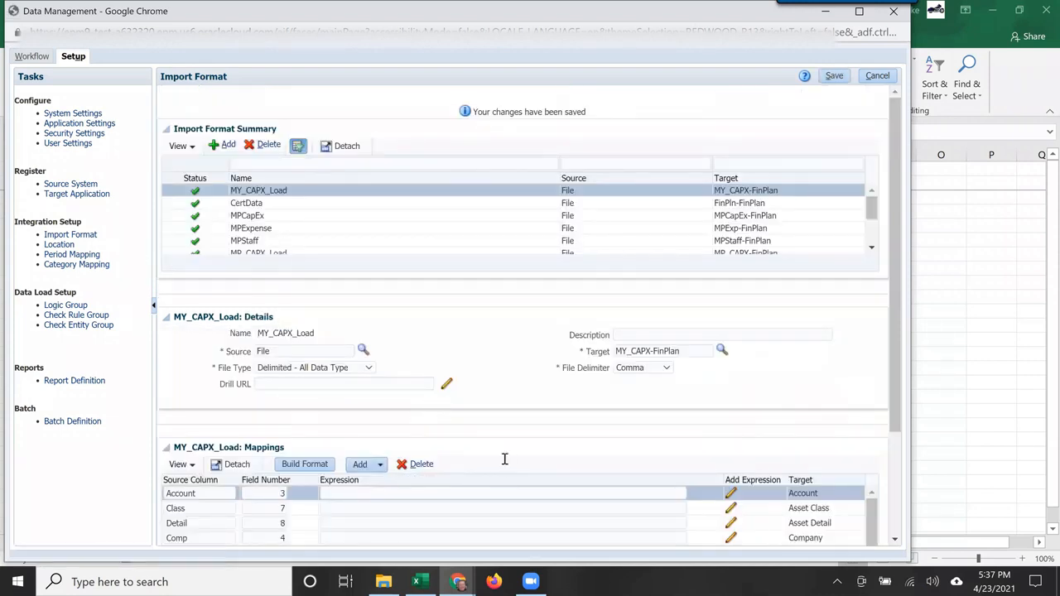
pyautogui.scroll(-3, 504, 459)
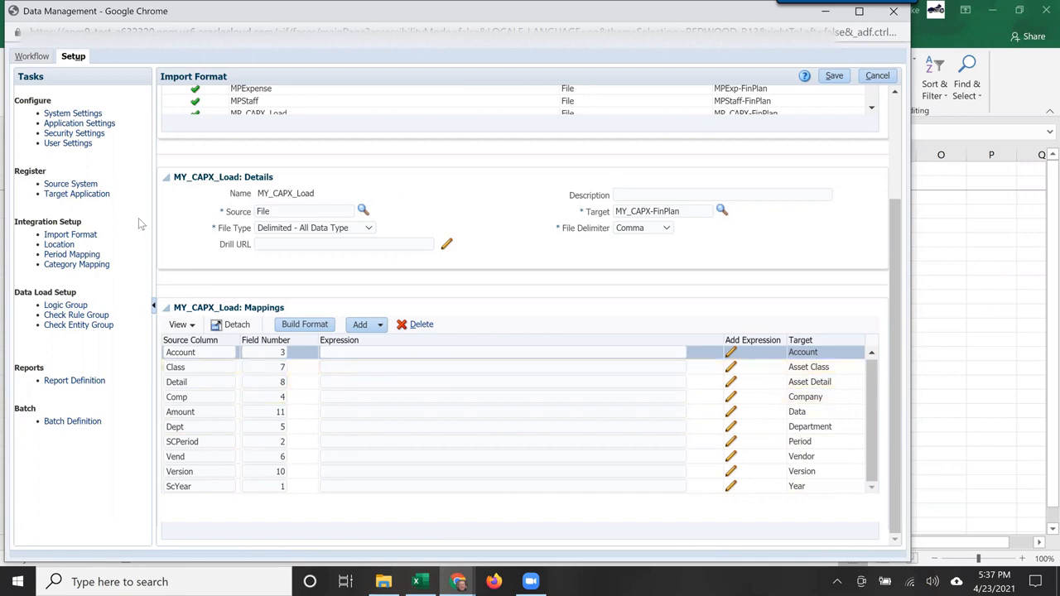
# - Add a location named MY_CAPX_Load that uses the MY_CAPX_Load import format
pyautogui.click(58, 246)
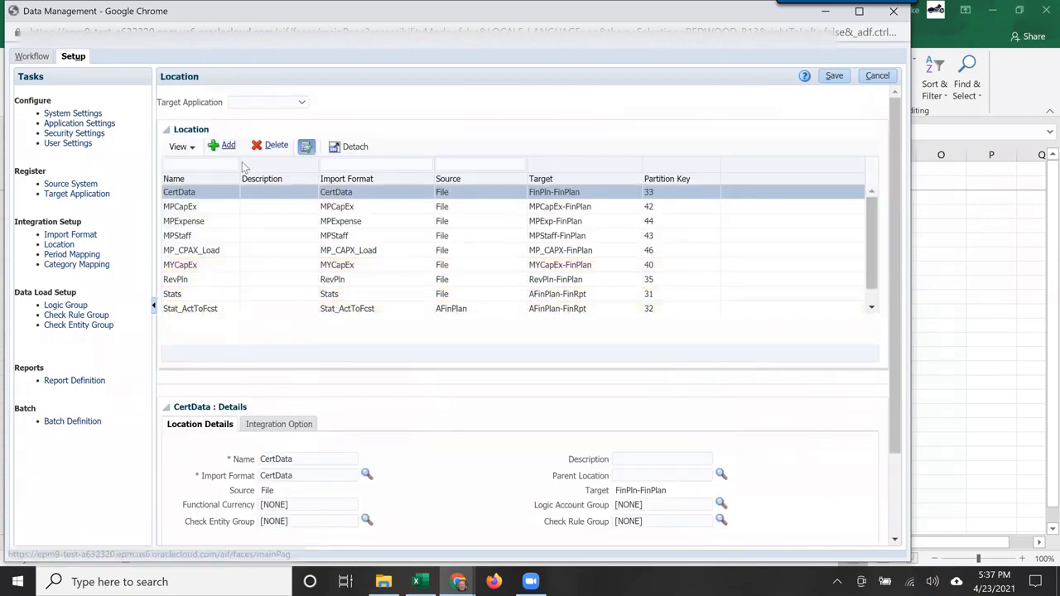
pyautogui.click(221, 146)
pyautogui.click(291, 458)
pyautogui.write('MY_CAPX')
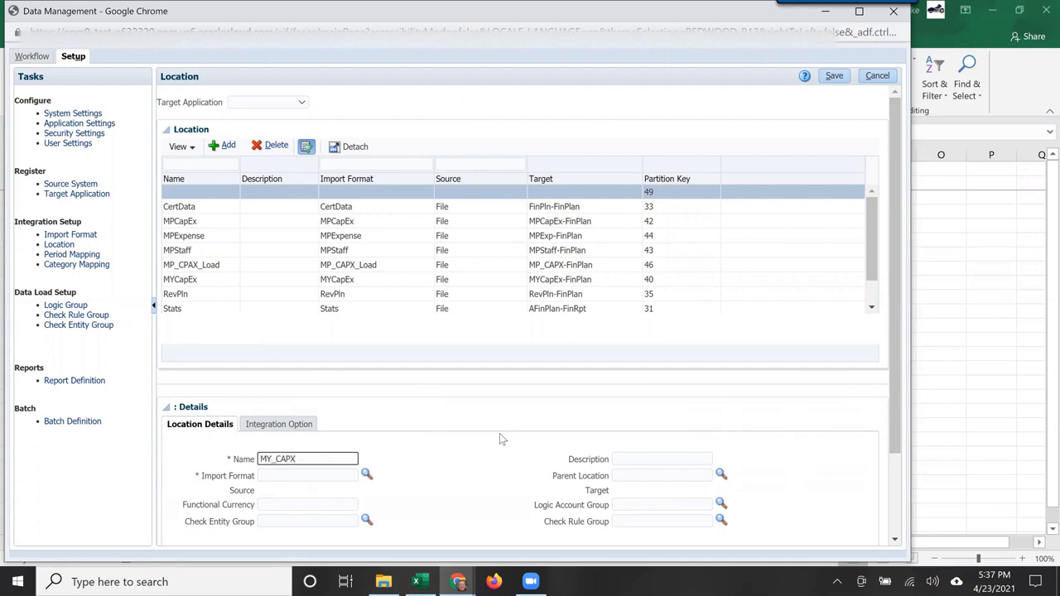
pyautogui.write('_Load')
pyautogui.click(366, 475)
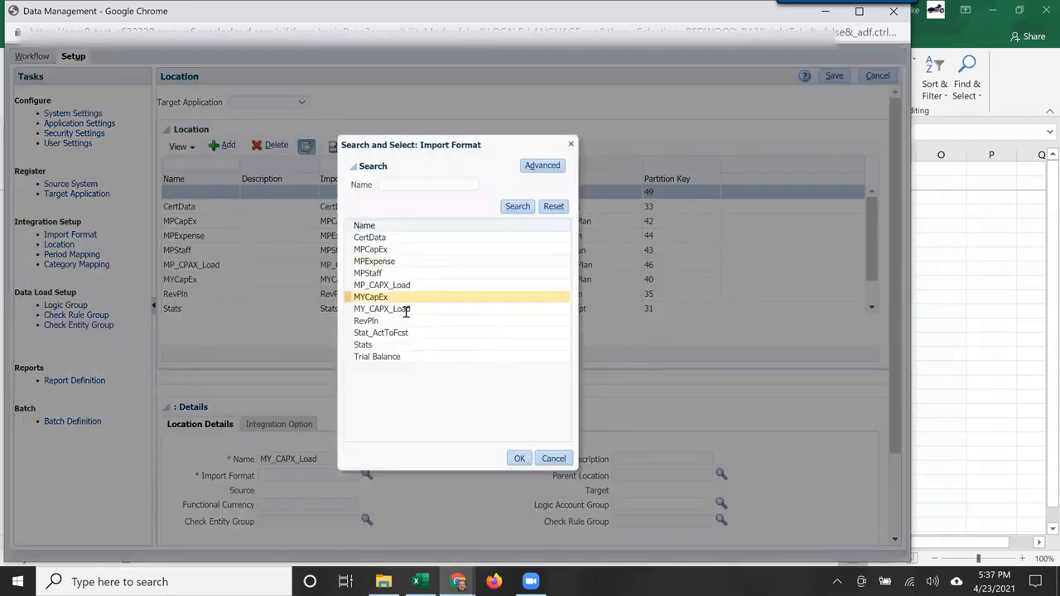
pyautogui.doubleClick(406, 308)
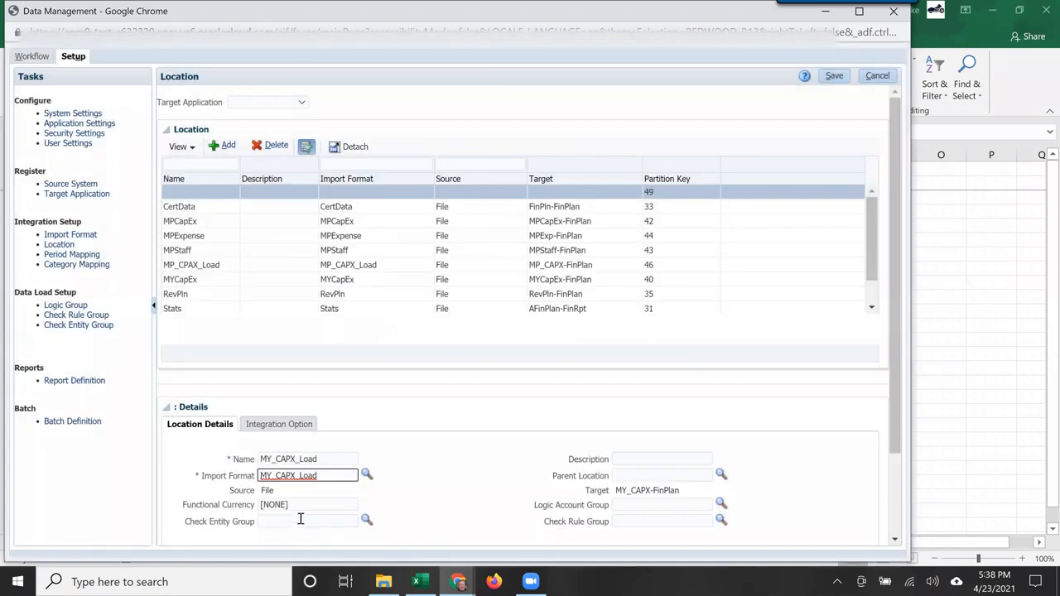
# - Set the new location's check entity group and logic account group to [NONE] and save the location
pyautogui.click(255, 504)
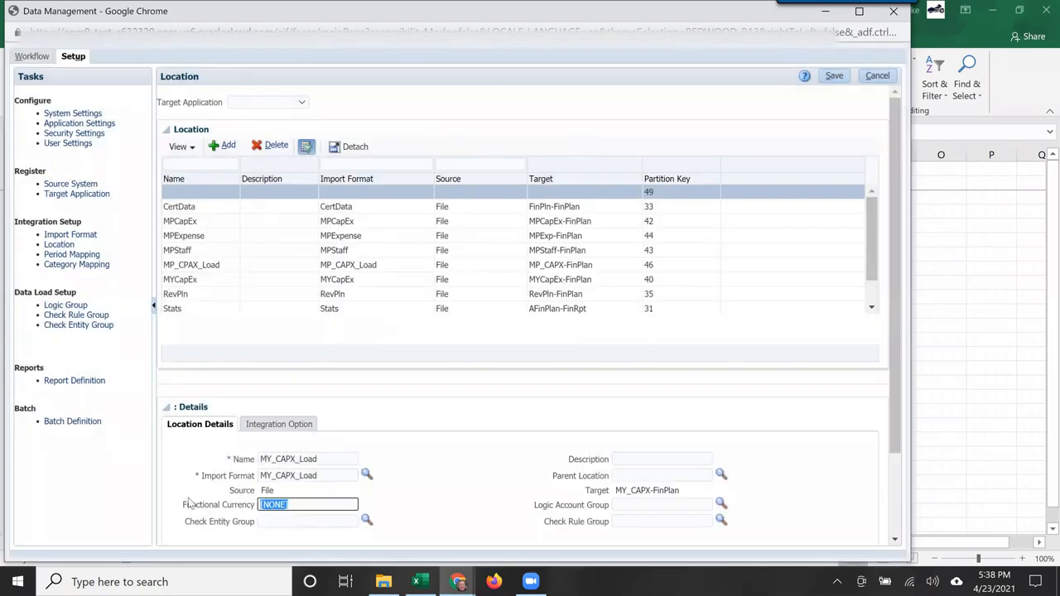
pyautogui.click(291, 522)
pyautogui.click(672, 502)
pyautogui.click(654, 515)
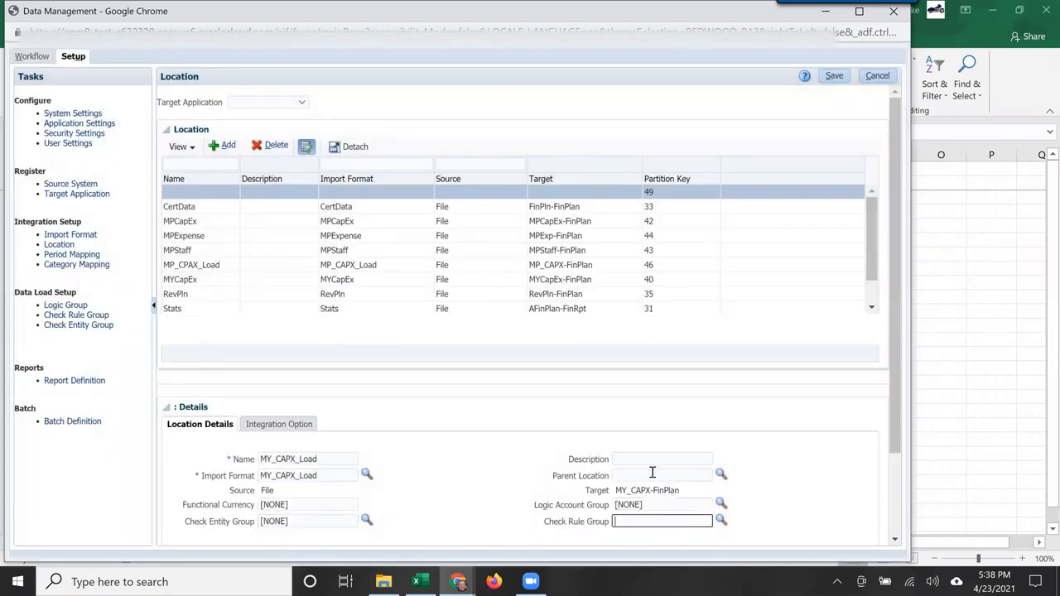
pyautogui.click(833, 76)
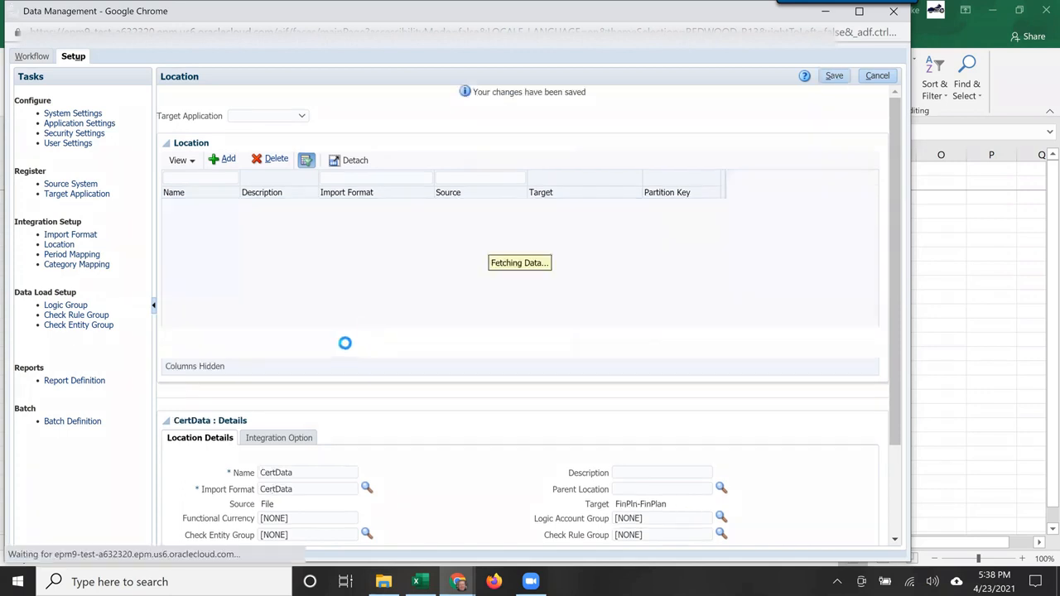
# - Open the source period mapping for the File source system, review its periods and save it
pyautogui.click(66, 255)
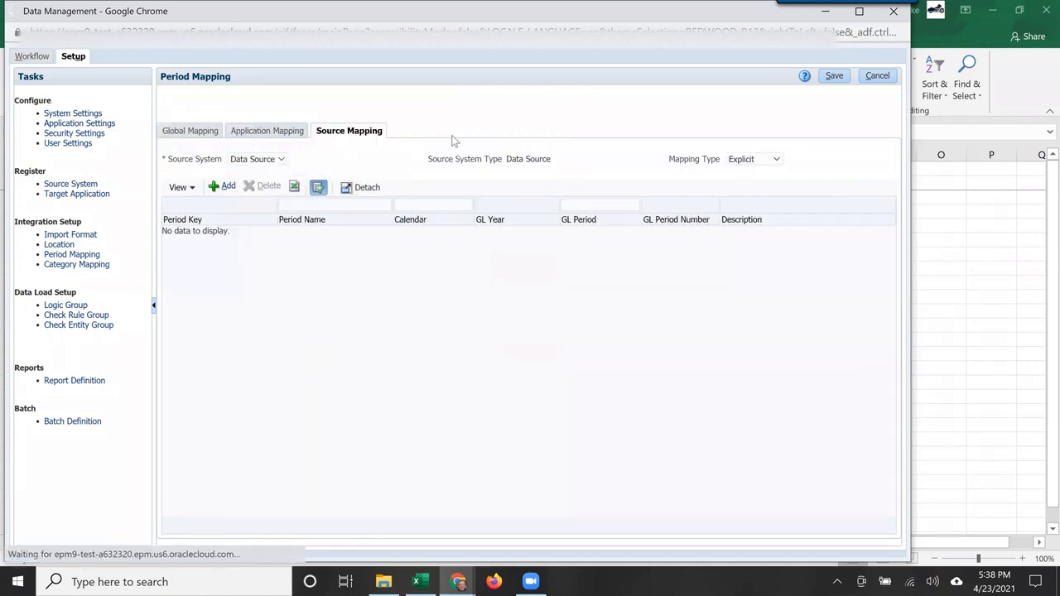
pyautogui.click(274, 159)
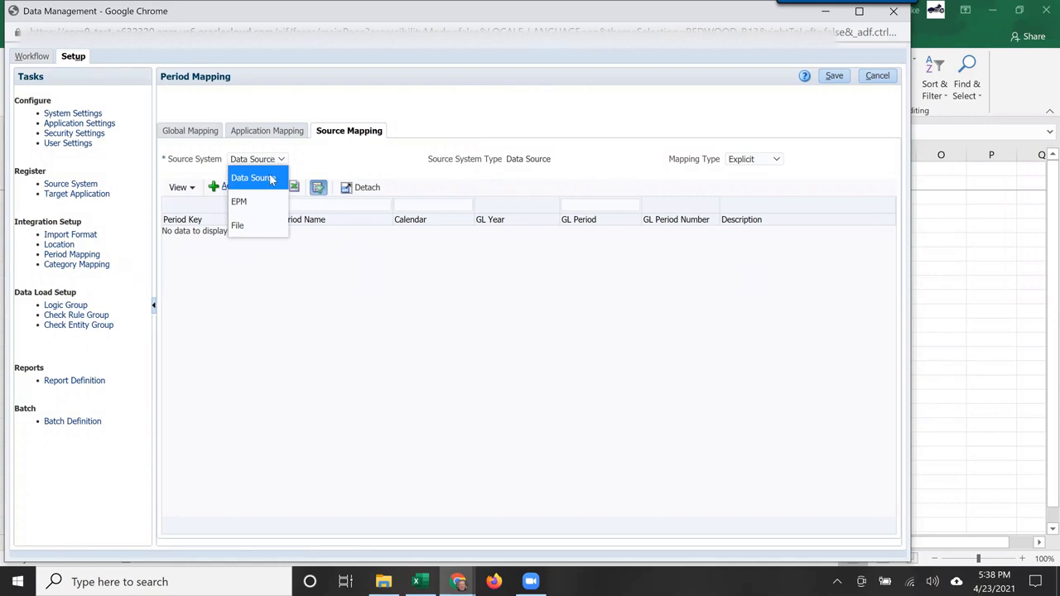
pyautogui.click(240, 225)
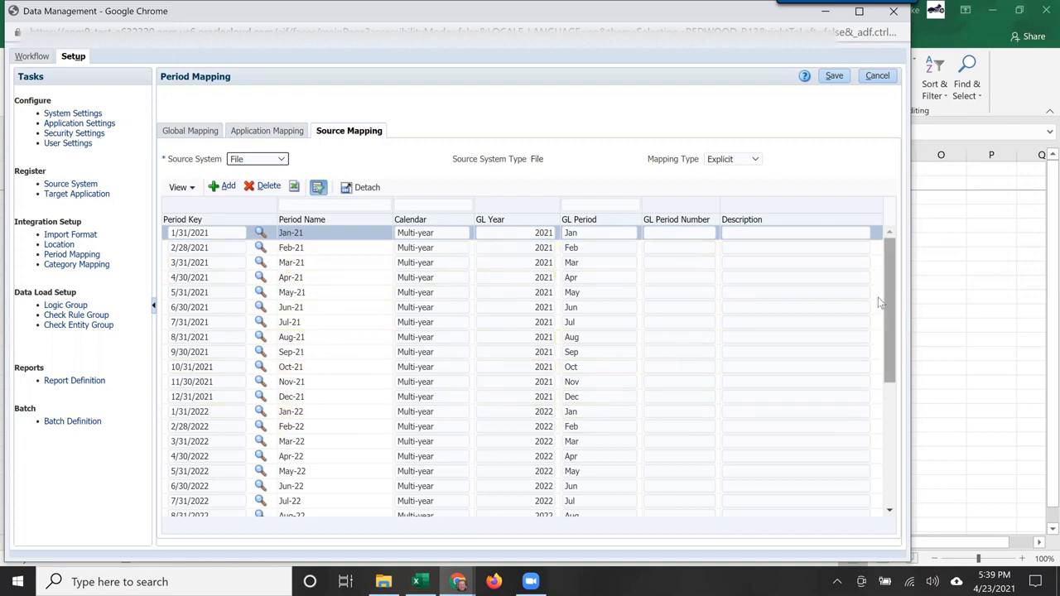
pyautogui.click(887, 383)
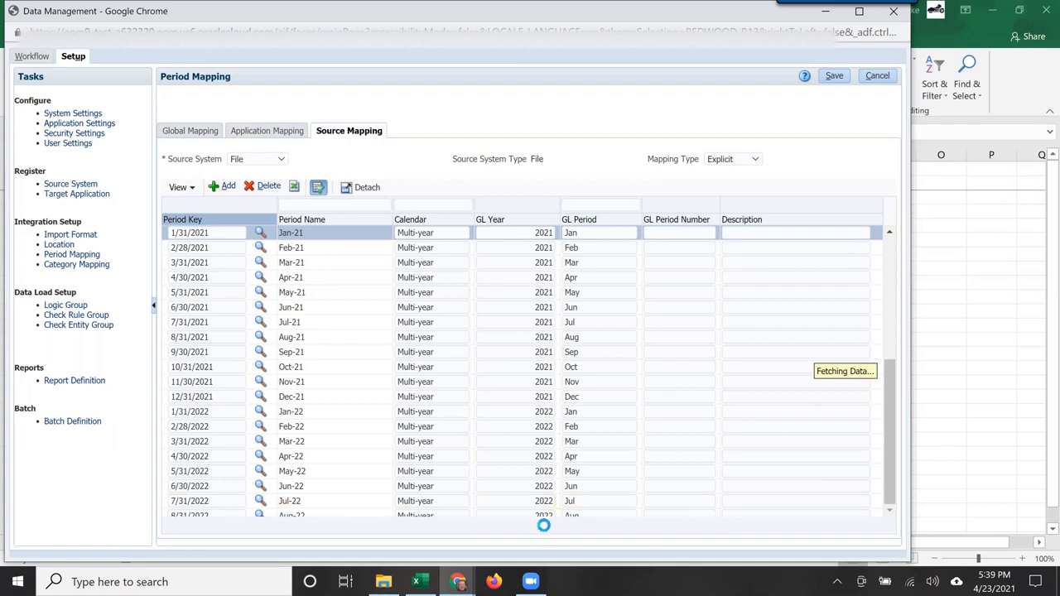
pyautogui.click(834, 75)
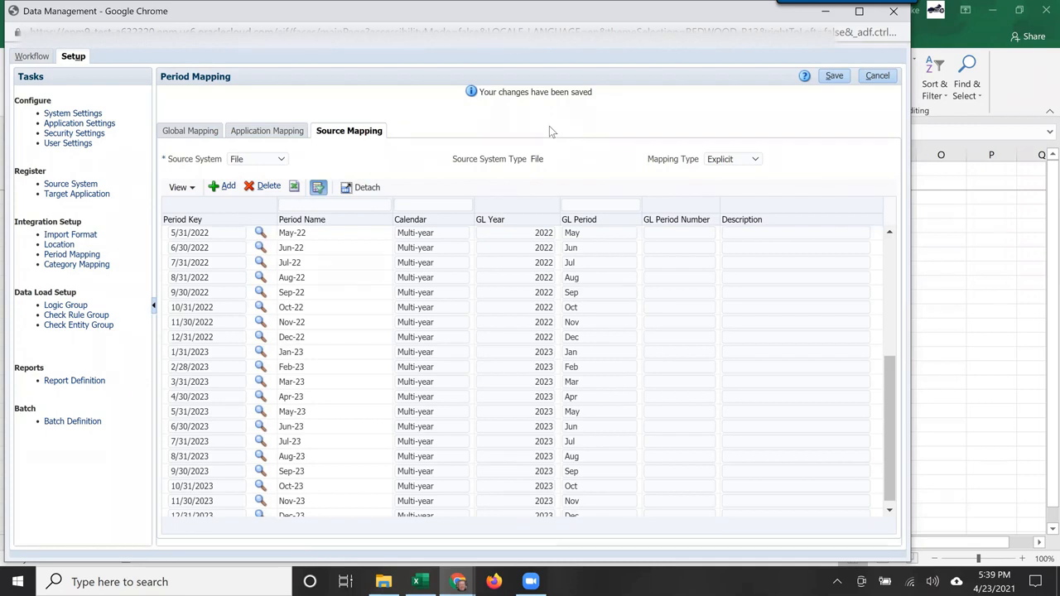
# - Review the global category mappings and open the data load rules in the workflow
pyautogui.click(75, 266)
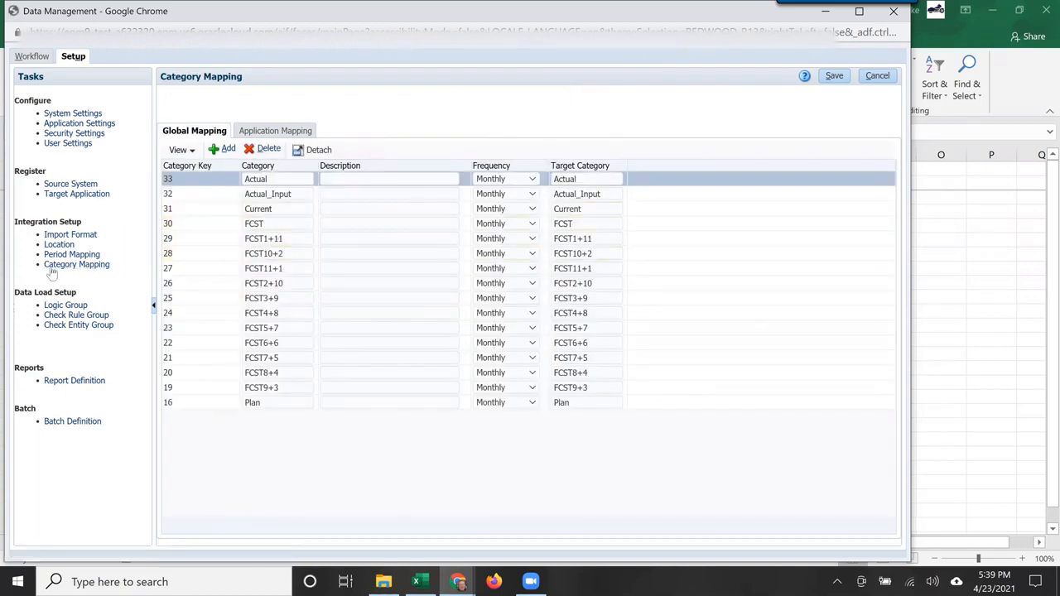
pyautogui.click(37, 57)
pyautogui.click(68, 124)
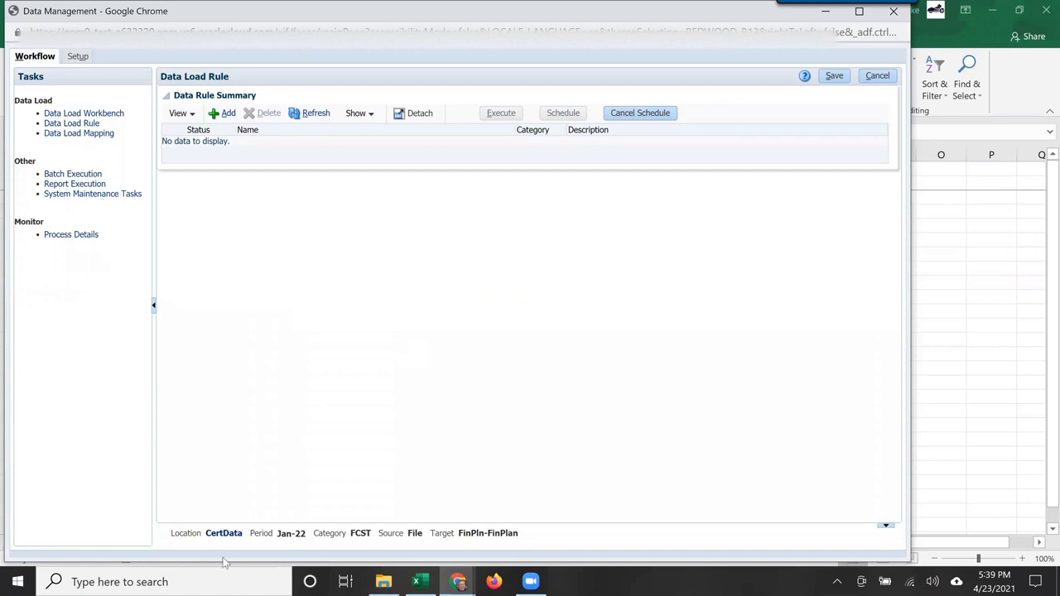
# - Change the point of view location to MY_CAPX_Load for the data load rules
pyautogui.click(224, 534)
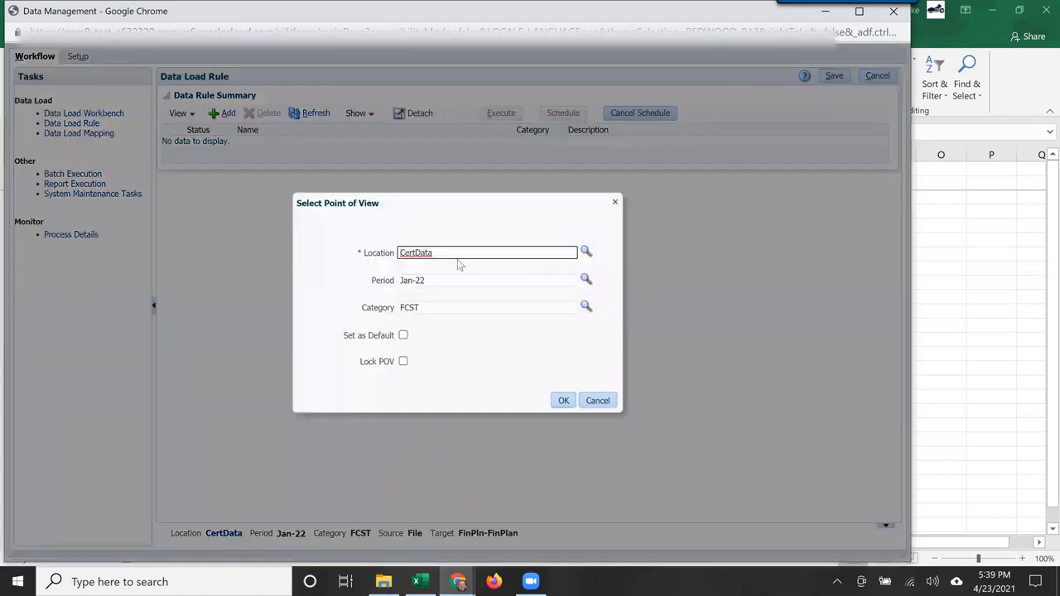
pyautogui.doubleClick(425, 252)
pyautogui.press('BackSpace')
pyautogui.click(585, 251)
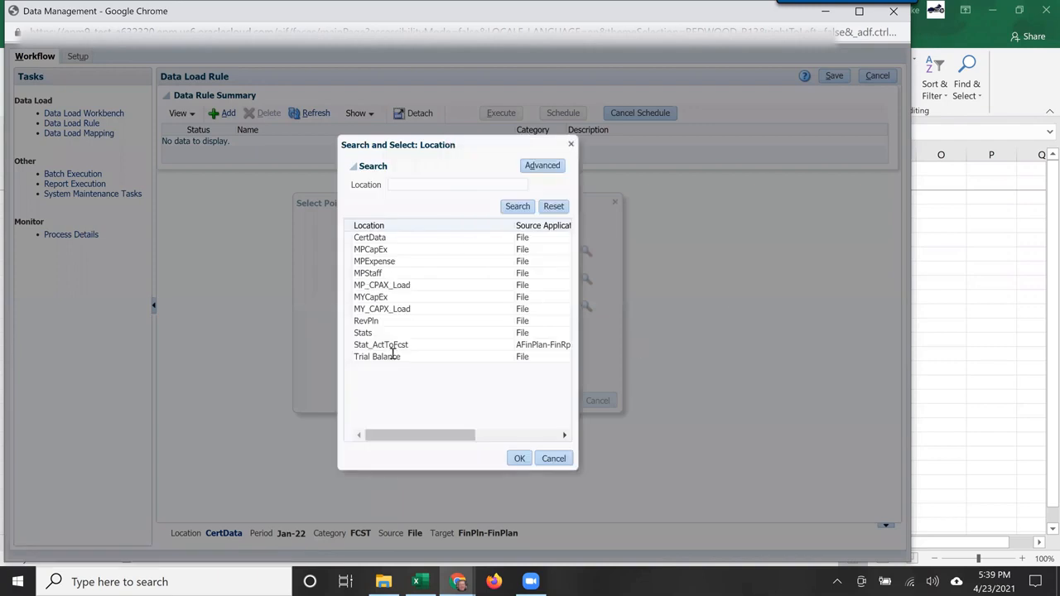
pyautogui.click(382, 311)
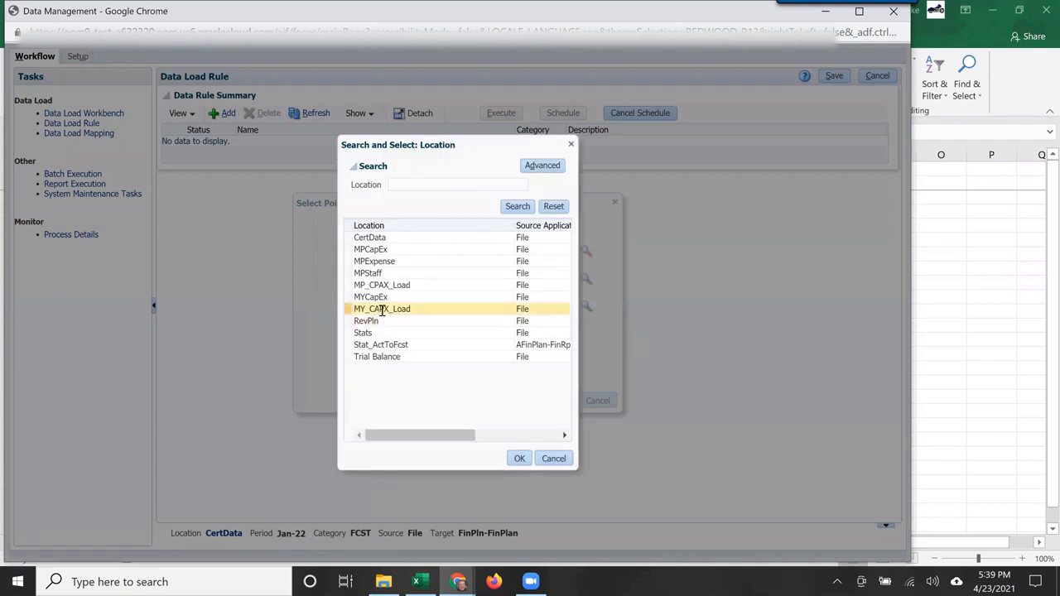
pyautogui.click(519, 458)
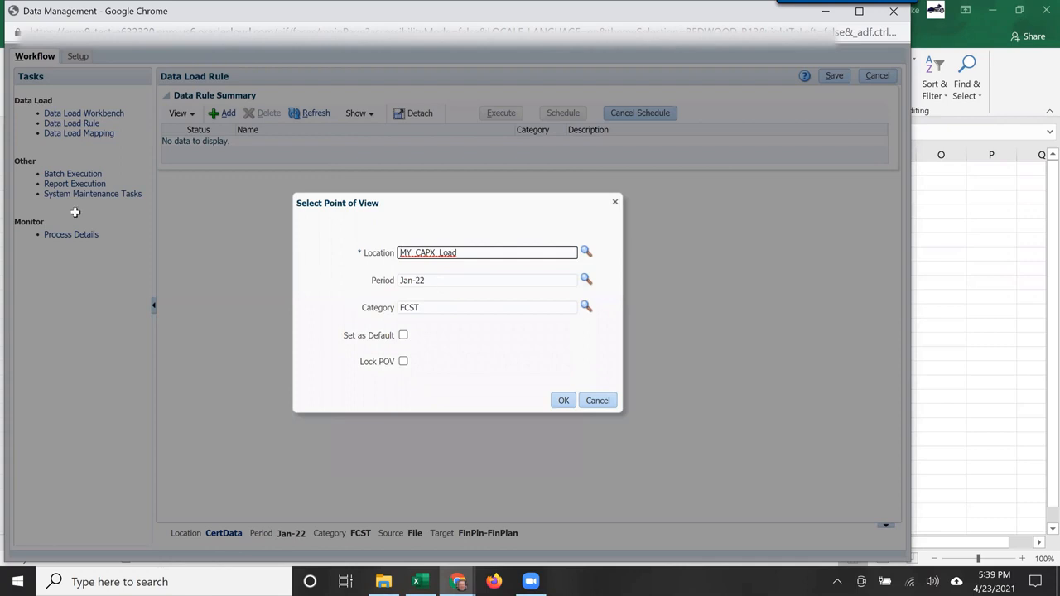
pyautogui.click(401, 339)
pyautogui.click(403, 335)
pyautogui.click(562, 400)
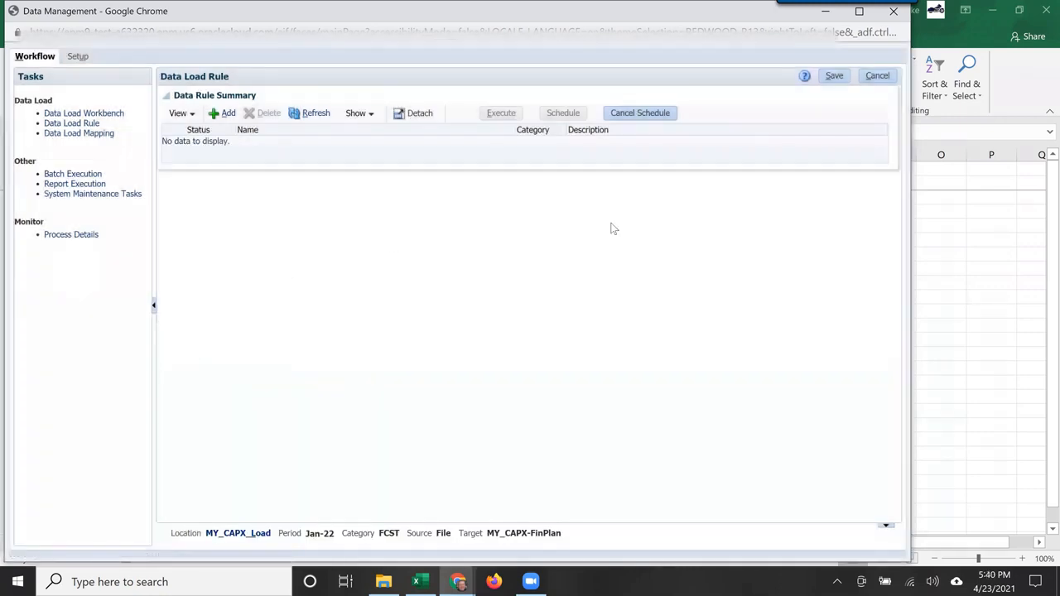
# - Add a data load rule named MY_CAPX_Load
pyautogui.click(226, 115)
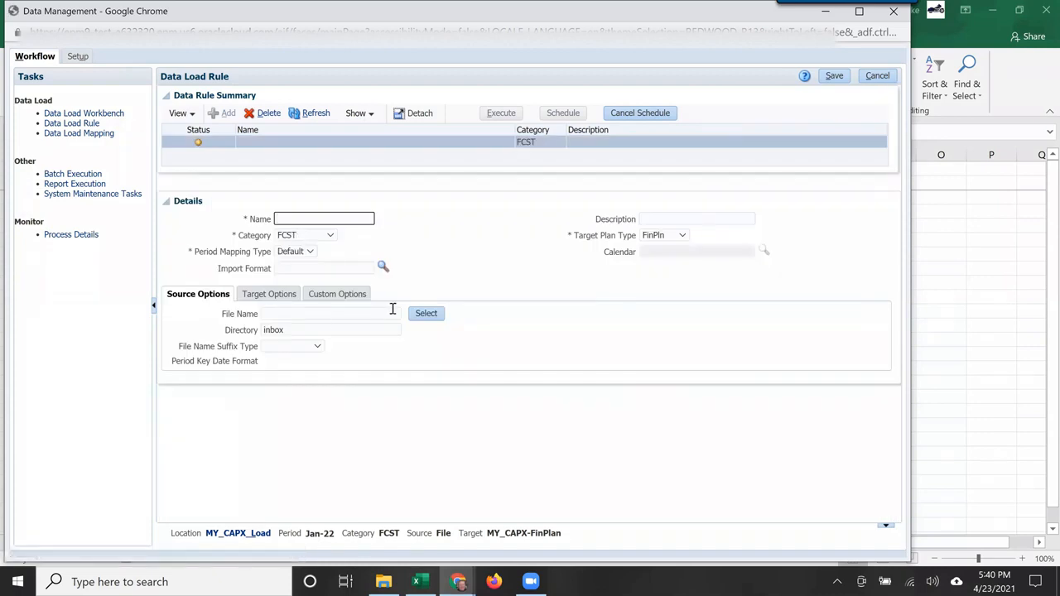
pyautogui.click(304, 220)
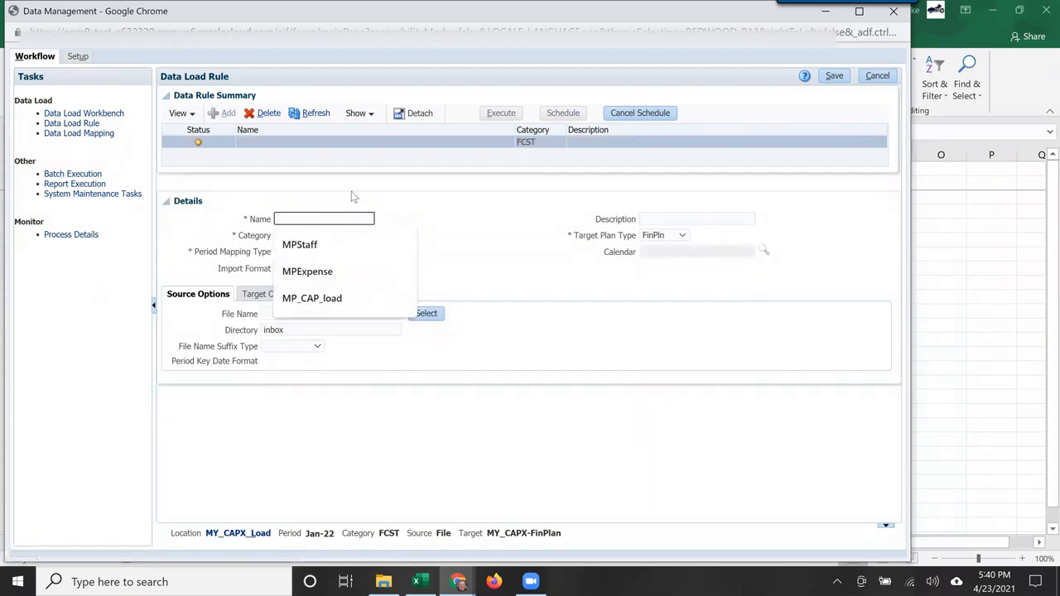
pyautogui.write('MY_CAPX_Load')
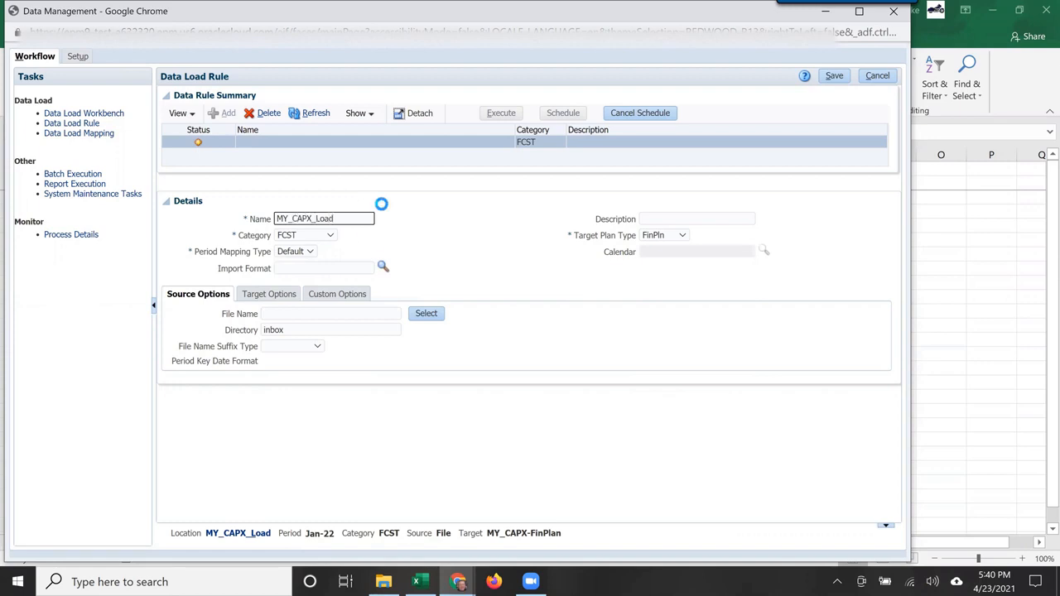
pyautogui.press('Tab')
pyautogui.click(394, 232)
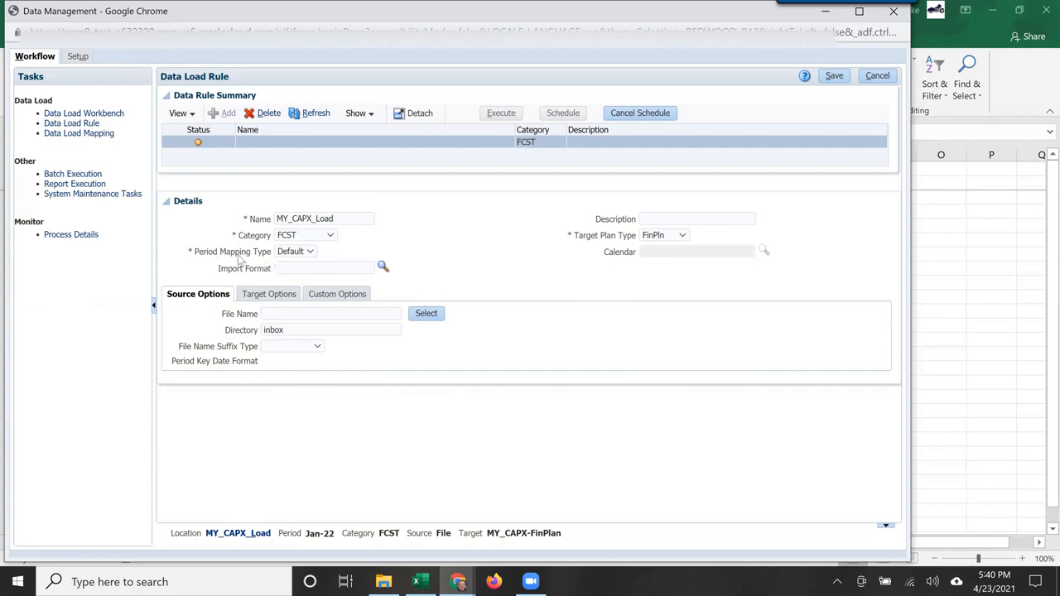
# - Set the rule's period mapping type to Explicit and its calendar to Multi-year
pyautogui.click(305, 252)
pyautogui.click(292, 271)
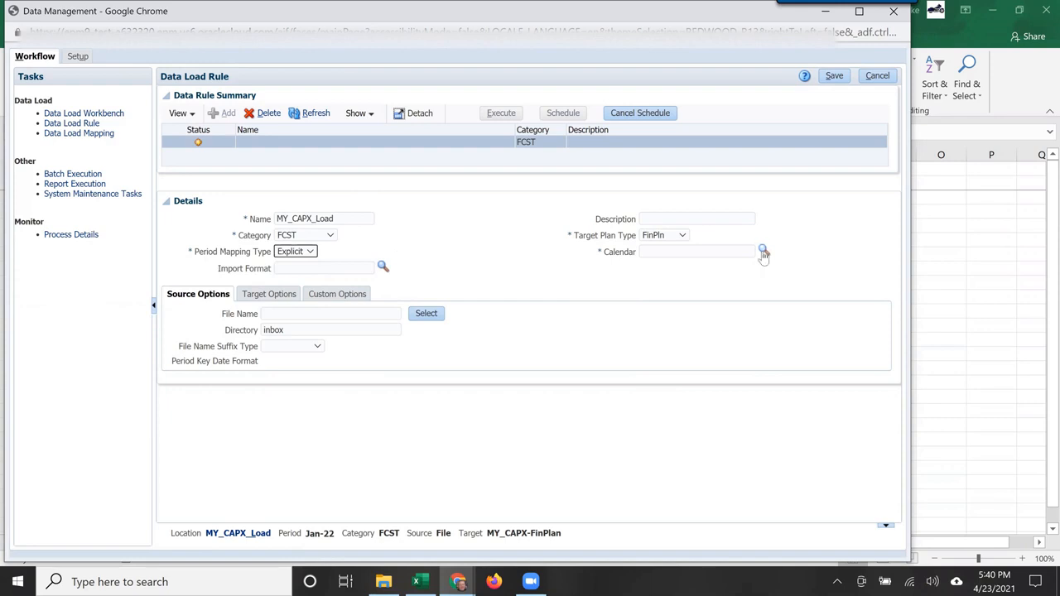
pyautogui.click(763, 251)
pyautogui.click(364, 207)
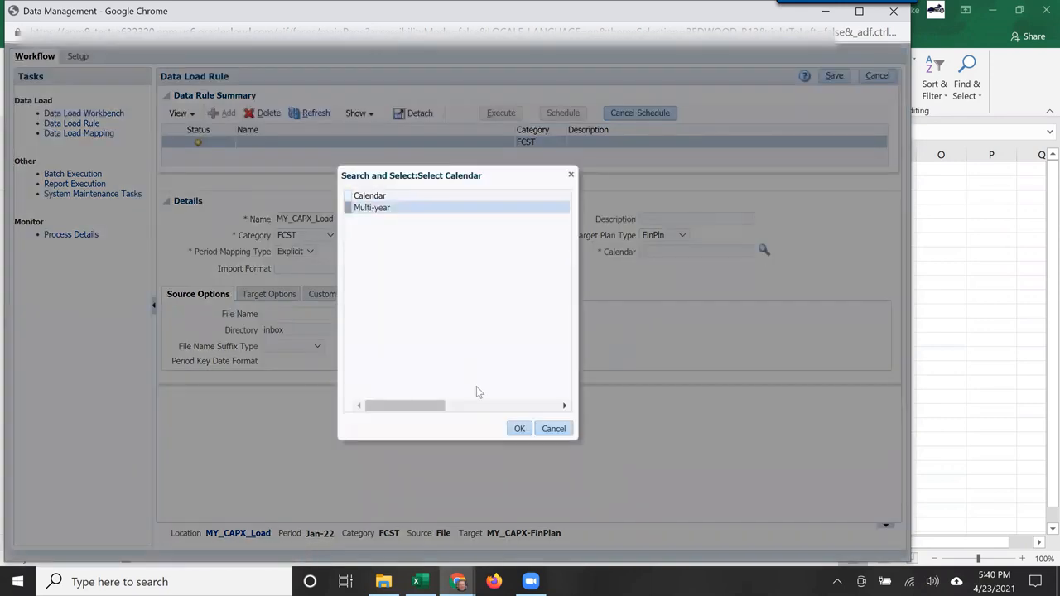
pyautogui.click(520, 428)
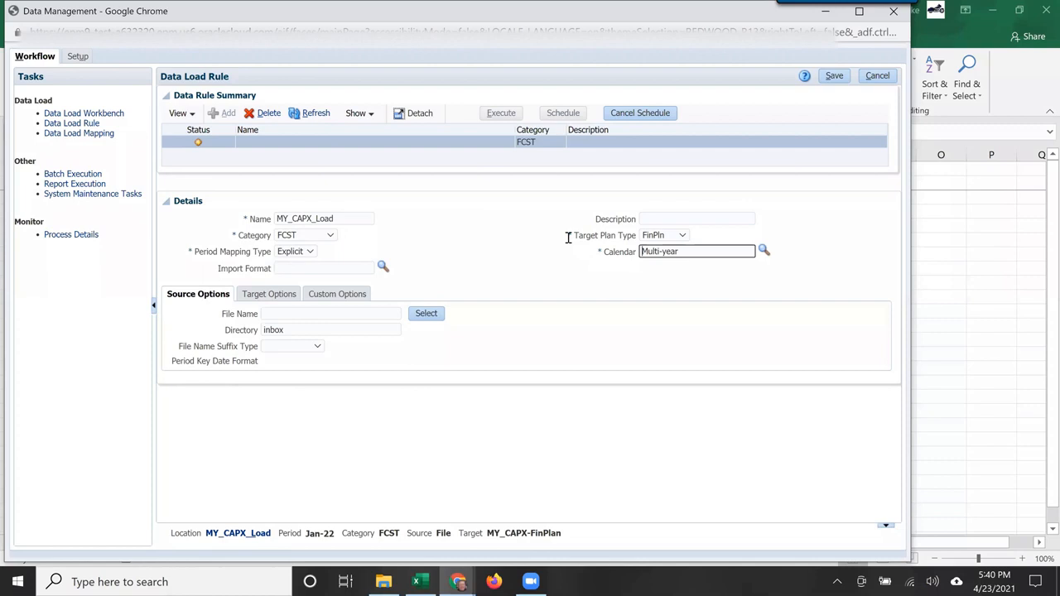
# - Set the rule's target plan type to CapExPln and its import format to MY_CAPX_Load
pyautogui.click(675, 237)
pyautogui.click(658, 301)
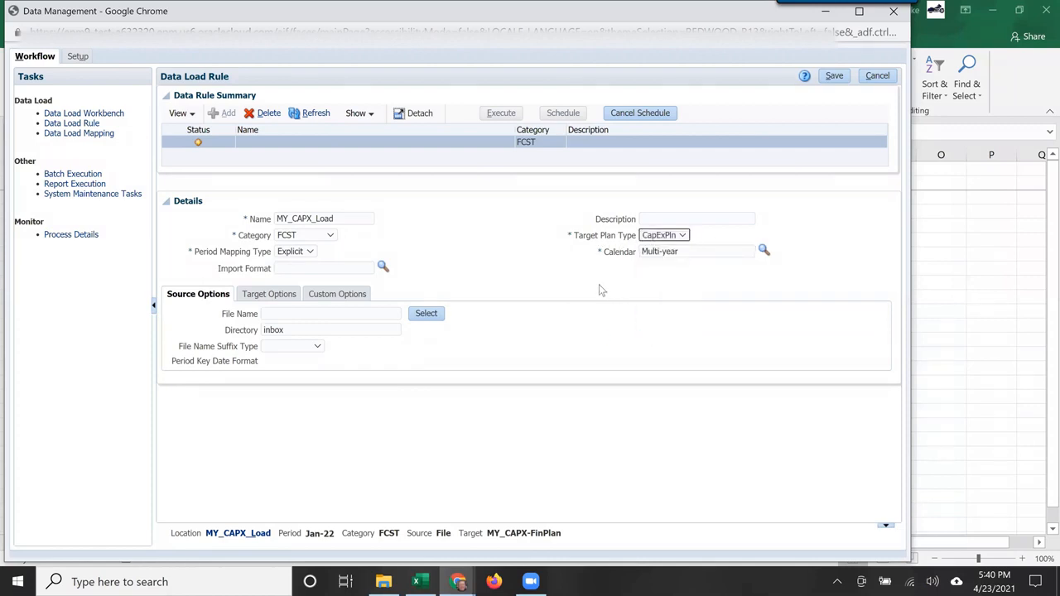
pyautogui.click(351, 265)
pyautogui.click(384, 268)
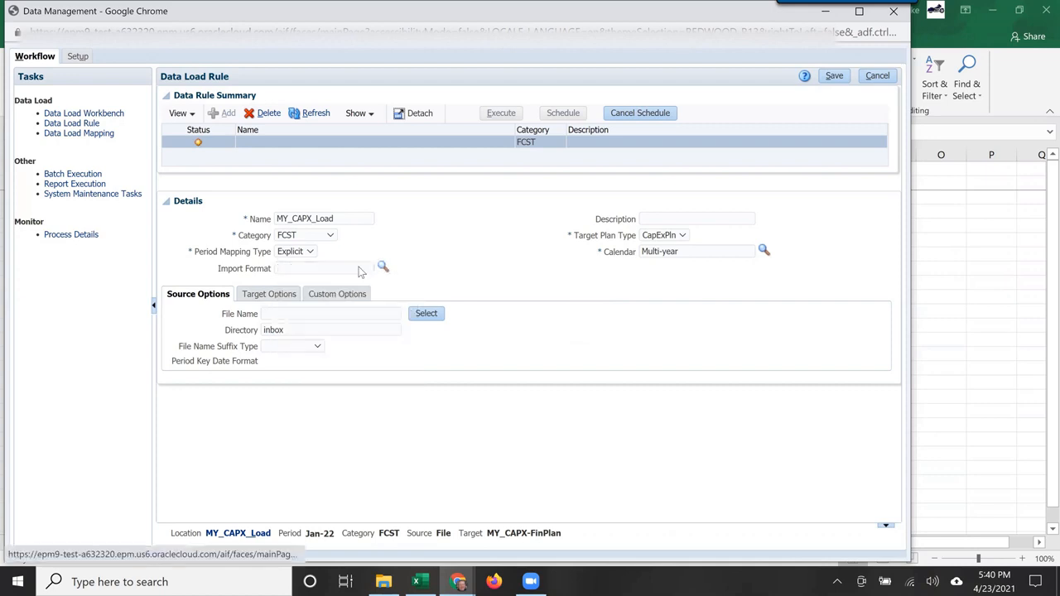
pyautogui.click(369, 207)
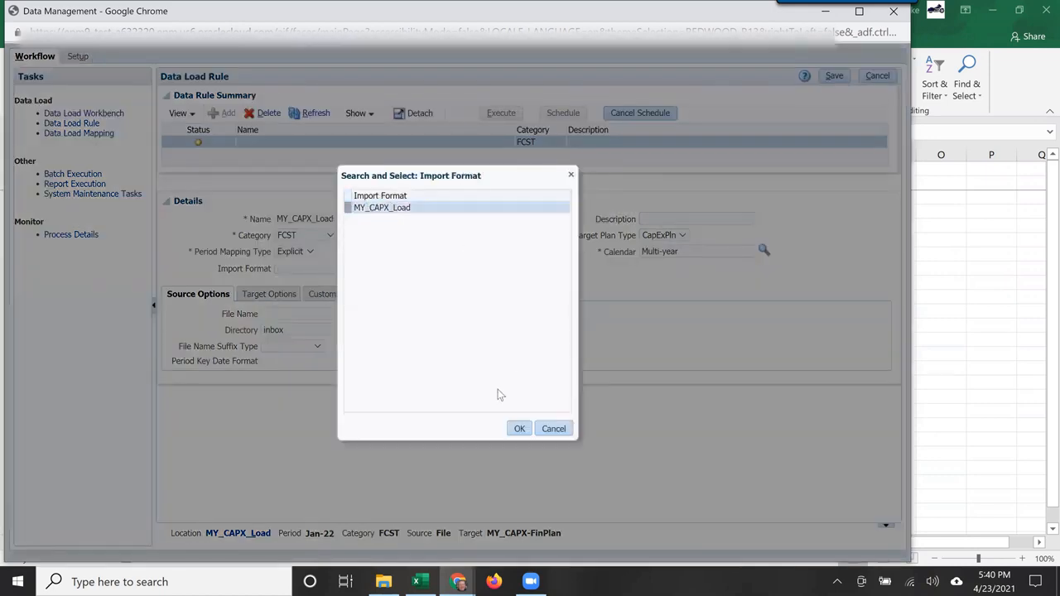
pyautogui.click(519, 428)
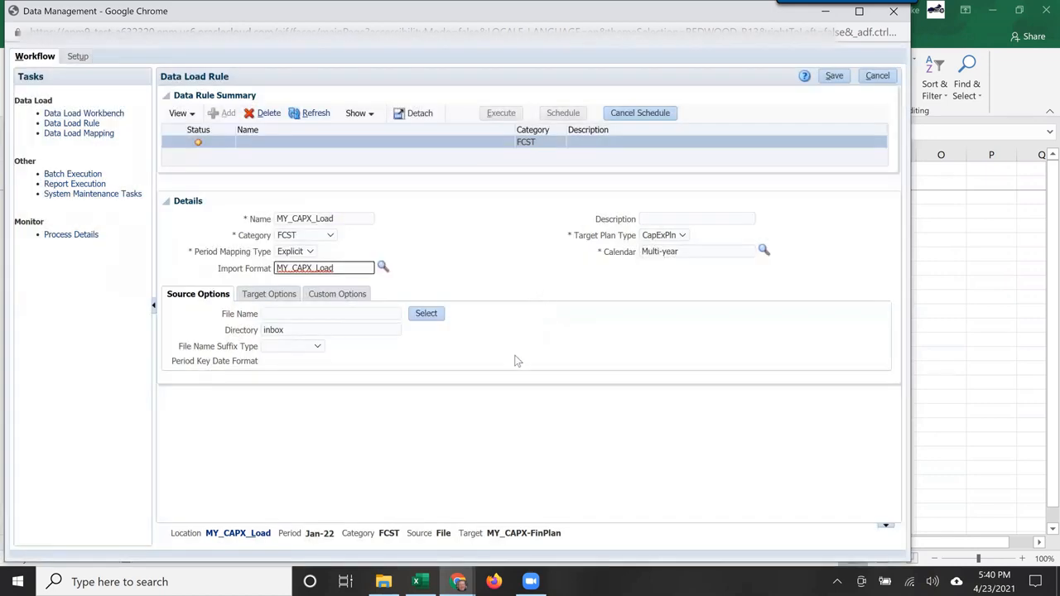
# - Assign MYCapEx_Test.csv from the inbox as the rule's source file and save the rule
pyautogui.click(420, 318)
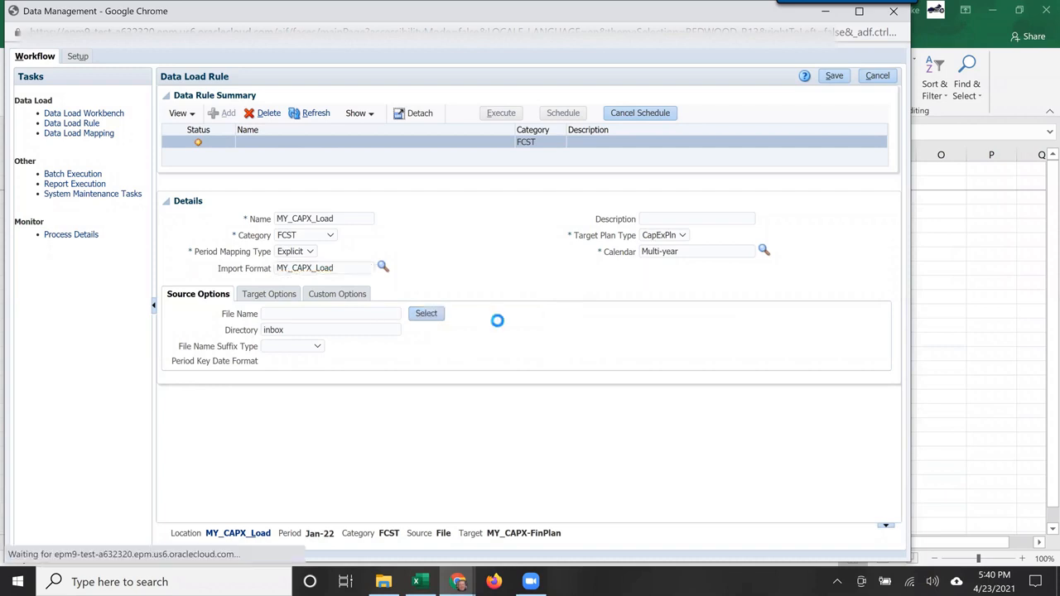
pyautogui.click(294, 213)
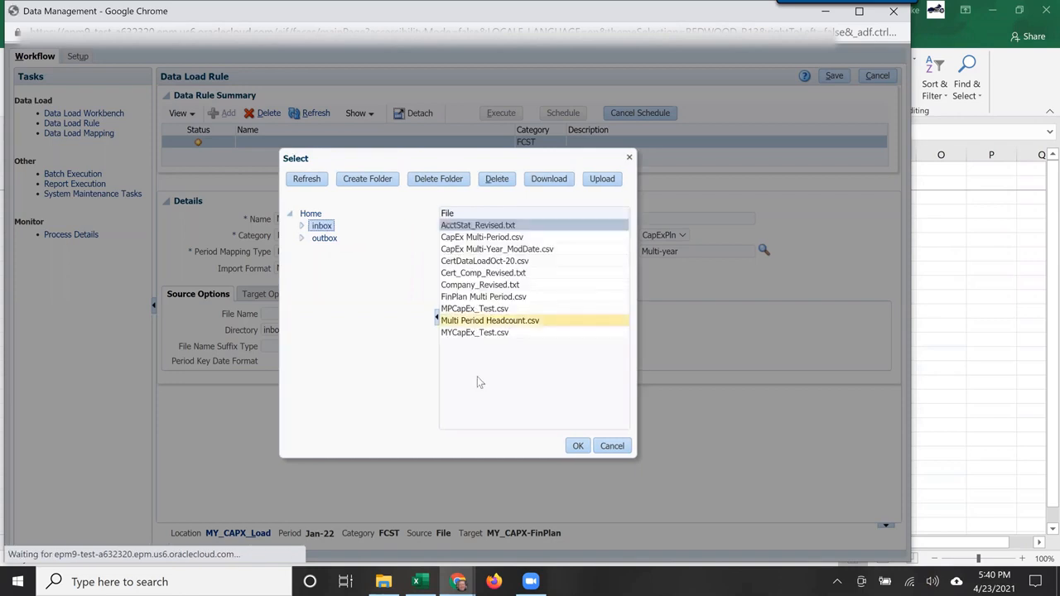
pyautogui.click(462, 335)
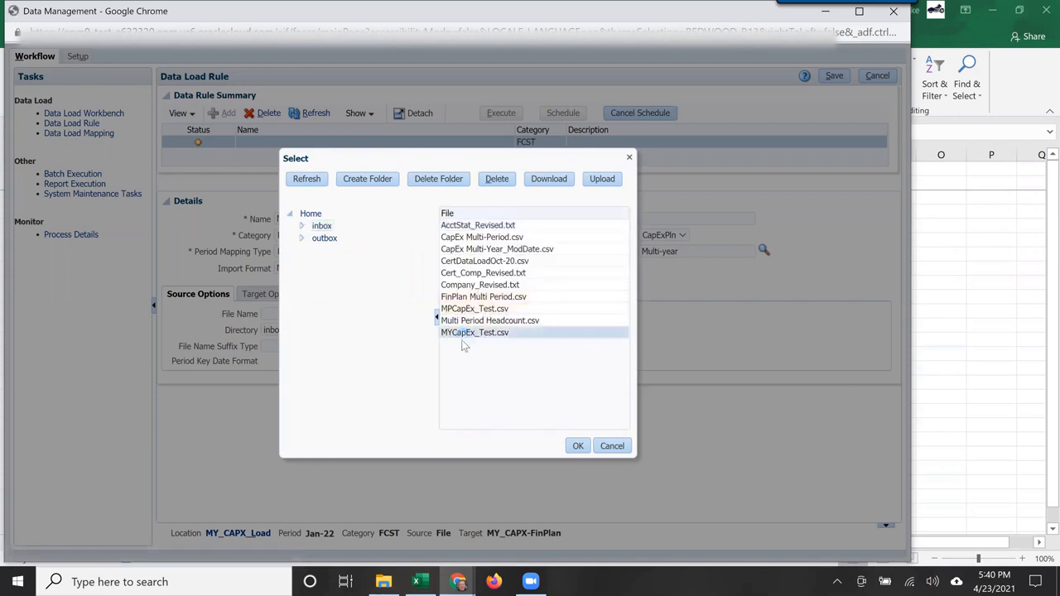
pyautogui.click(577, 445)
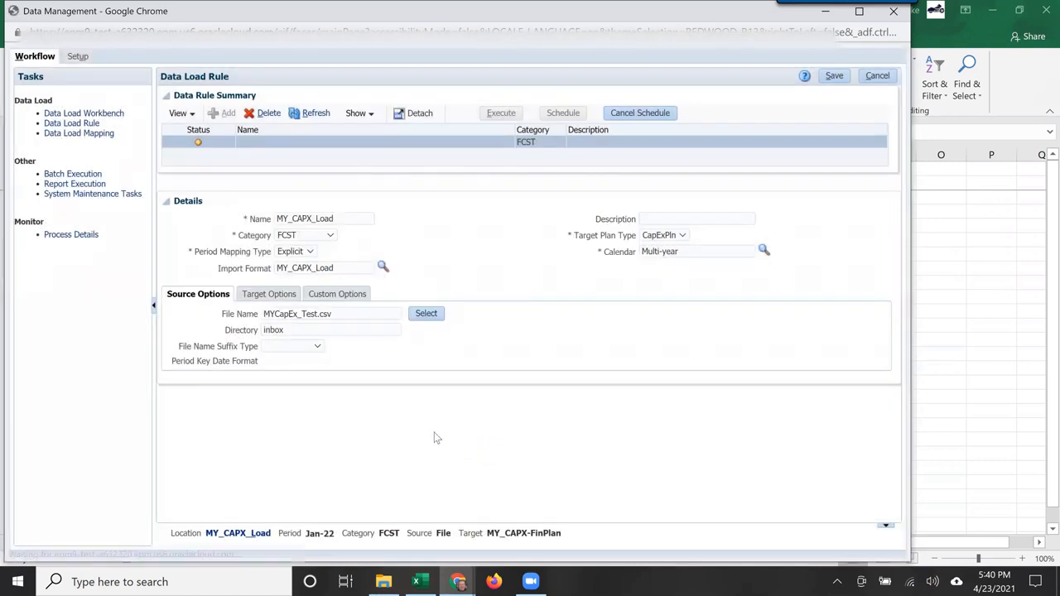
pyautogui.click(831, 76)
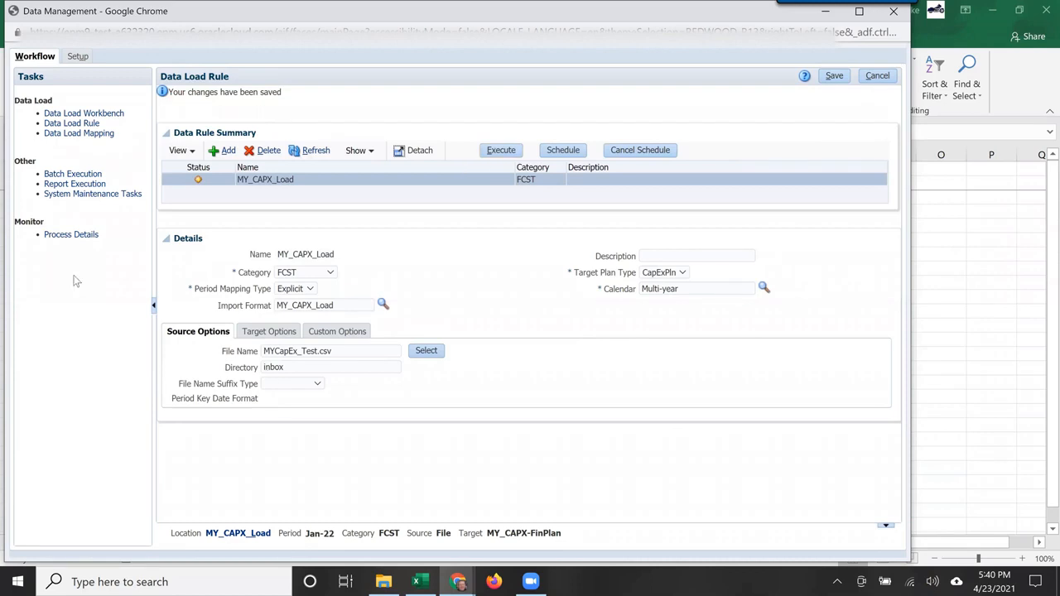
# - Open the data load mappings and show the Like mappings for the Account dimension
pyautogui.click(72, 134)
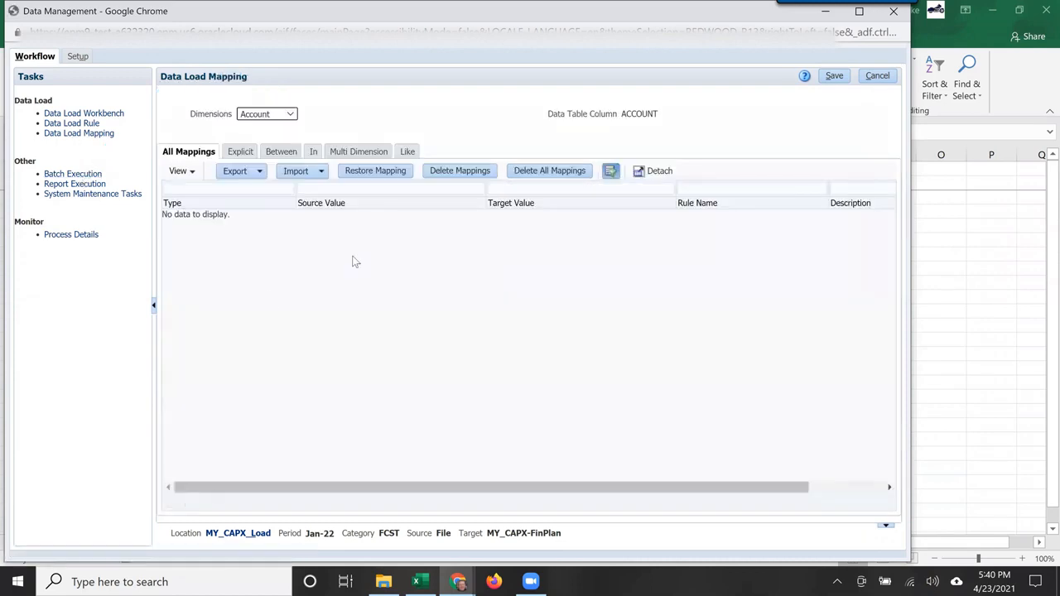
pyautogui.click(271, 120)
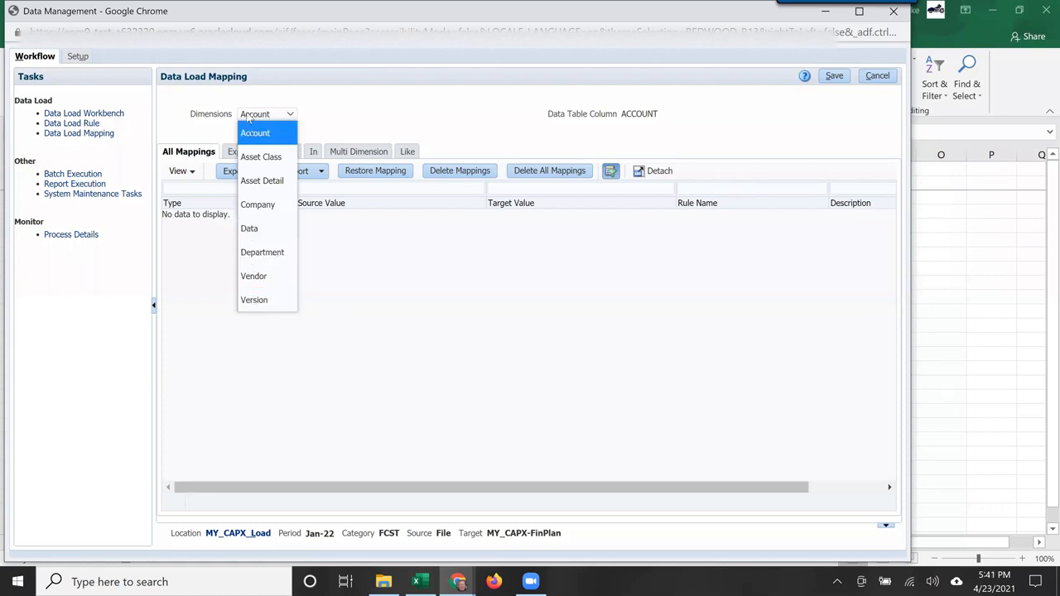
pyautogui.click(249, 118)
pyautogui.click(252, 117)
pyautogui.click(258, 117)
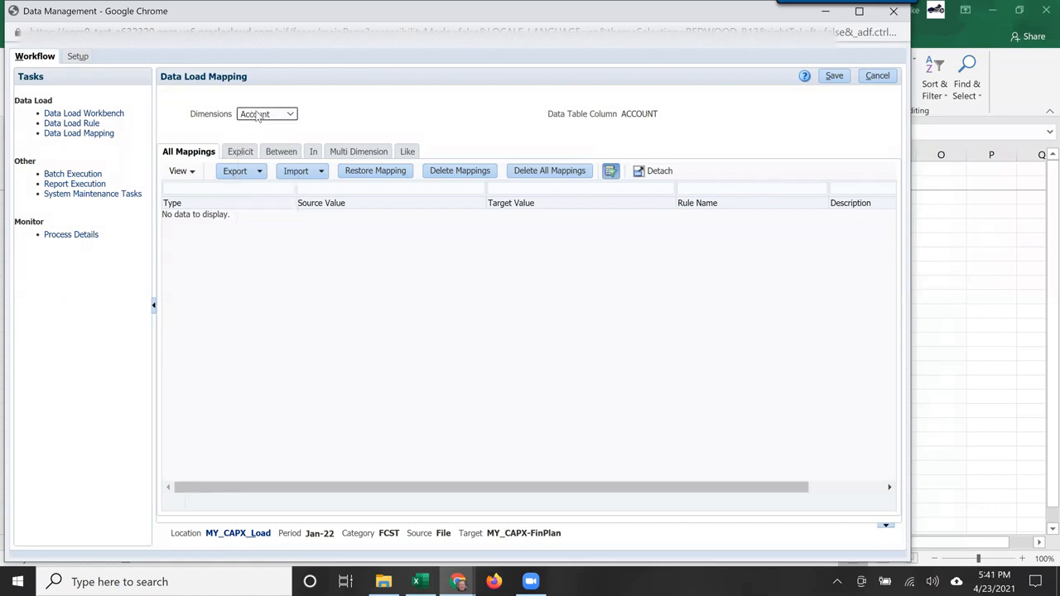
pyautogui.click(408, 154)
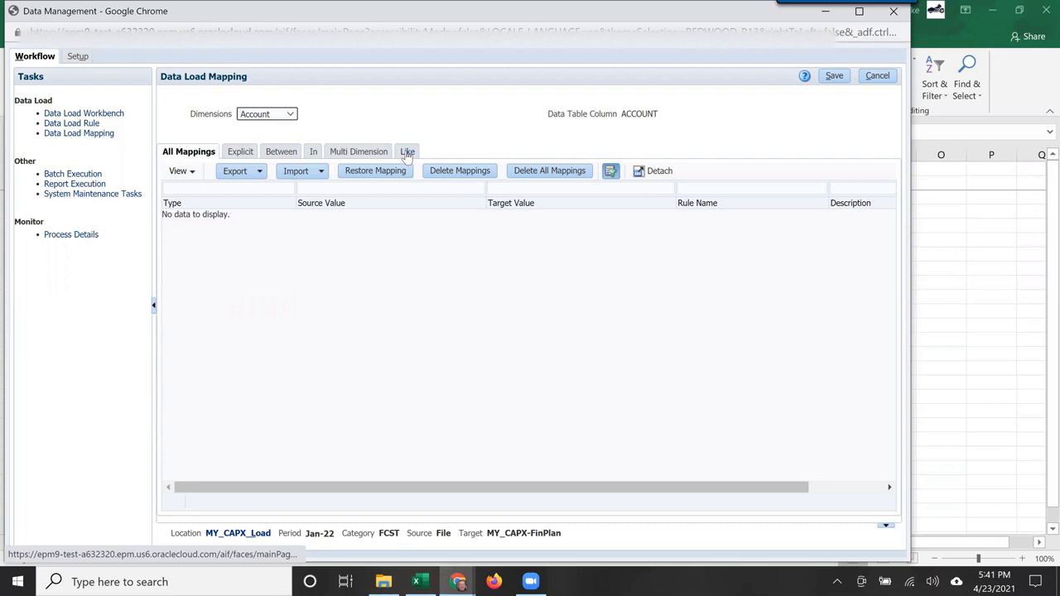
# - Add an Account Like mapping from * to CPX_* named Acct, apply it to the MY_CAPX_Load rule and save
pyautogui.click(231, 171)
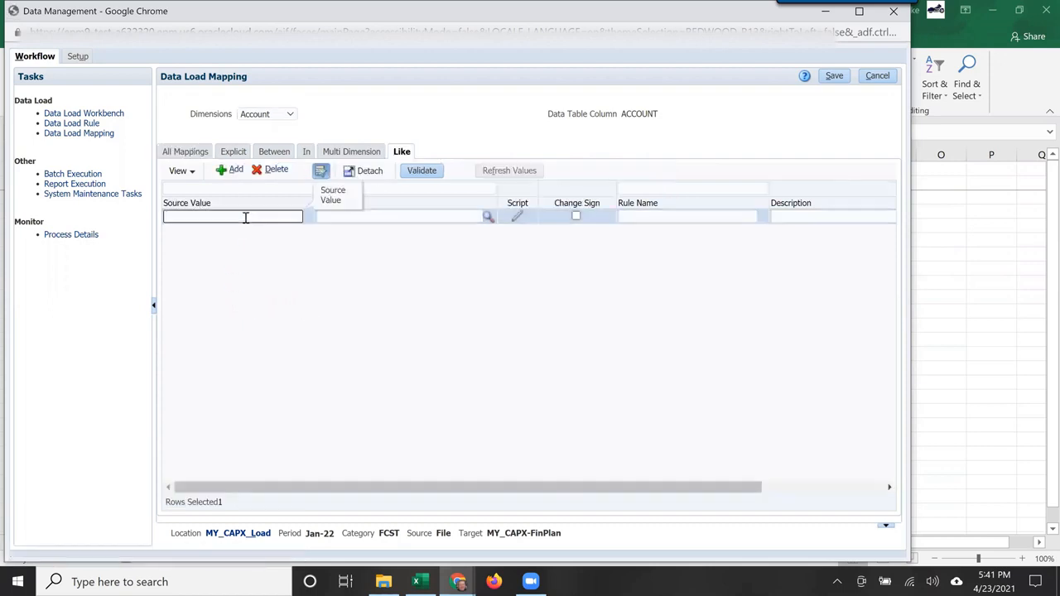
pyautogui.press('Tab')
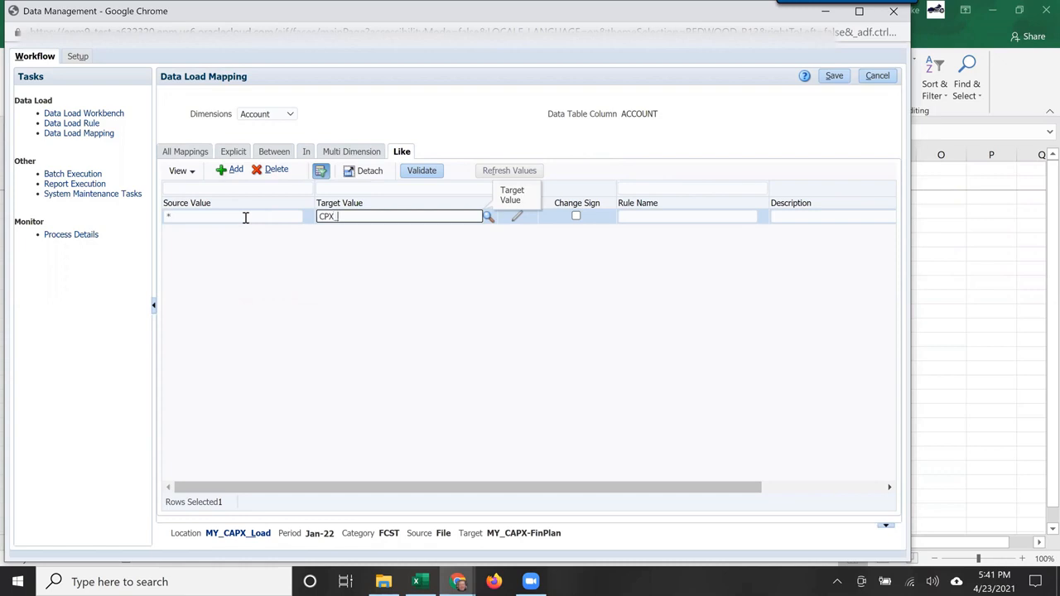
pyautogui.press('Tab')
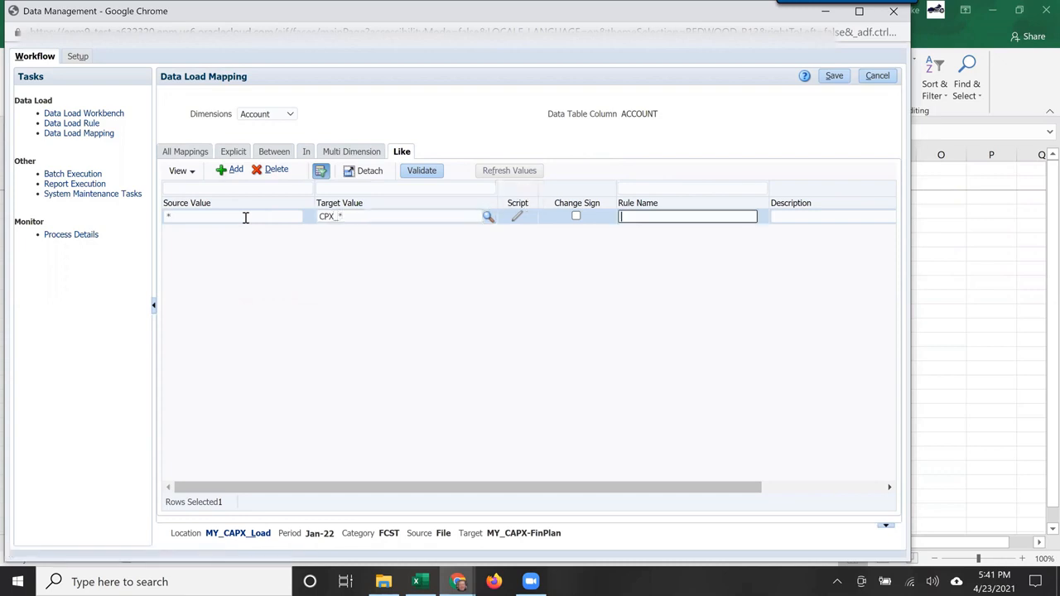
pyautogui.write('Ac')
pyautogui.press('Tab')
pyautogui.press('Tab')
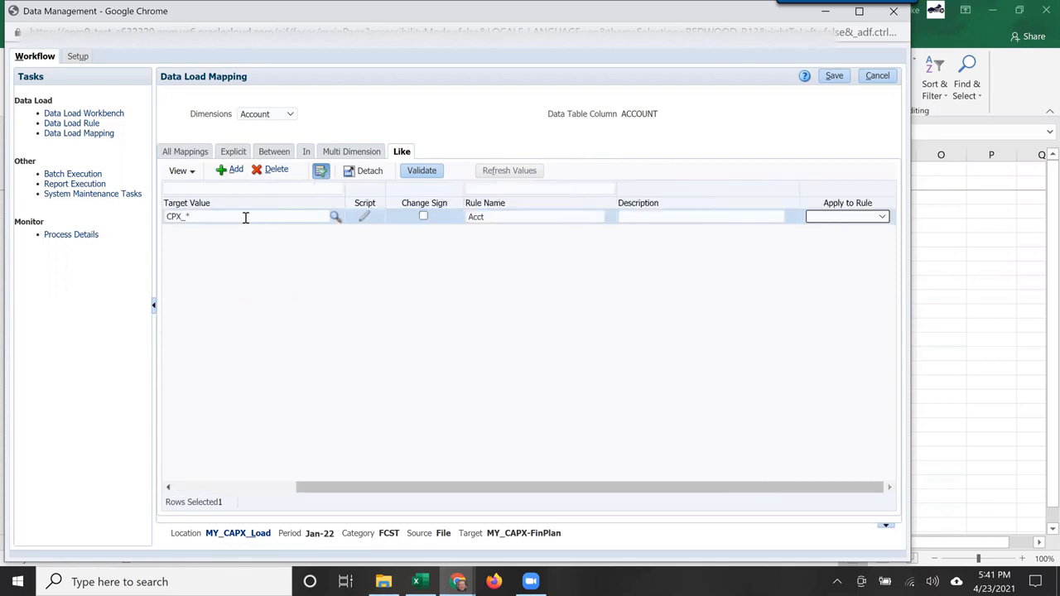
pyautogui.click(830, 79)
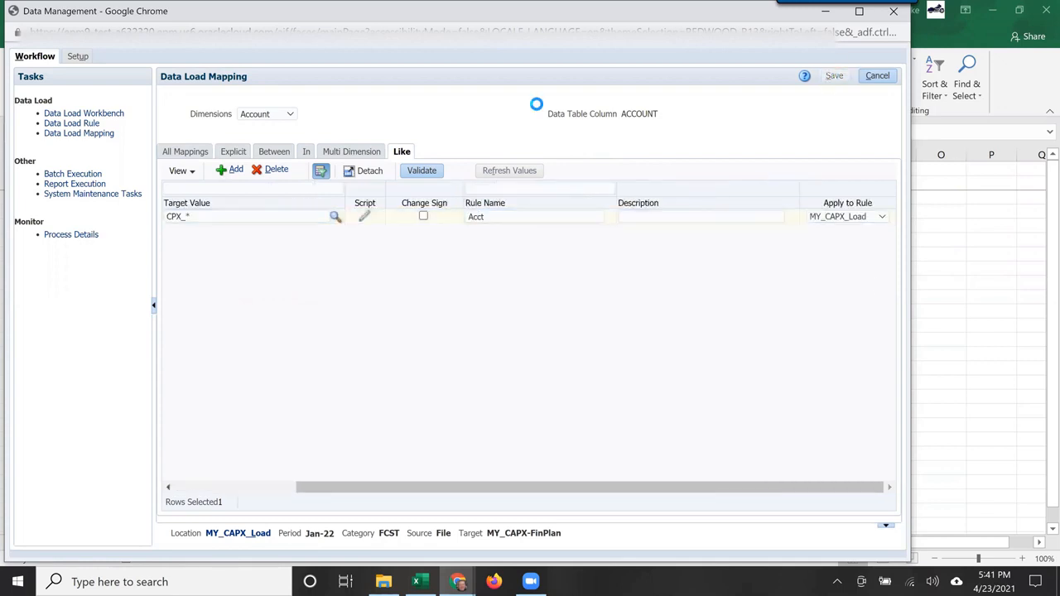
# - Add a Like mapping from * to * named Class for the Asset Class dimension, applied to the MY_CAPX_Load rule
pyautogui.click(282, 117)
pyautogui.click(261, 160)
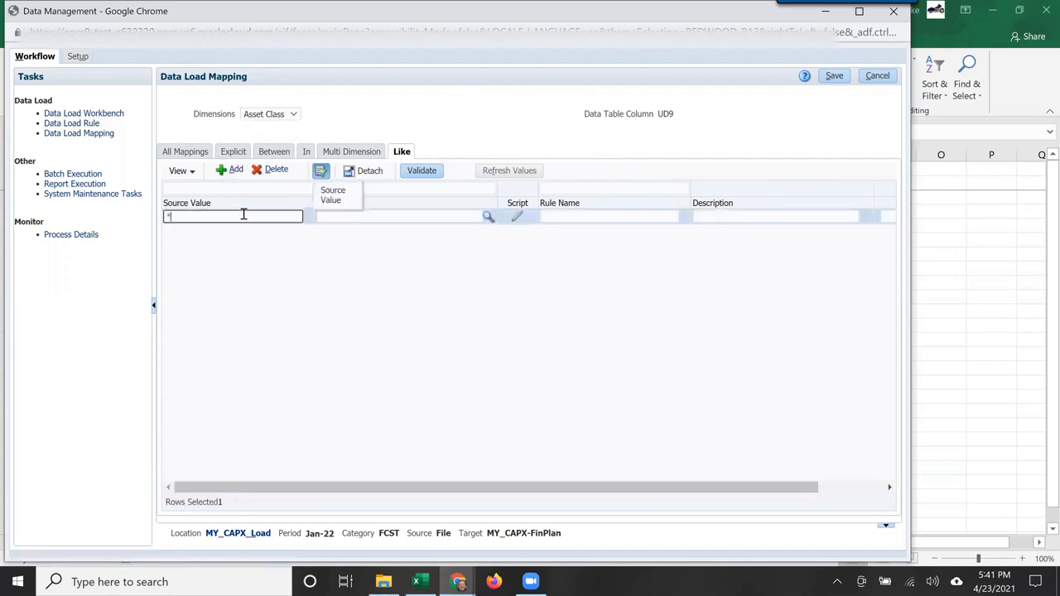
pyautogui.press('Tab')
pyautogui.write('*')
pyautogui.press('Tab')
pyautogui.press('Tab')
pyautogui.write('Cl')
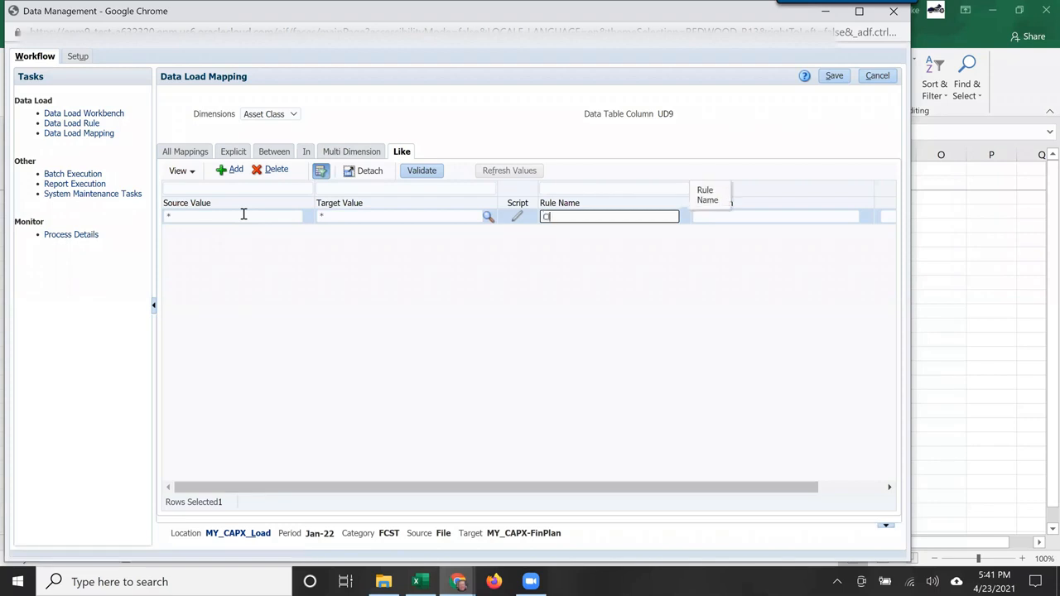
pyautogui.write('ass')
pyautogui.press('Tab')
pyautogui.press('Tab')
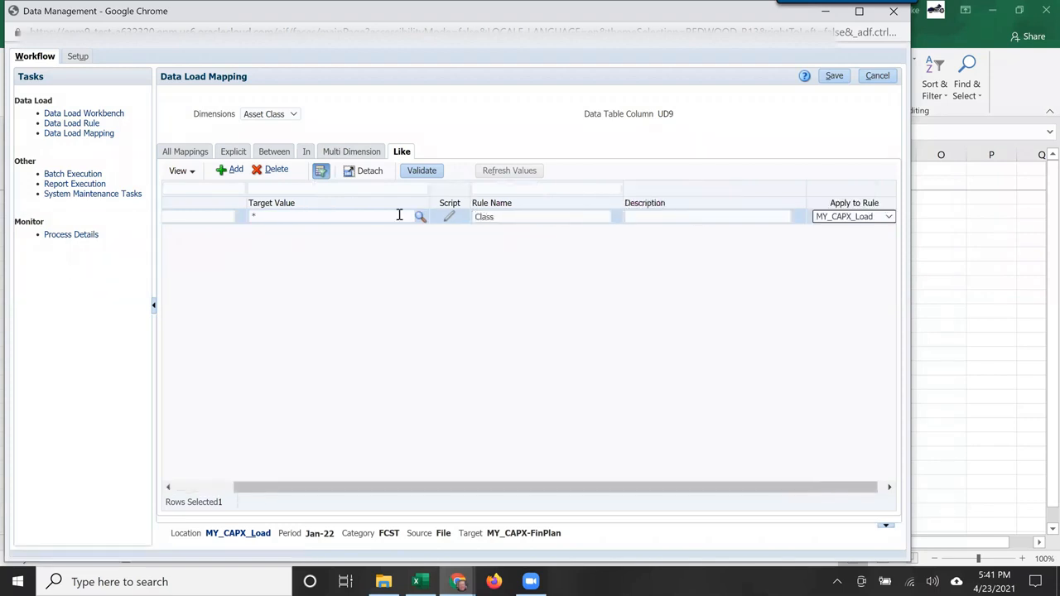
# - Save the Asset Class mapping, and add and save an Asset Detail Like mapping from * to ASID_* named Detail, applied to the MY_CAPX_Load rule
pyautogui.click(833, 75)
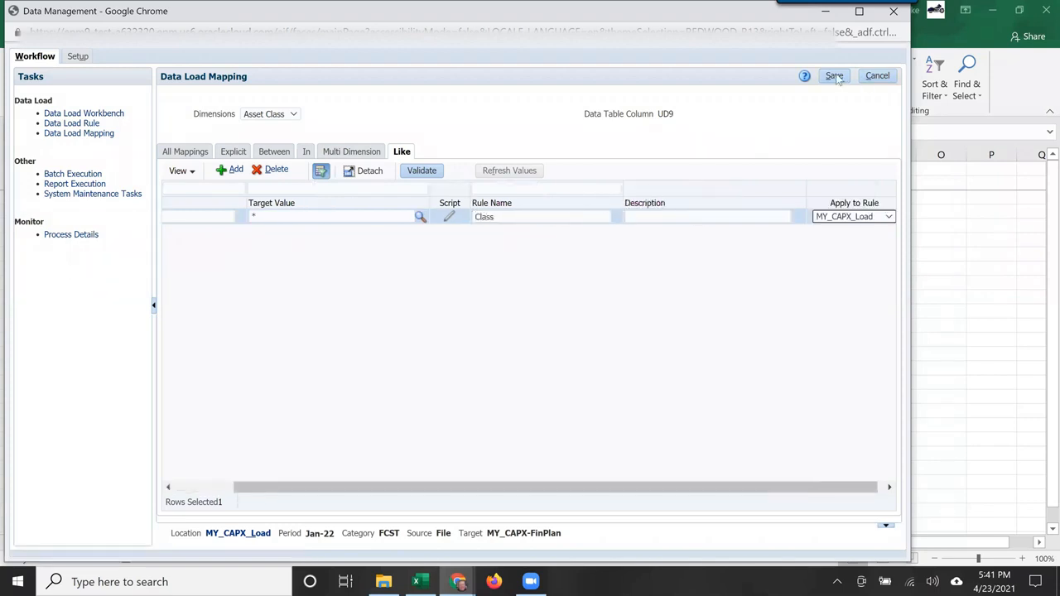
pyautogui.click(270, 116)
pyautogui.click(230, 170)
pyautogui.click(244, 217)
pyautogui.write('*')
pyautogui.press('Tab')
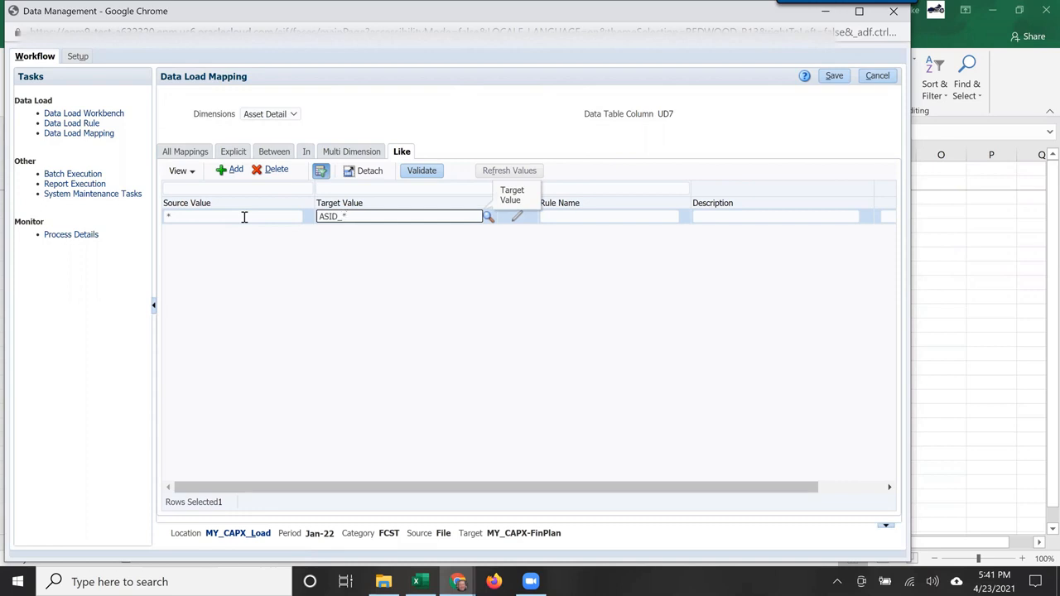
pyautogui.press('Tab')
pyautogui.write('D')
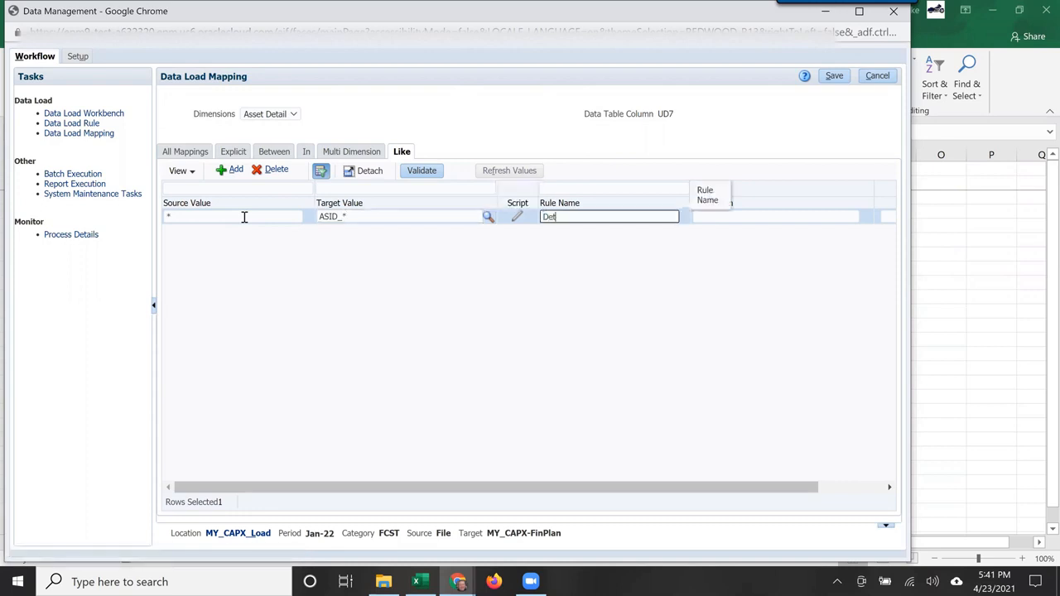
pyautogui.press('Tab')
pyautogui.press('Tab')
pyautogui.press('Down')
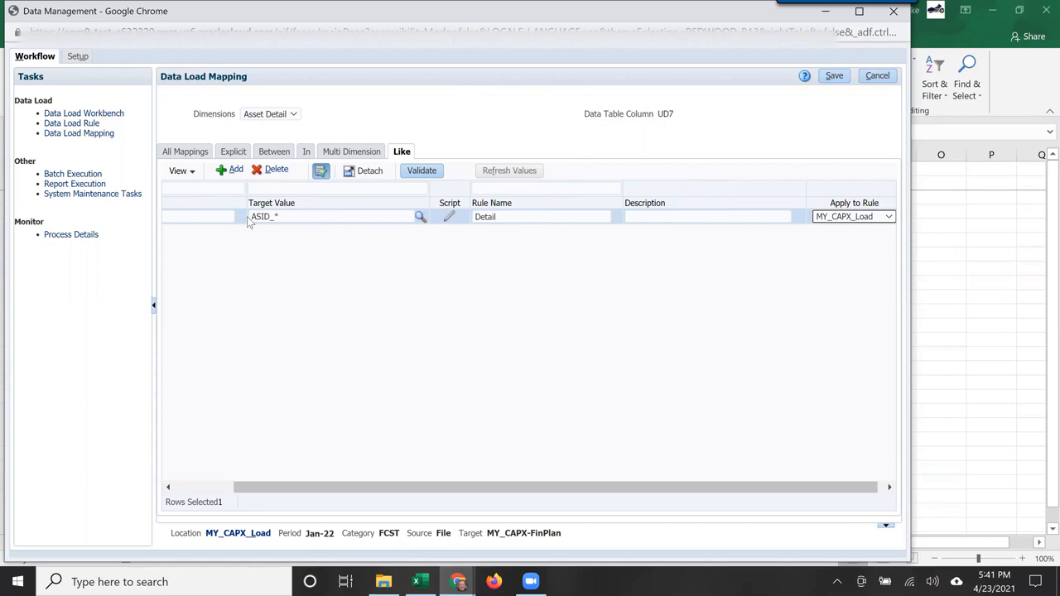
pyautogui.click(833, 79)
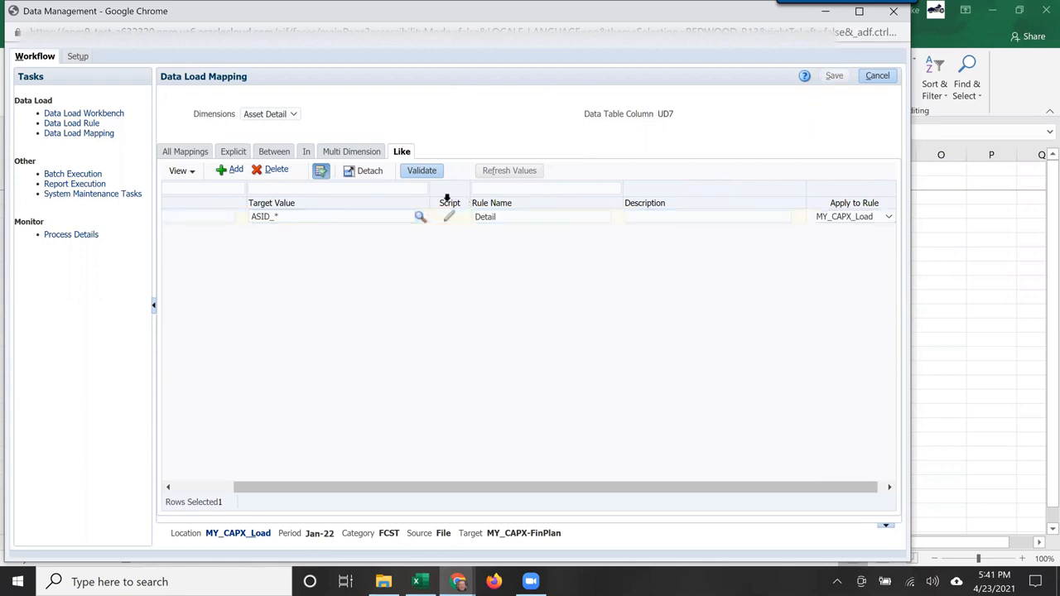
# - Add a Company Like mapping from * to * named Comp, apply it to the MY_CAPX_Load rule and save
pyautogui.click(292, 118)
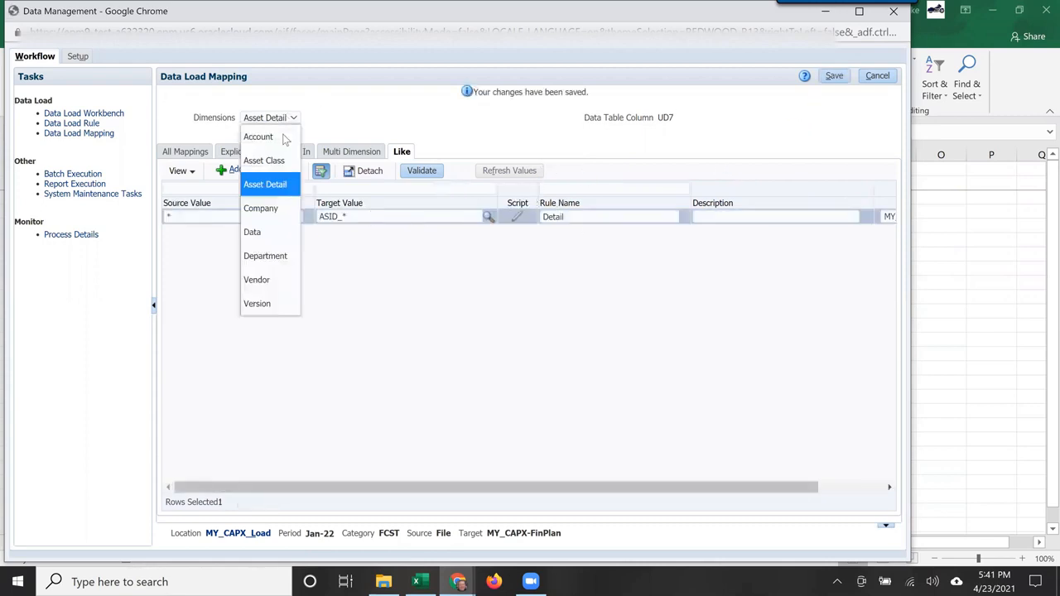
pyautogui.click(284, 209)
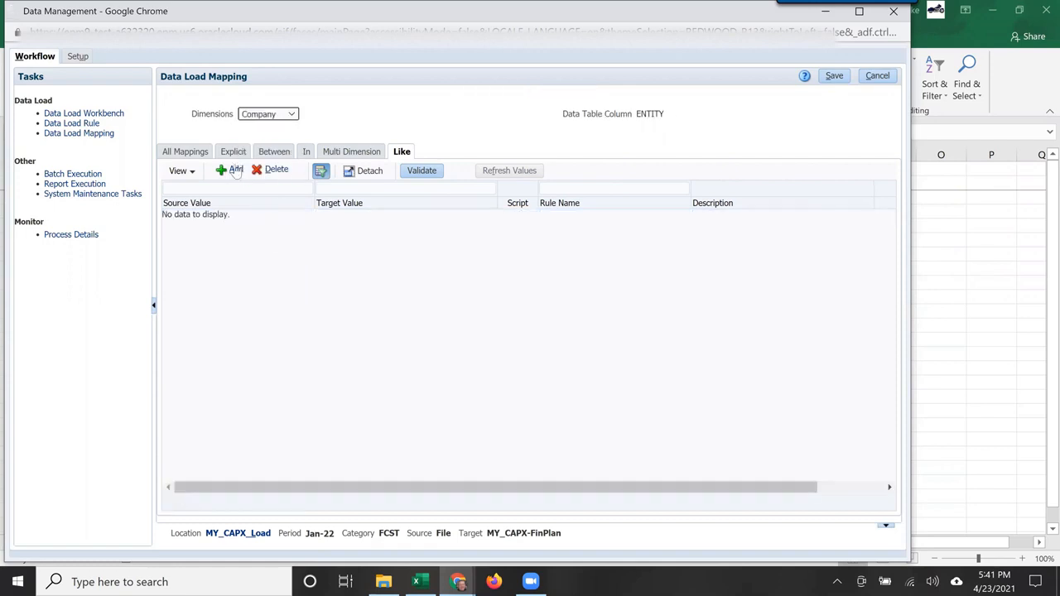
pyautogui.click(253, 215)
pyautogui.write('*')
pyautogui.press('Tab')
pyautogui.write('*')
pyautogui.press('Tab')
pyautogui.press('Tab')
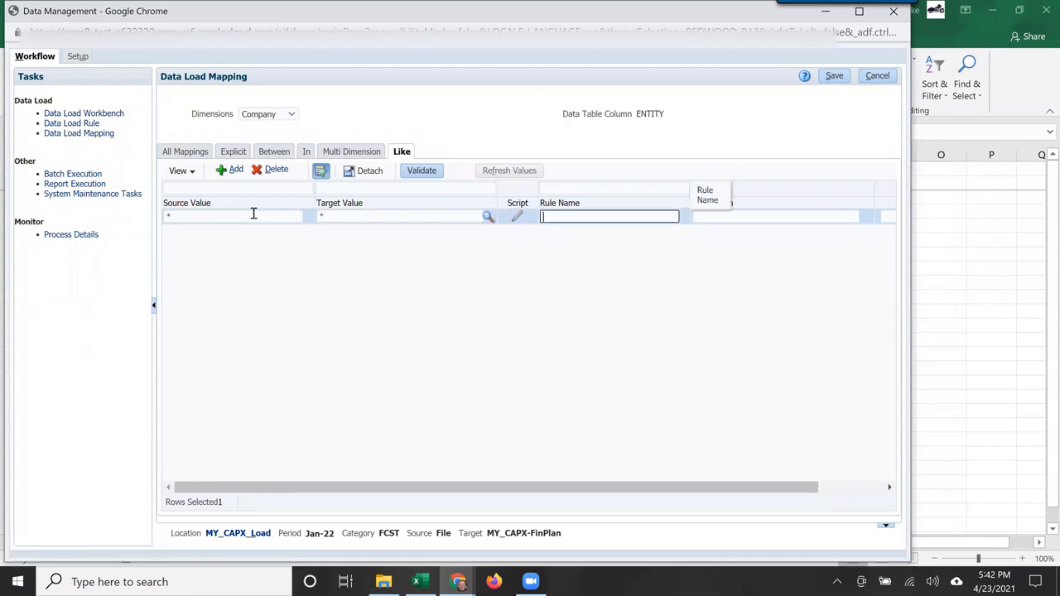
pyautogui.write('Comp')
pyautogui.press('Tab')
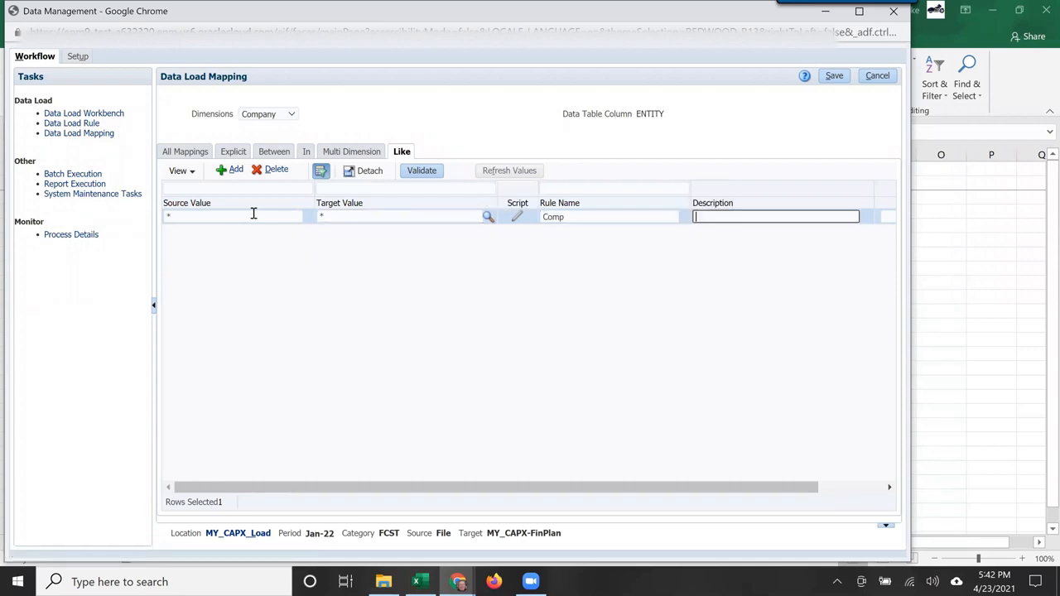
pyautogui.press('Tab')
pyautogui.press('Down')
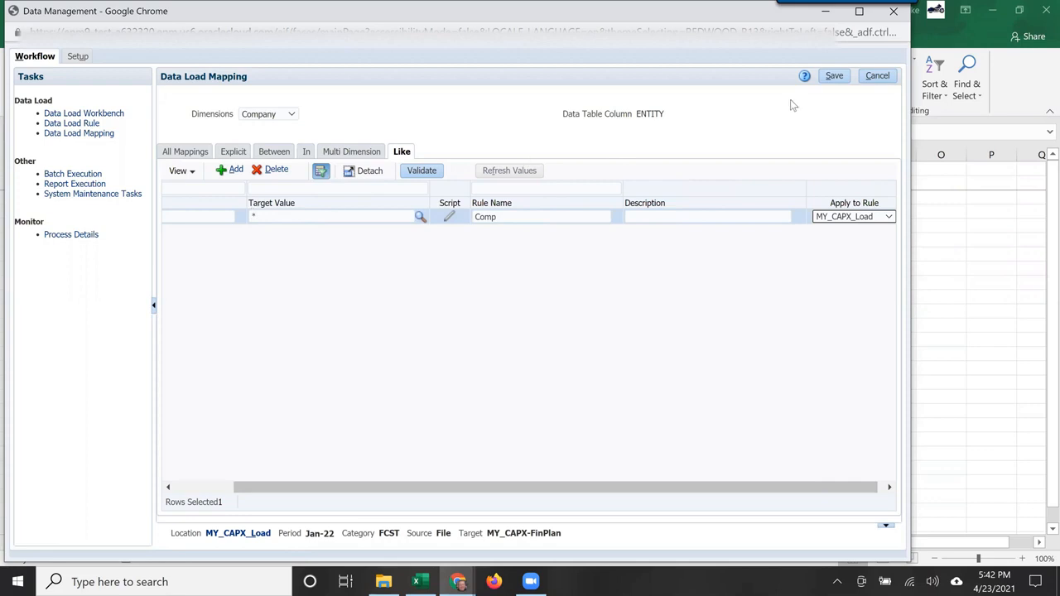
pyautogui.click(833, 75)
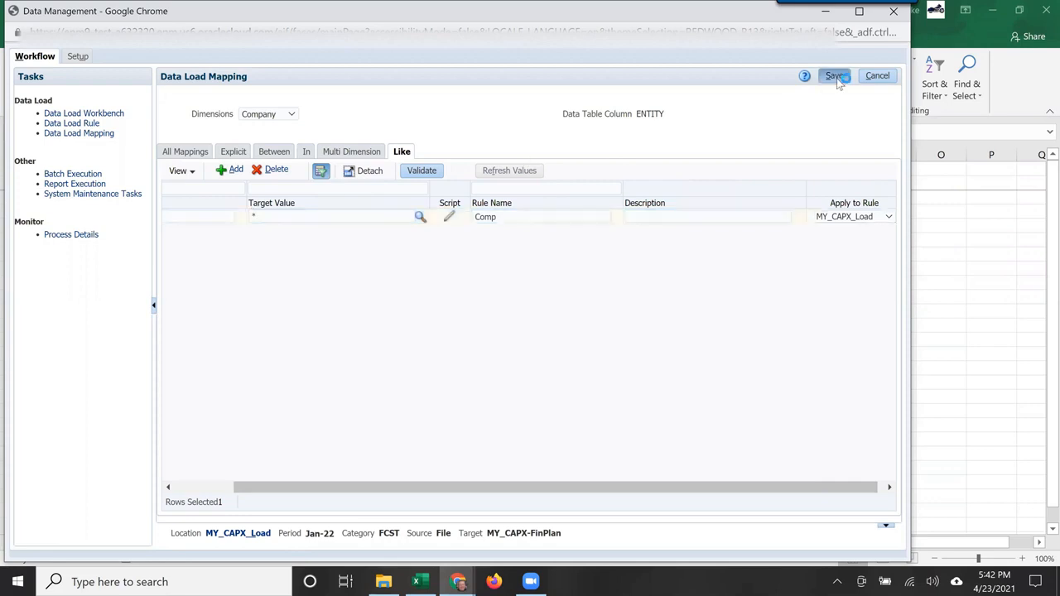
# - Add a Department Like mapping from * to * named Dept, apply it to the MY_CAPX_Load rule and save
pyautogui.click(267, 117)
pyautogui.click(282, 254)
pyautogui.click(236, 171)
pyautogui.write('*')
pyautogui.press('Tab')
pyautogui.write('*')
pyautogui.press('Tab')
pyautogui.press('Tab')
pyautogui.press('Tab')
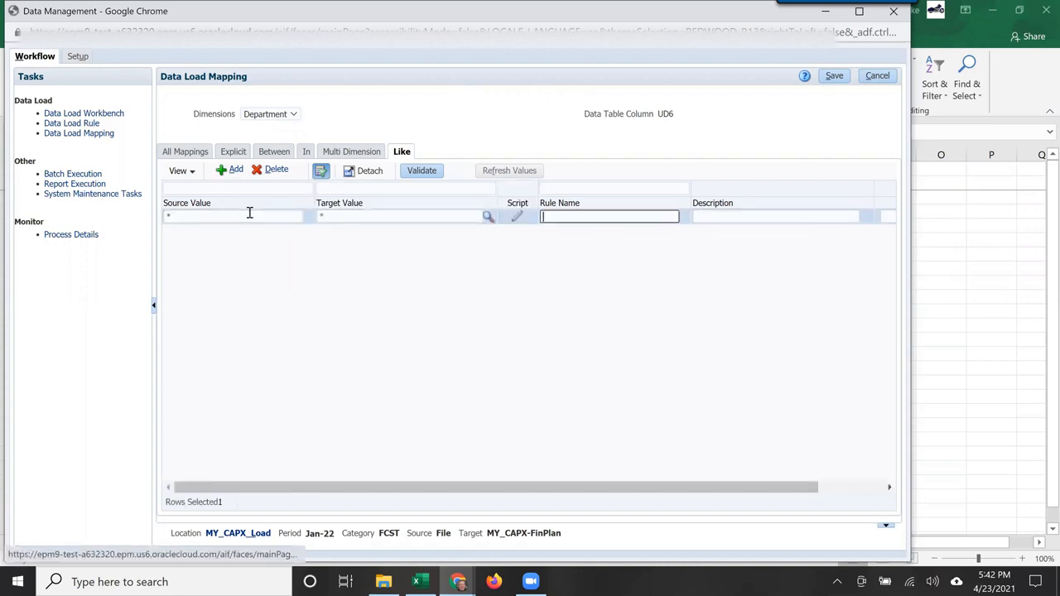
pyautogui.write('Dept')
pyautogui.press('Tab')
pyautogui.press('Tab')
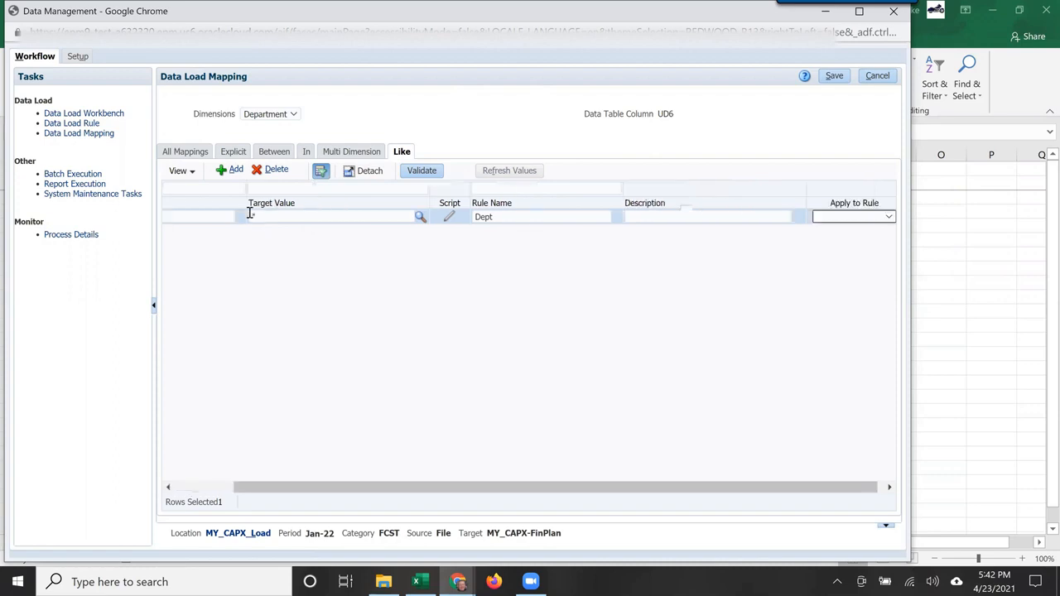
pyautogui.press('Down')
pyautogui.click(831, 75)
# - Add a Vendor Like mapping from * to * named Vend, apply it to the MY_CAPX_Load rule and save
pyautogui.click(270, 114)
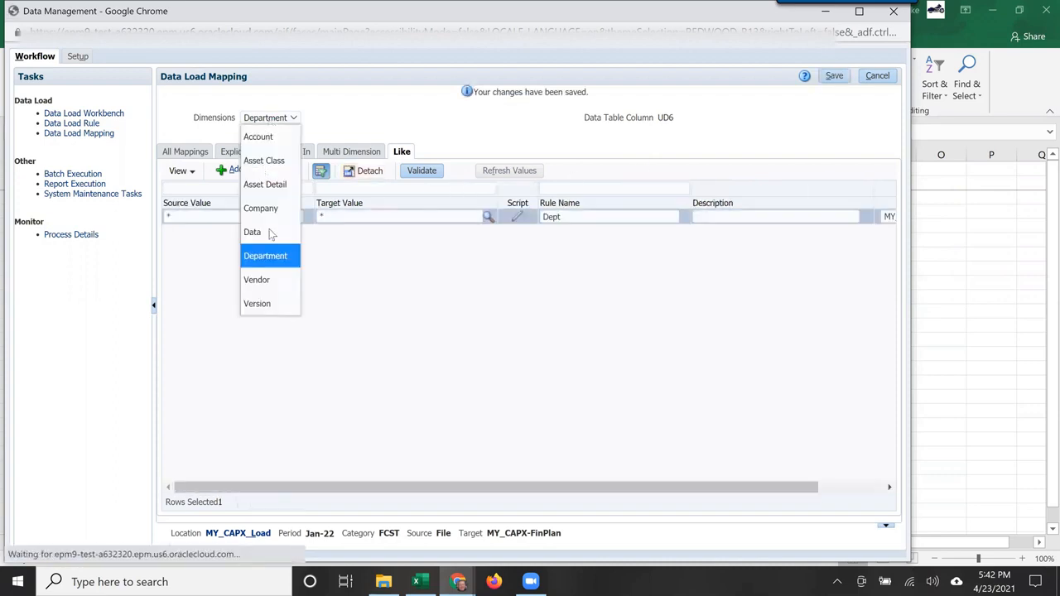
pyautogui.click(257, 278)
pyautogui.click(231, 169)
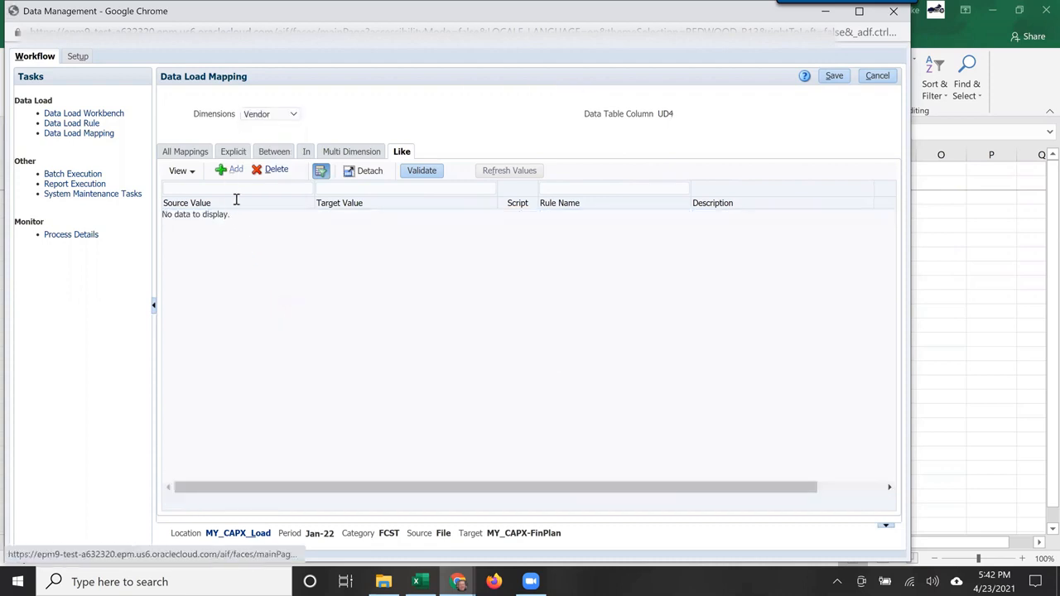
pyautogui.write('*')
pyautogui.press('Tab')
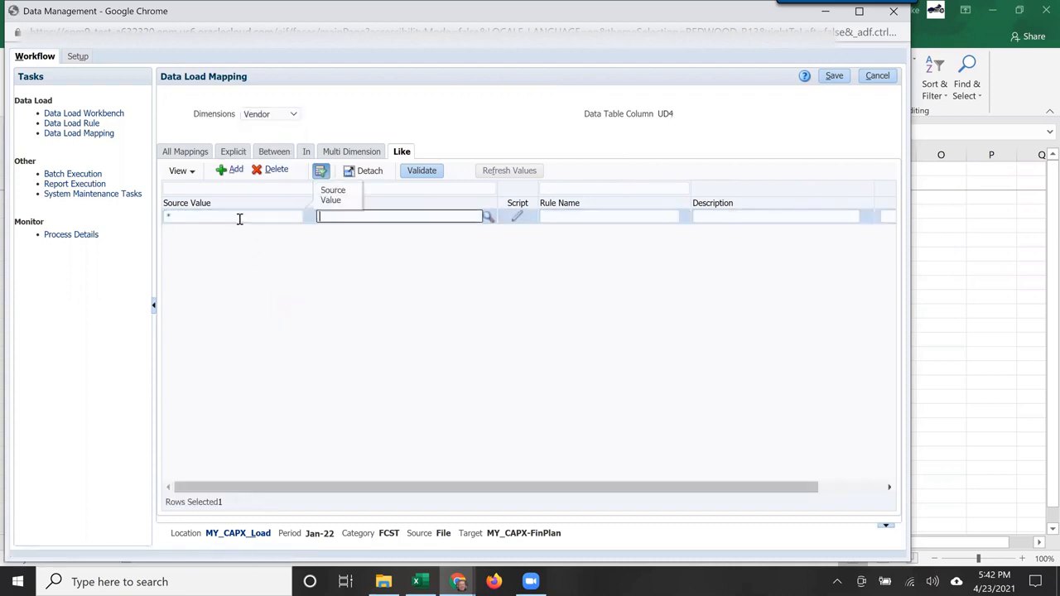
pyautogui.write('*')
pyautogui.press('Tab')
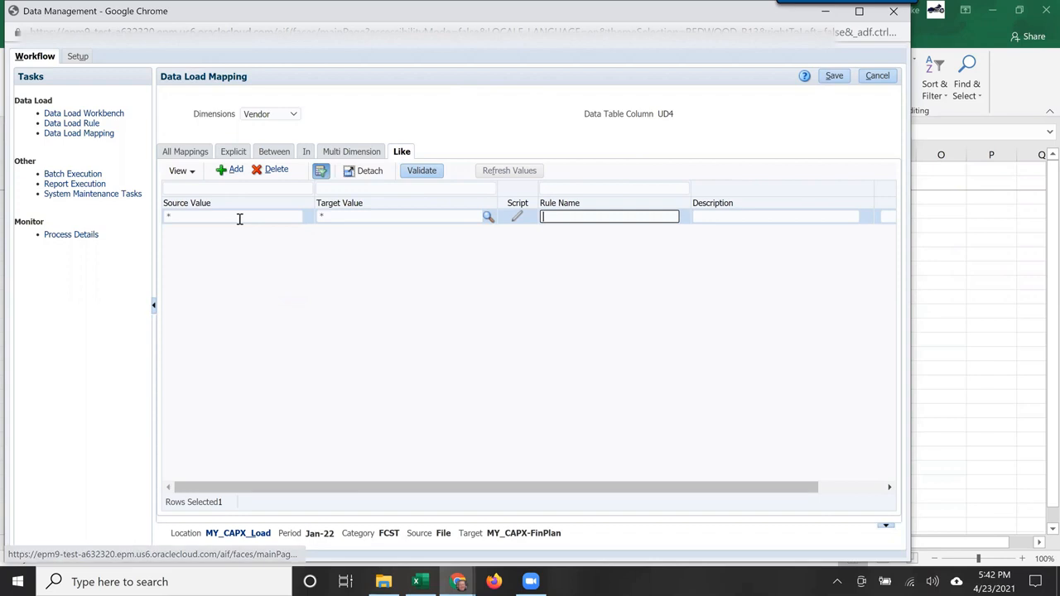
pyautogui.write('Vend')
pyautogui.press('Tab')
pyautogui.press('Tab')
pyautogui.press('Down')
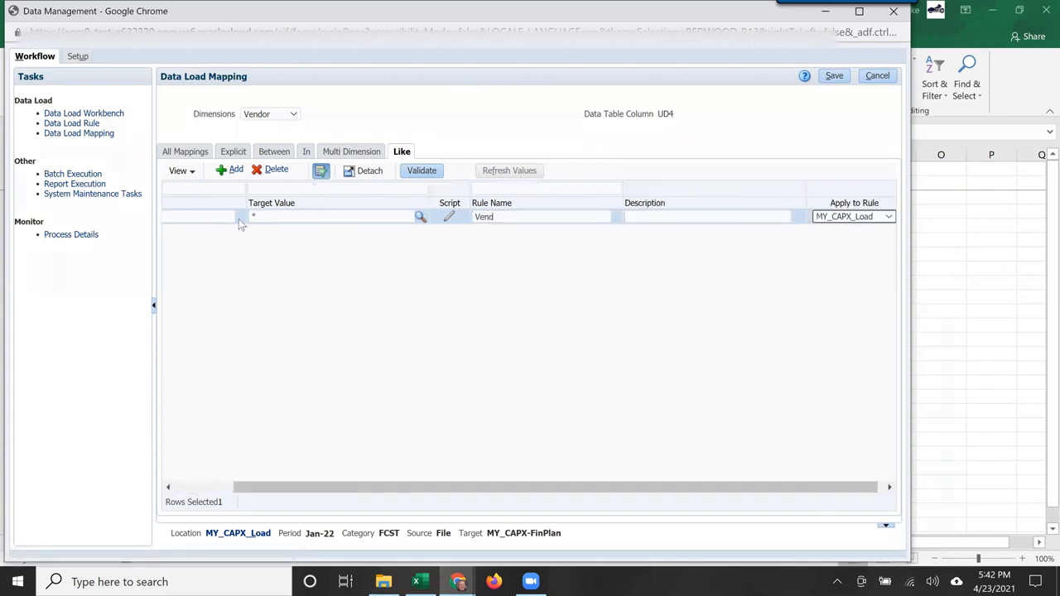
pyautogui.click(833, 76)
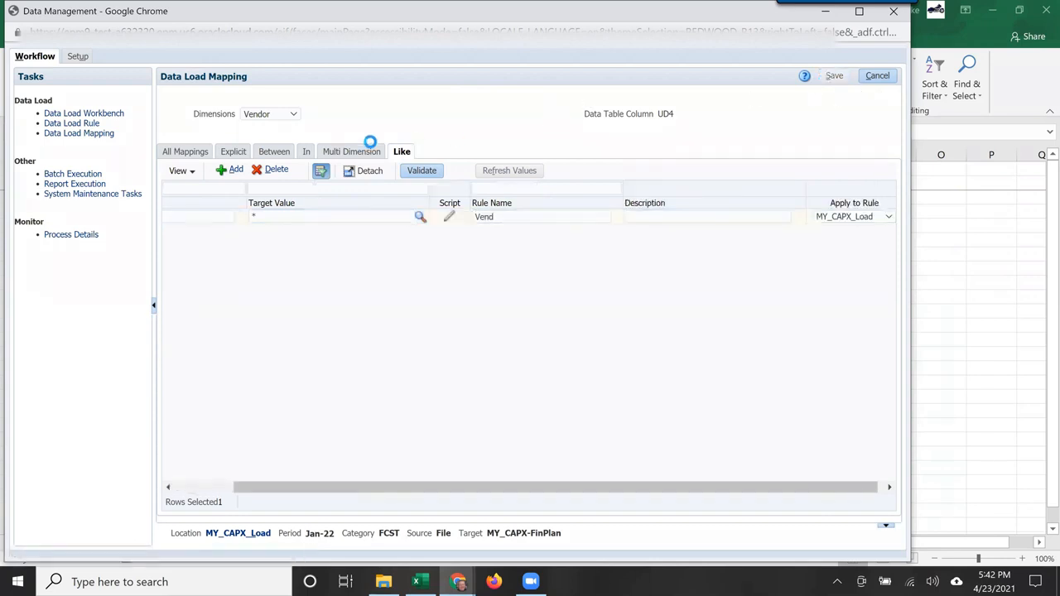
# - Add a Version Like mapping from * to * named Ver, apply it to the MY_CAPX_Load rule and save
pyautogui.click(270, 120)
pyautogui.click(298, 307)
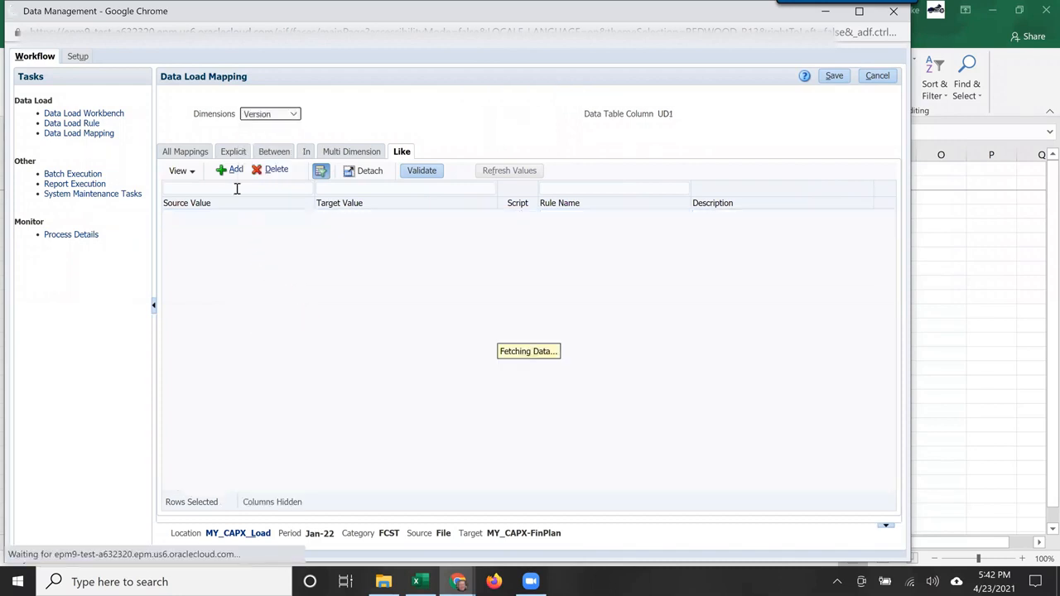
pyautogui.click(234, 172)
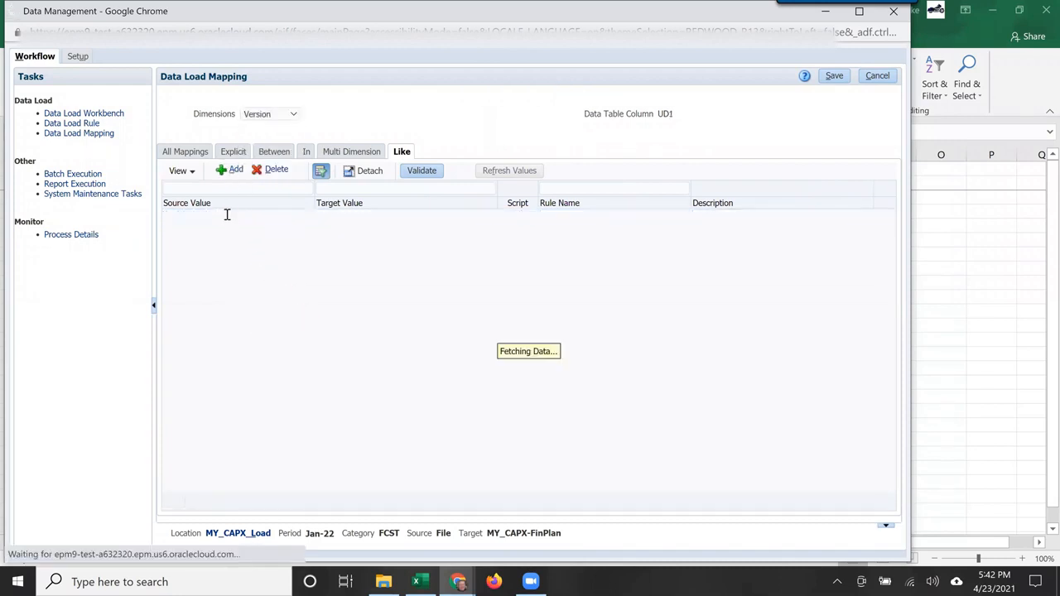
pyautogui.write('*')
pyautogui.press('Tab')
pyautogui.write('*')
pyautogui.press('Tab')
pyautogui.press('Tab')
pyautogui.write('Ver')
pyautogui.press('Tab')
pyautogui.press('Tab')
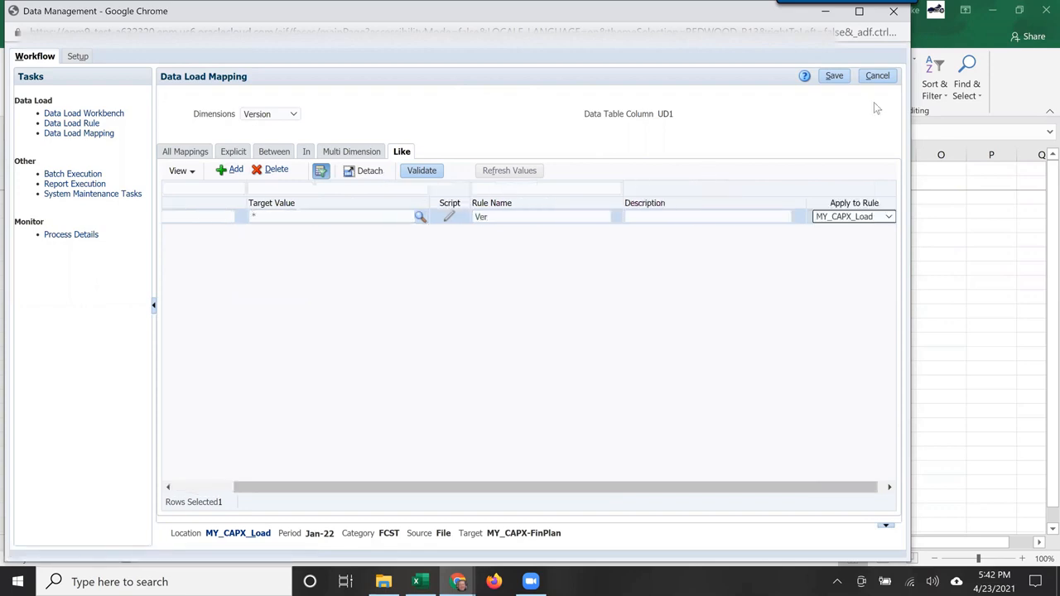
pyautogui.click(834, 75)
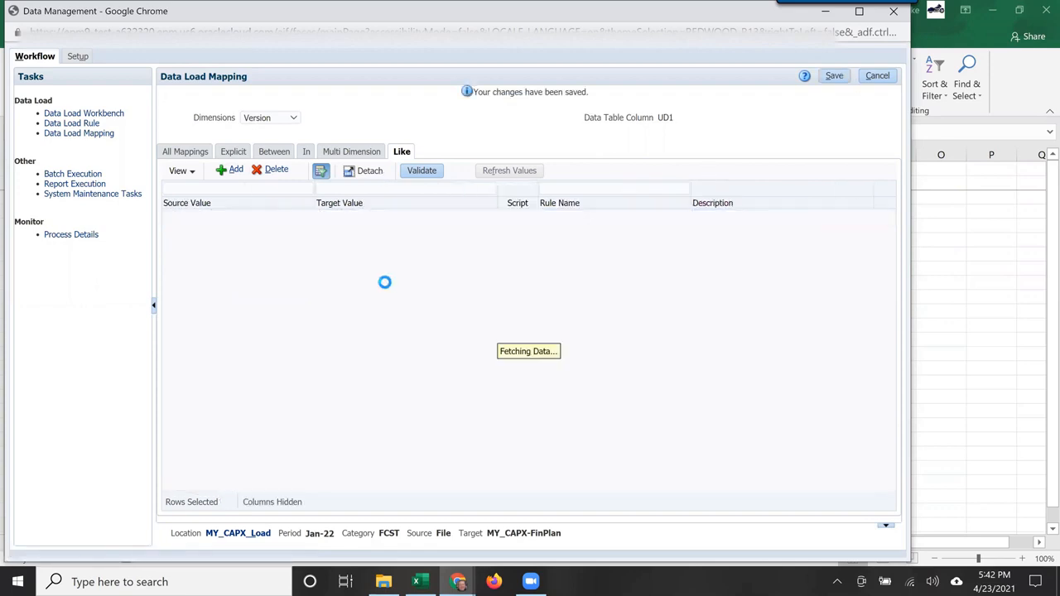
# - Execute the MY_CAPX_Load data load rule for Jan-22 to Dec-23 with Import from Source and Export to Target enabled
pyautogui.click(71, 122)
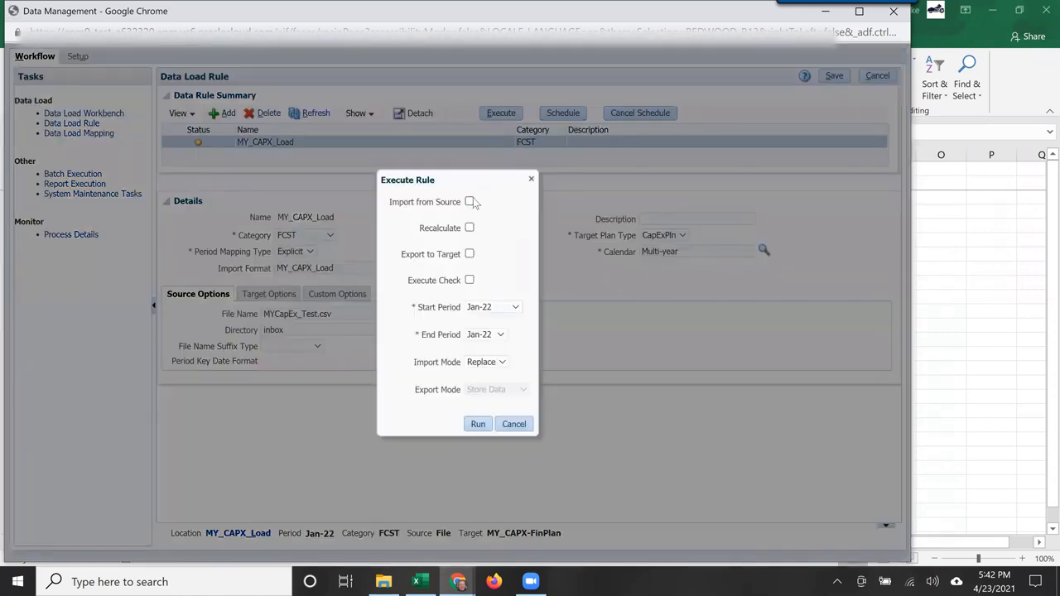
pyautogui.click(469, 202)
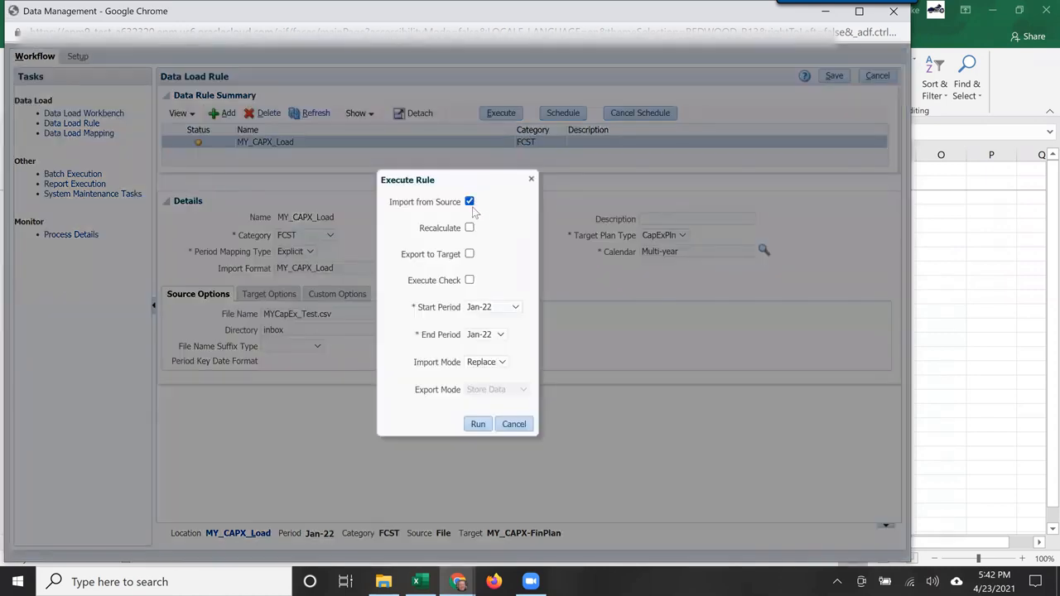
pyautogui.click(469, 255)
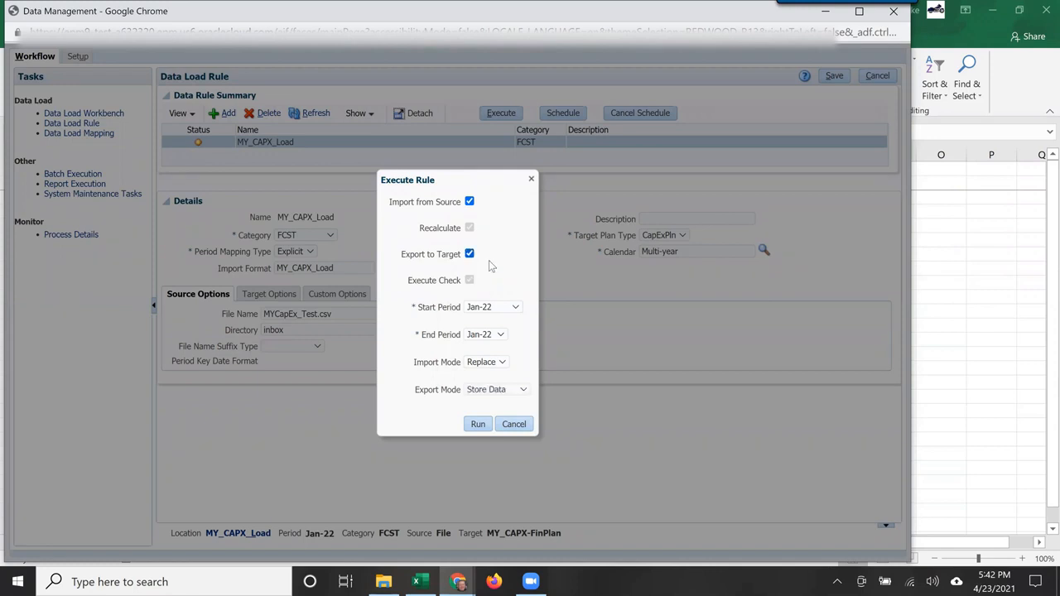
pyautogui.click(500, 335)
pyautogui.scroll(4, 506, 70)
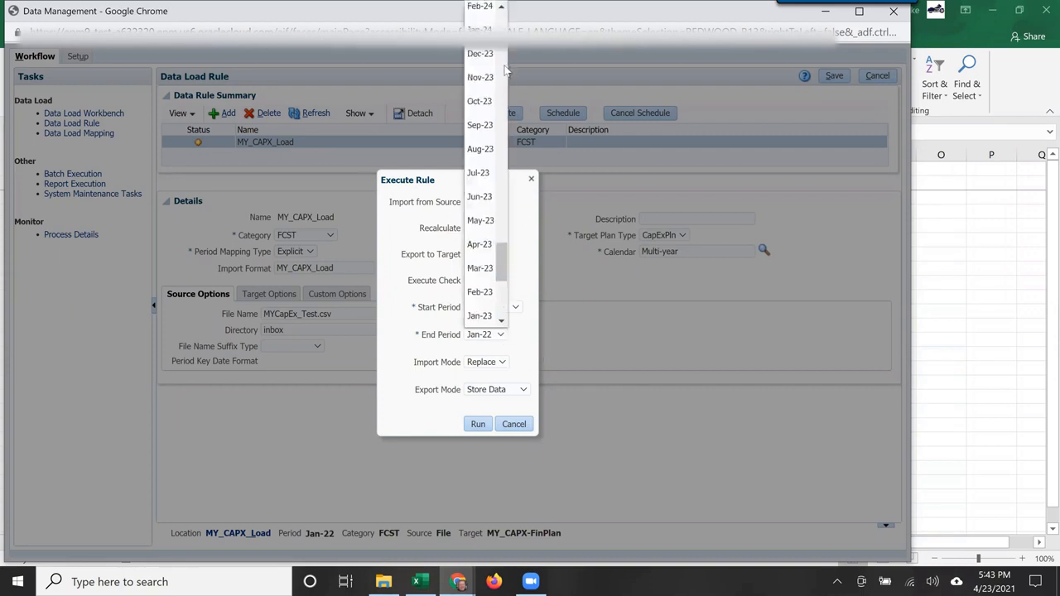
pyautogui.click(482, 54)
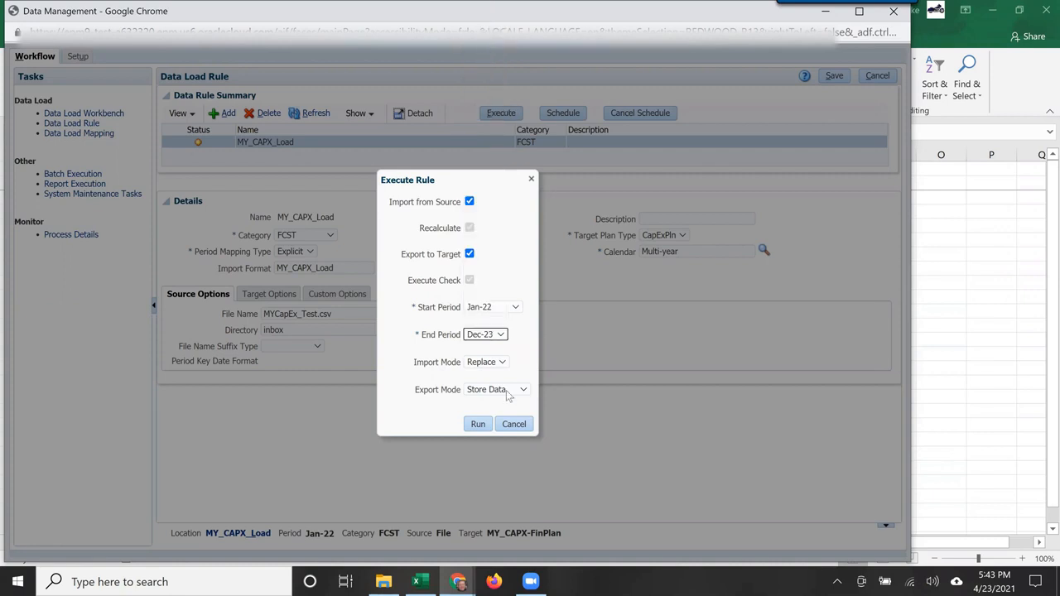
pyautogui.click(479, 426)
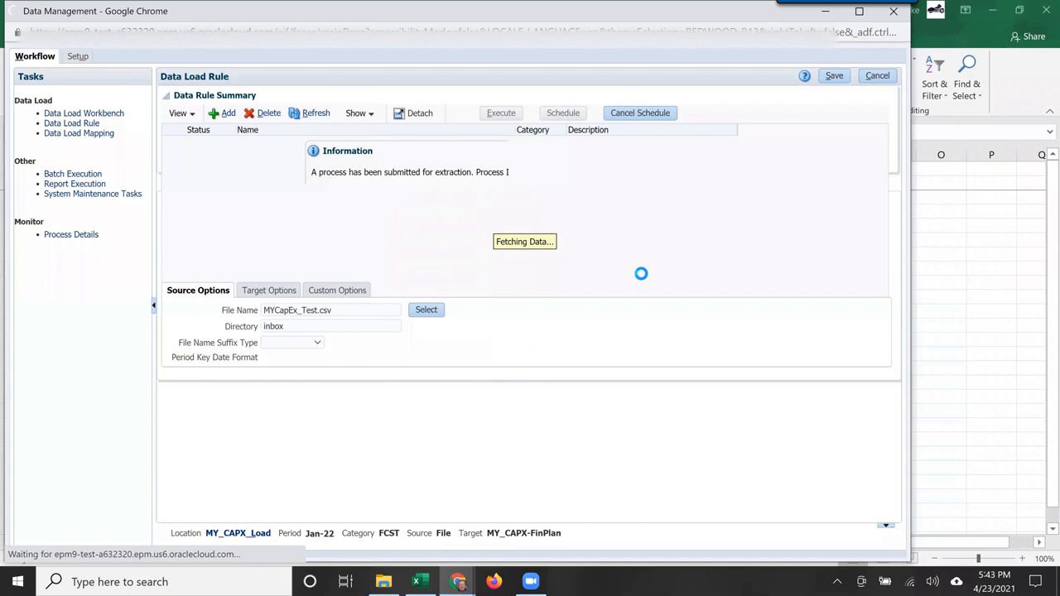
pyautogui.click(585, 196)
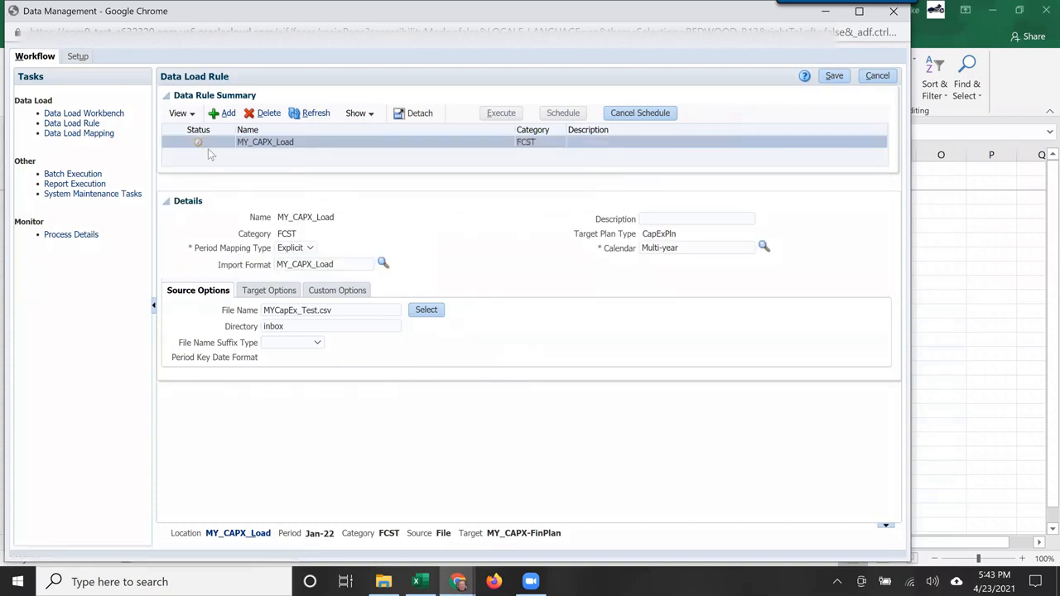
# - Refresh the data rule summary repeatedly to check the execution status of the MY_CAPX_Load rule
pyautogui.click(308, 119)
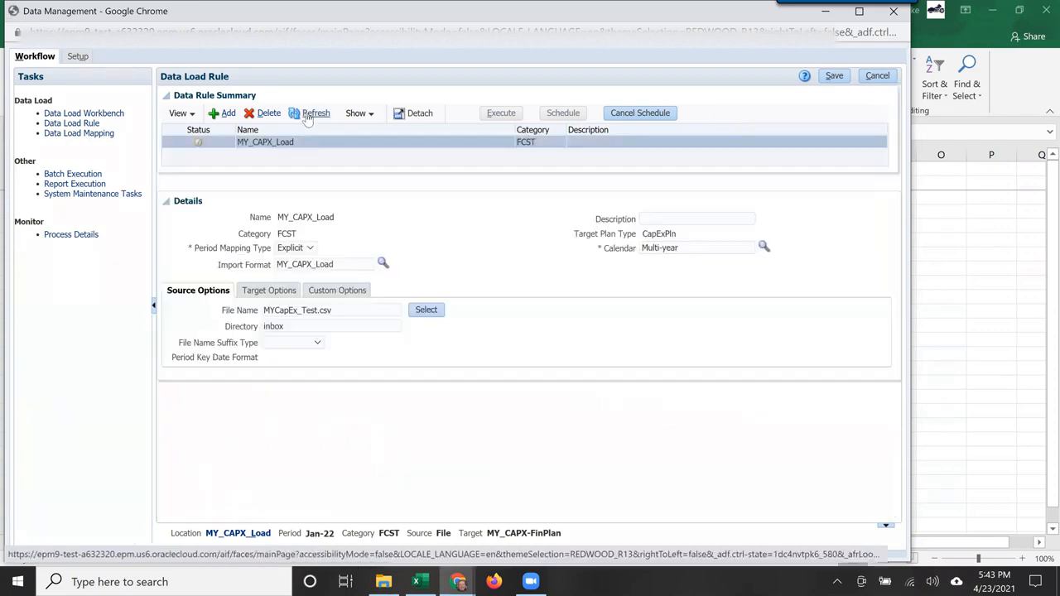
pyautogui.click(308, 118)
pyautogui.click(308, 118)
pyautogui.click(308, 118)
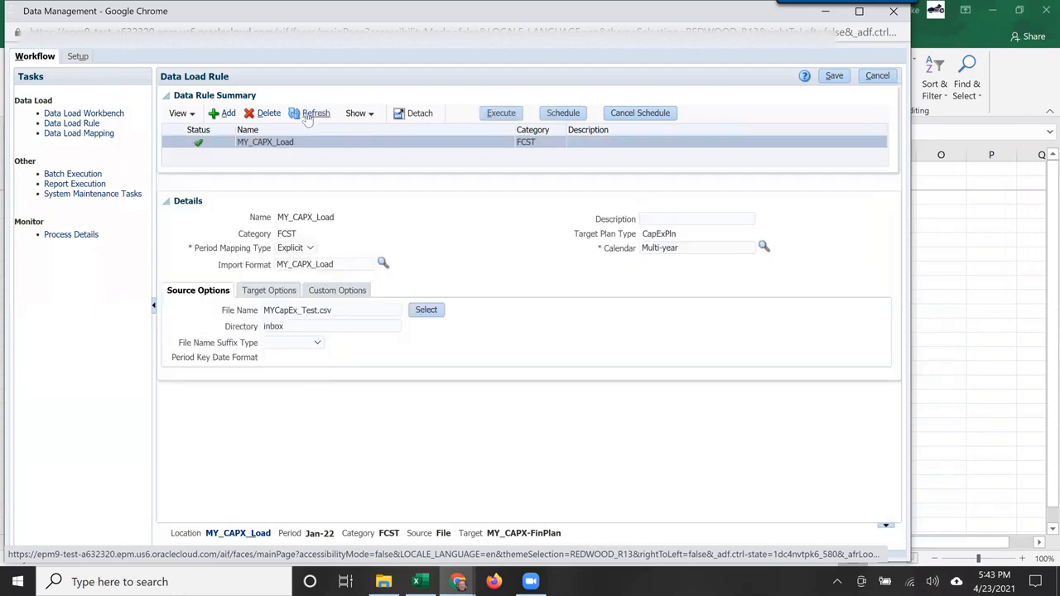
# - Examine the loaded Jan-22 record across its columns in the Data Load Workbench and compare it with the Jan 2022 row of MYCapEx_Test in Excel
pyautogui.click(81, 115)
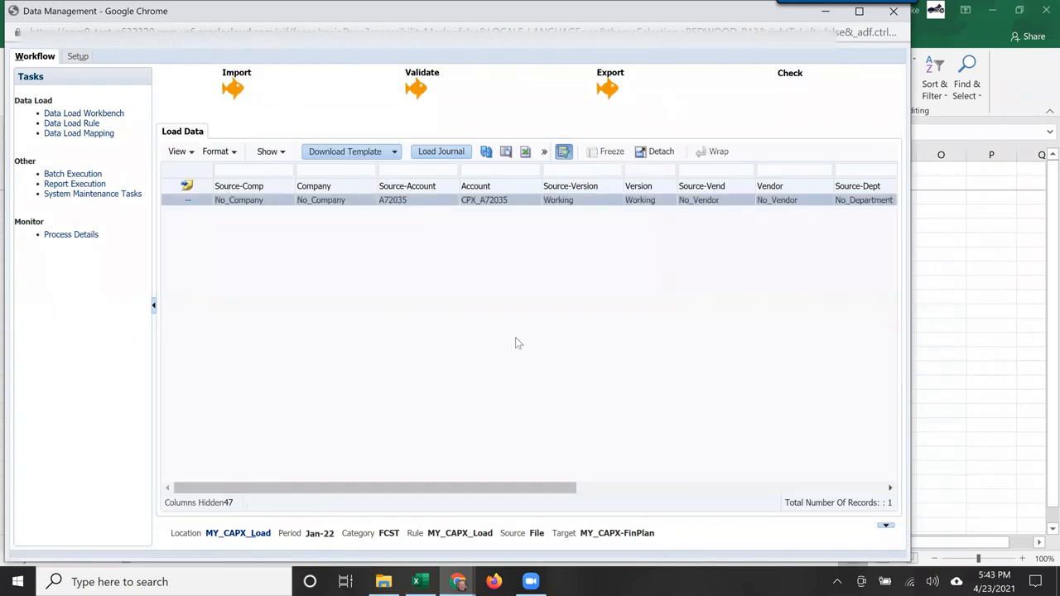
pyautogui.moveTo(511, 489); pyautogui.dragTo(855, 475)
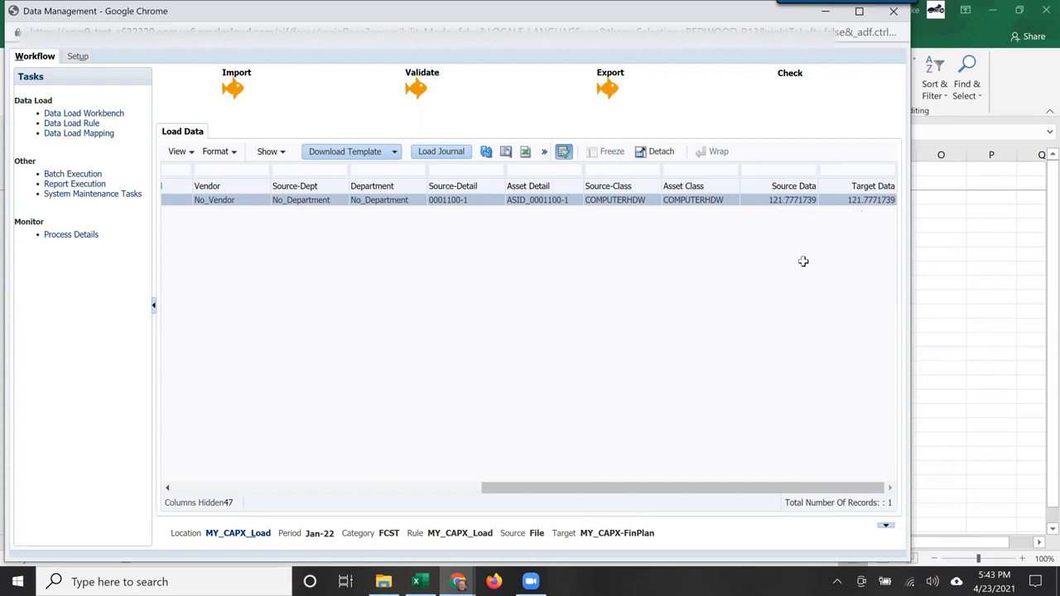
pyautogui.hotkey('alt', 'Tab')
pyautogui.moveTo(29, 197); pyautogui.dragTo(745, 199)
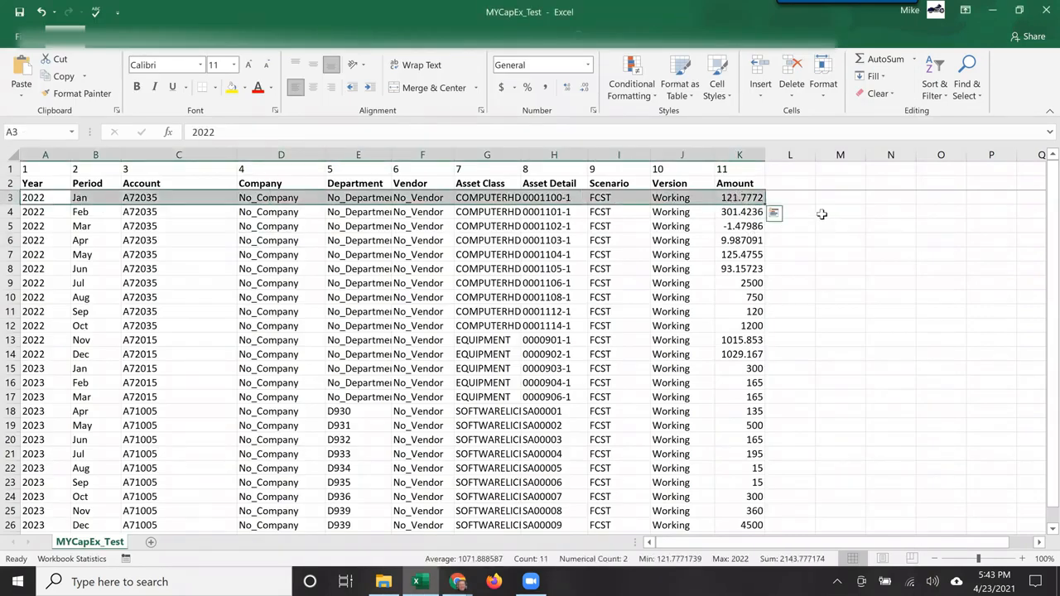
# - Check the Feb 2022 row of MYCapEx_Test, switch to Data Management and set the workbench's point of view period to Feb-22
pyautogui.moveTo(58, 212); pyautogui.dragTo(745, 212)
pyautogui.click(817, 217)
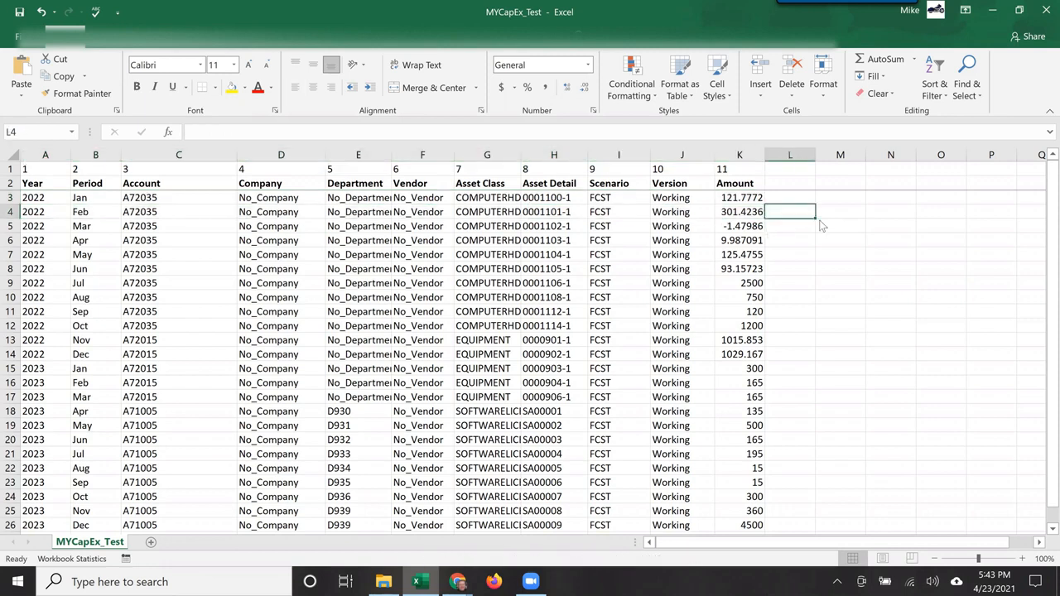
pyautogui.hotkey('alt', 'Tab')
pyautogui.click(236, 534)
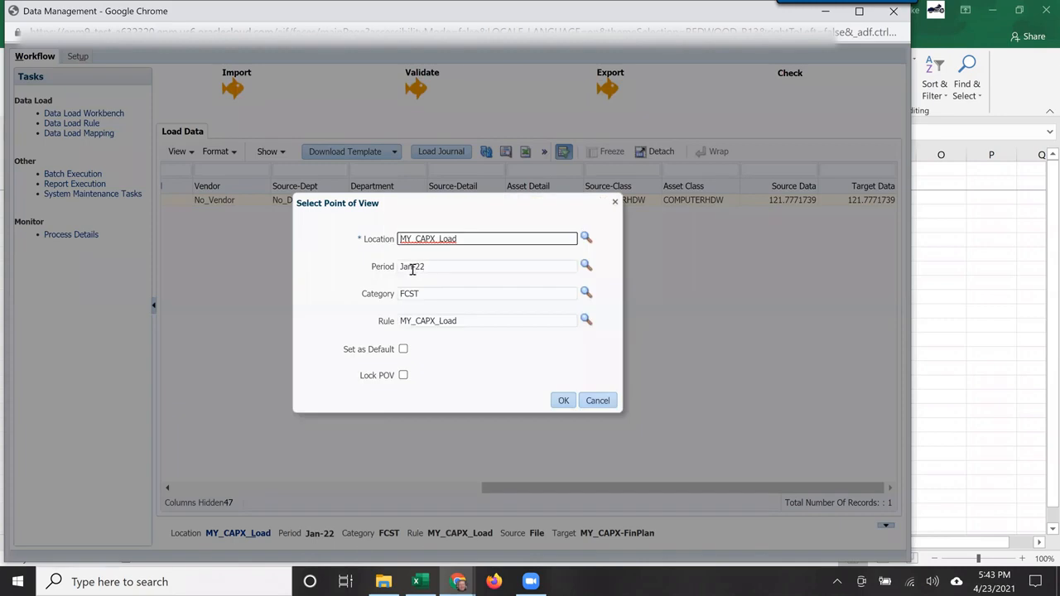
pyautogui.moveTo(413, 267); pyautogui.dragTo(296, 272)
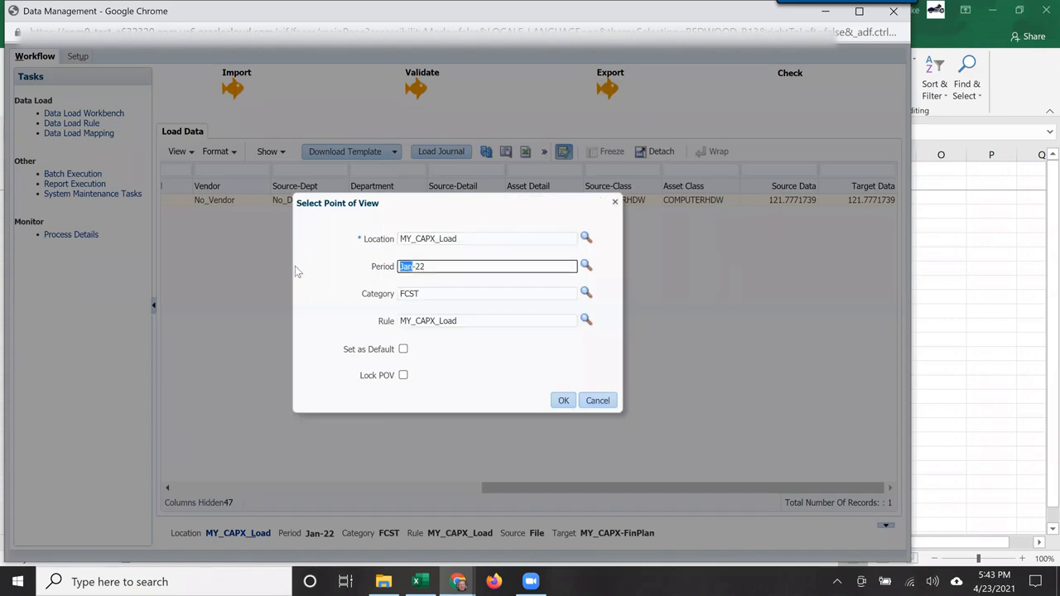
pyautogui.write('Feb')
pyautogui.click(562, 403)
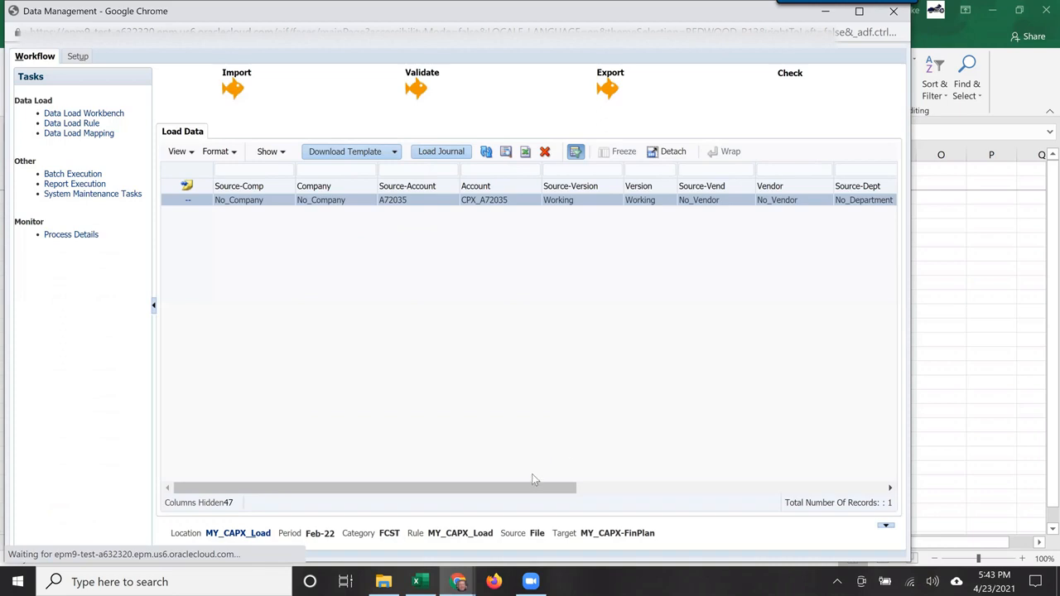
# - Examine the loaded Feb-22 record's detail, class and amount columns and compare them with the Feb 2022 row of MYCapEx_Test in Excel
pyautogui.moveTo(538, 488); pyautogui.dragTo(868, 490)
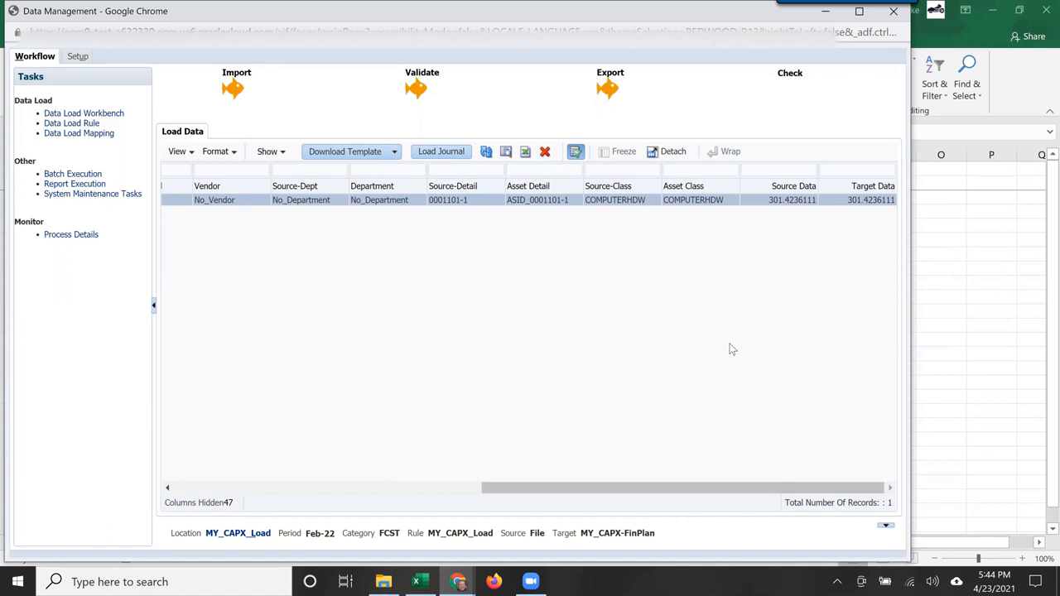
pyautogui.hotkey('alt', 'Tab')
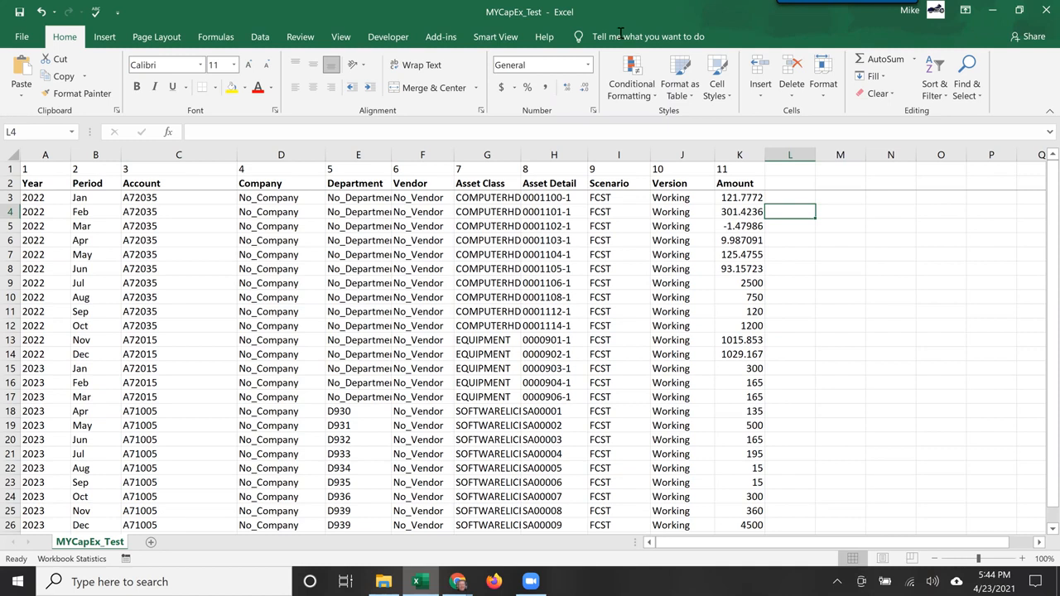
pyautogui.hotkey('alt', 'Tab')
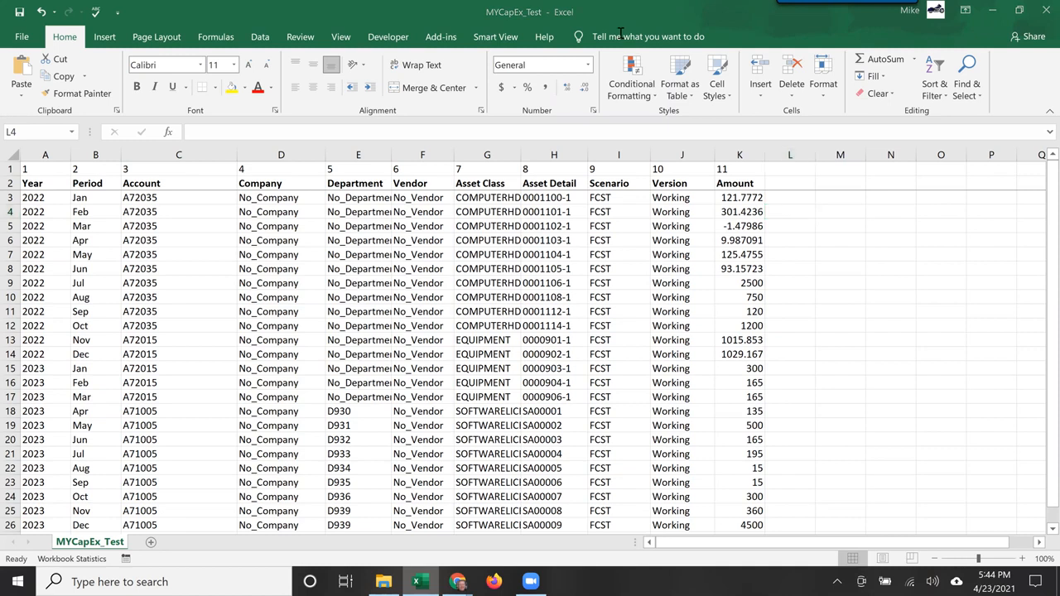